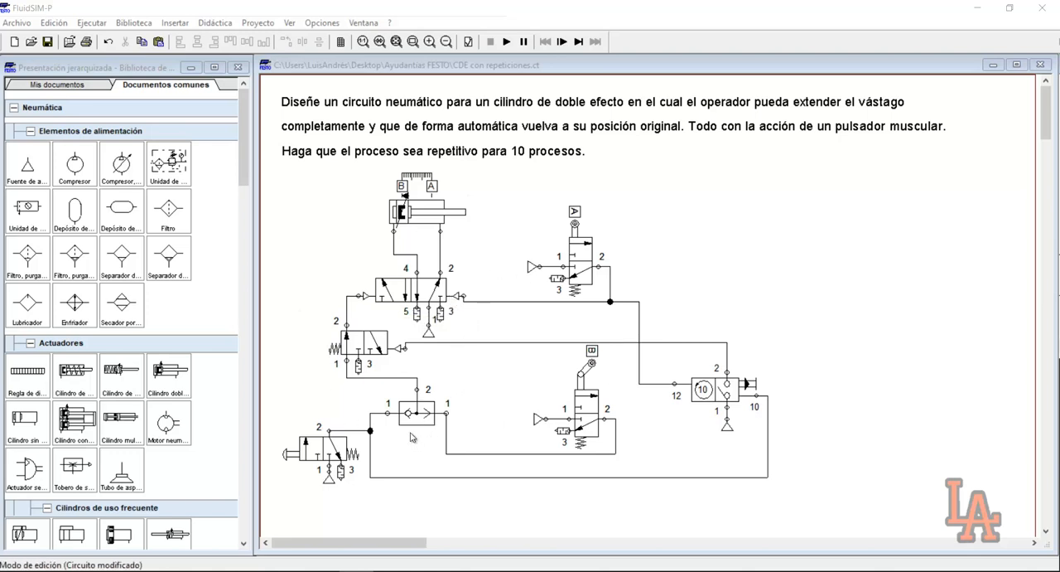
Simulate the circuit by actuating the manual start pushbutton, watch the counter valve, and stop the simulation
{"action": "left_click", "coordinate": [506, 42]}
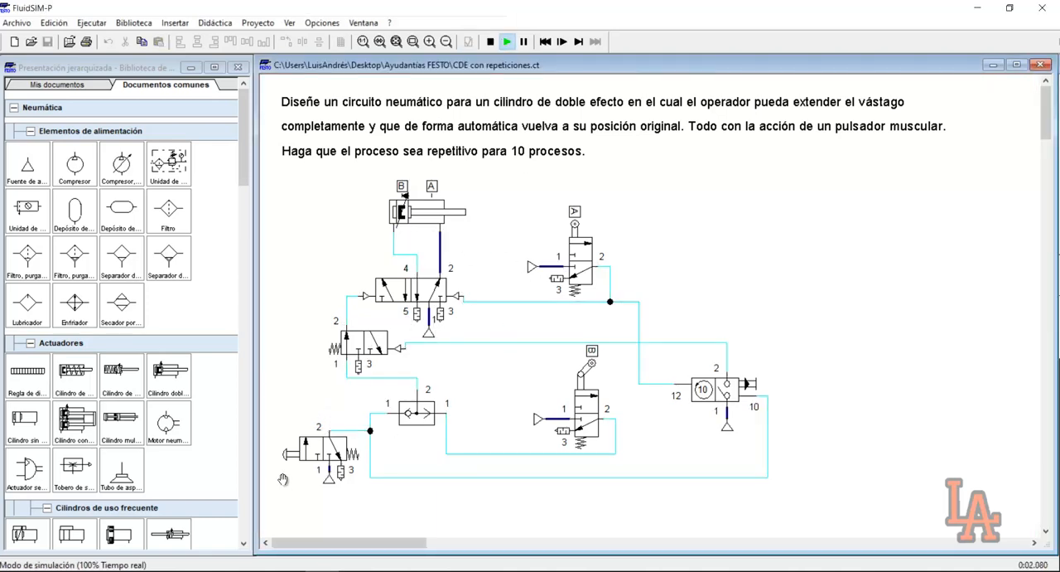
{"action": "left_click", "coordinate": [290, 448]}
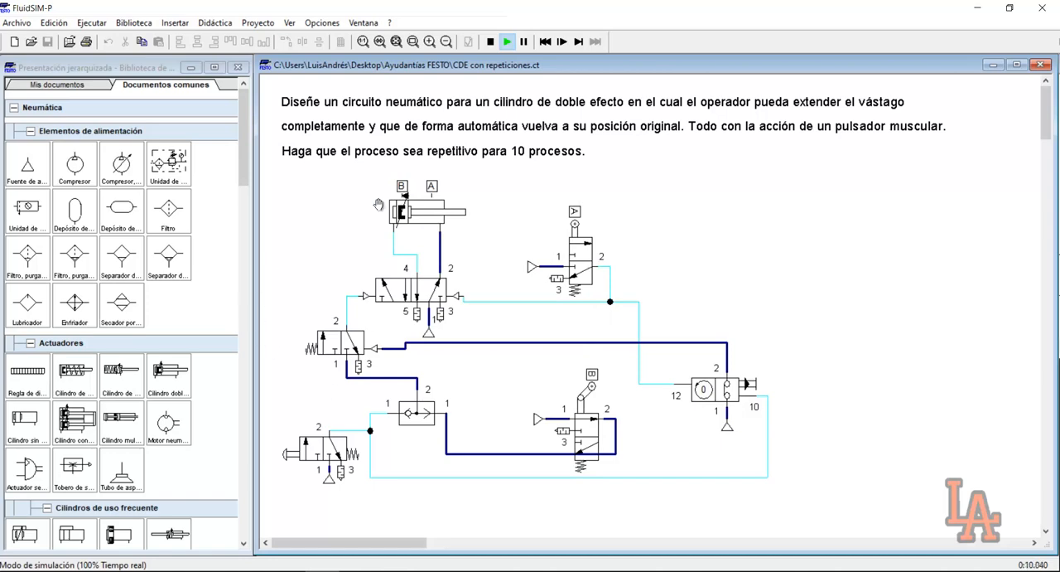
{"action": "left_click", "coordinate": [312, 440]}
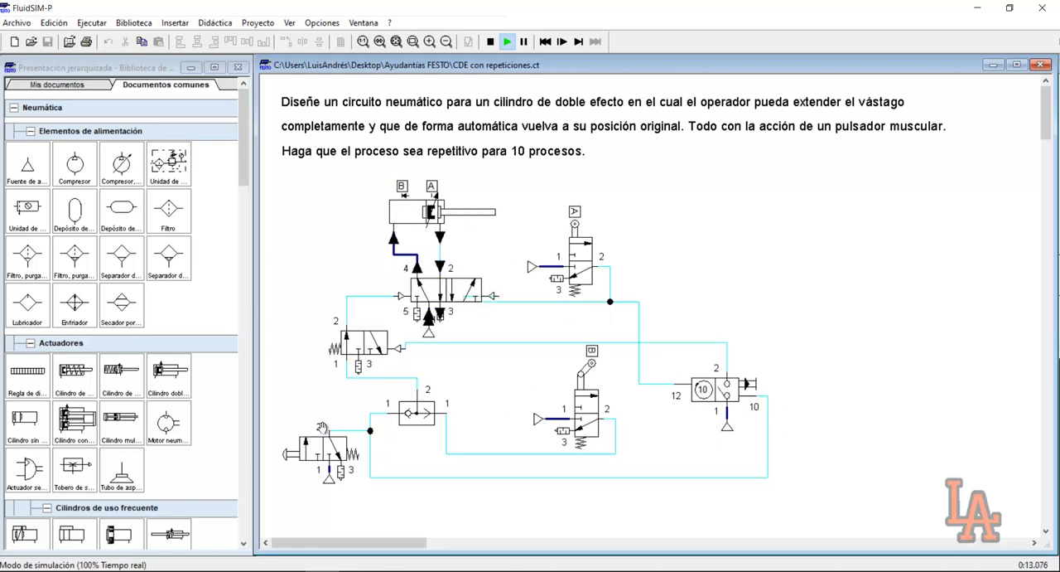
{"action": "left_click", "coordinate": [490, 41]}
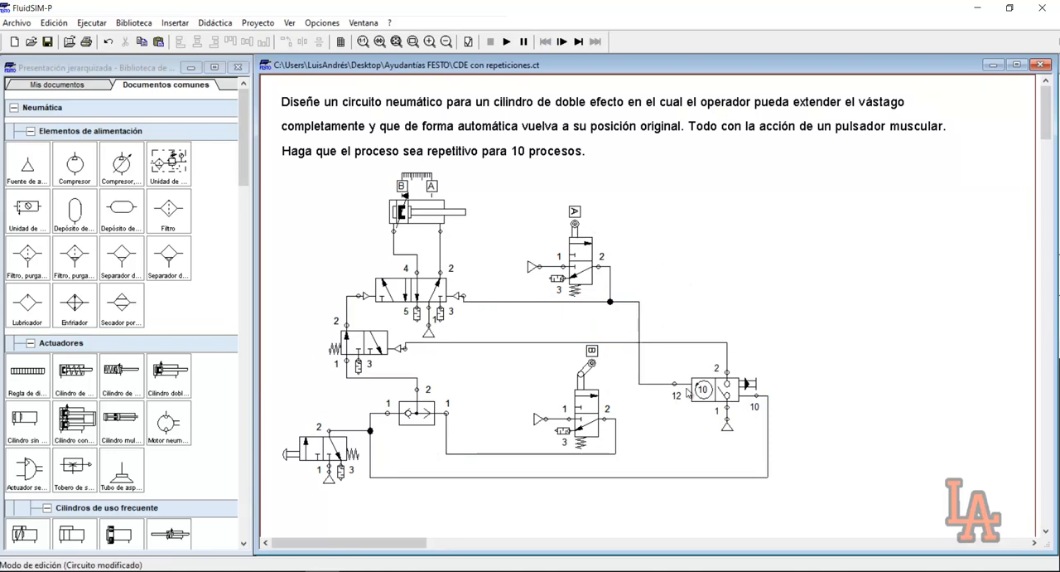
{"action": "mouse_move", "coordinate": [703, 389]}
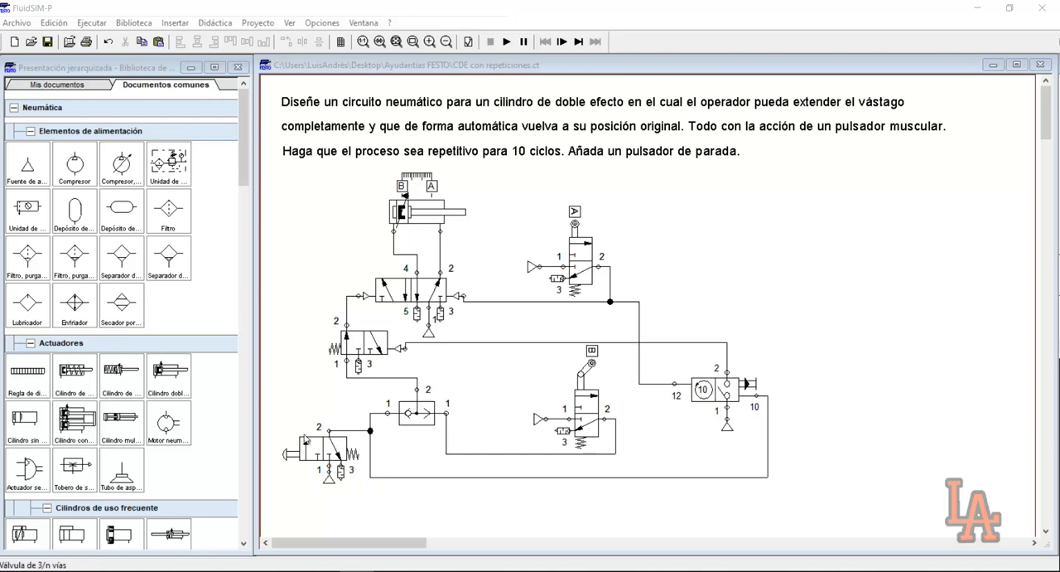
Move the manual 3/2 pushbutton valve and its air supply straight down, clear of the rest of the circuit
{"action": "left_click_drag", "start_coordinate": [1042, 113], "coordinate": [1025, 120]}
{"action": "left_click_drag", "start_coordinate": [273, 308], "coordinate": [362, 368]}
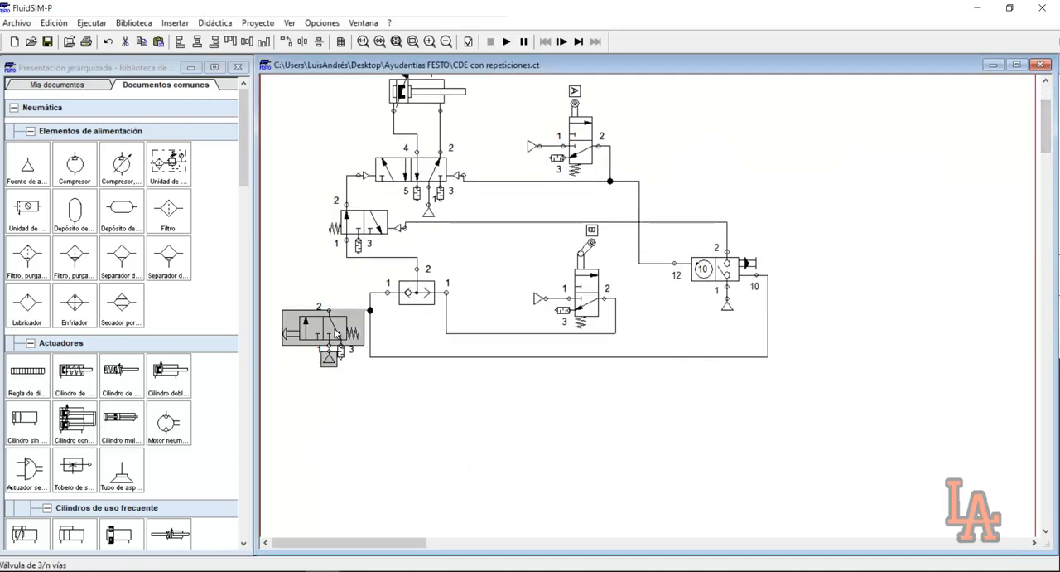
{"action": "left_click_drag", "start_coordinate": [335, 335], "coordinate": [335, 413]}
{"action": "left_click_drag", "start_coordinate": [370, 367], "coordinate": [328, 368]}
{"action": "left_click", "coordinate": [562, 449]}
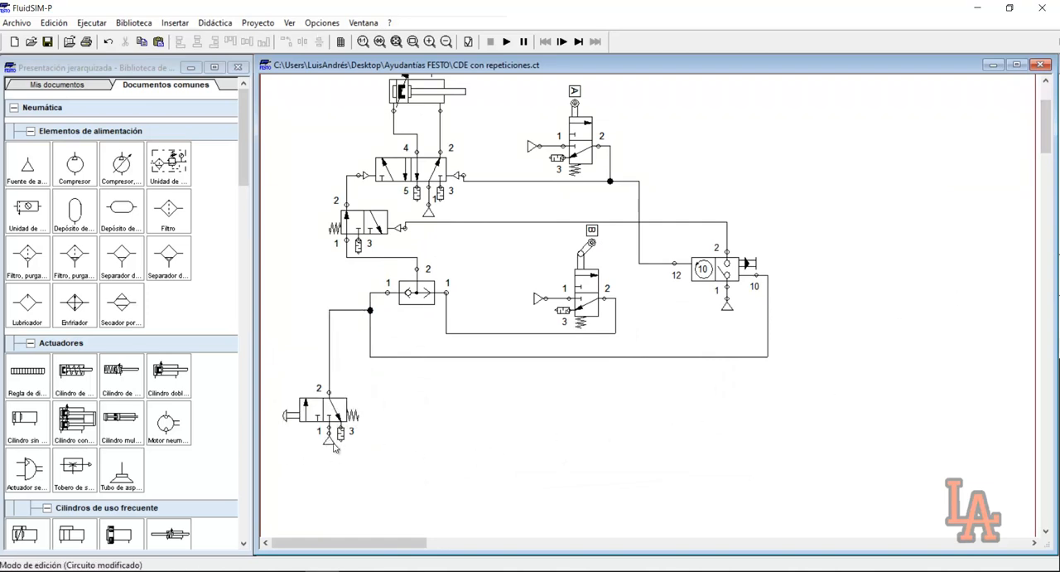
Insert the text label "Pulsador de Marcha" below the manual pushbutton valve
{"action": "left_click", "coordinate": [175, 22]}
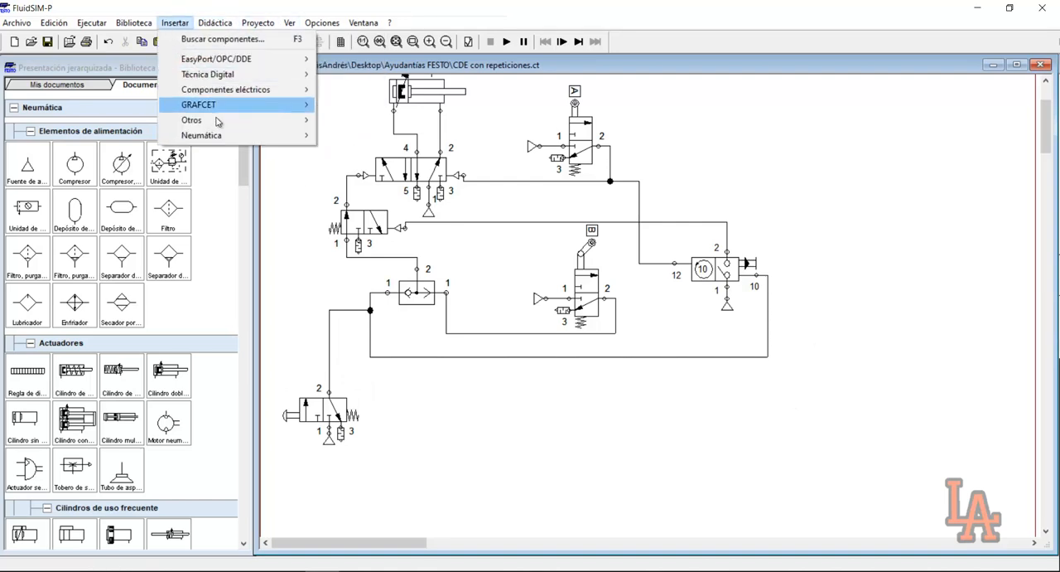
{"action": "mouse_move", "coordinate": [221, 122]}
{"action": "left_click", "coordinate": [364, 120]}
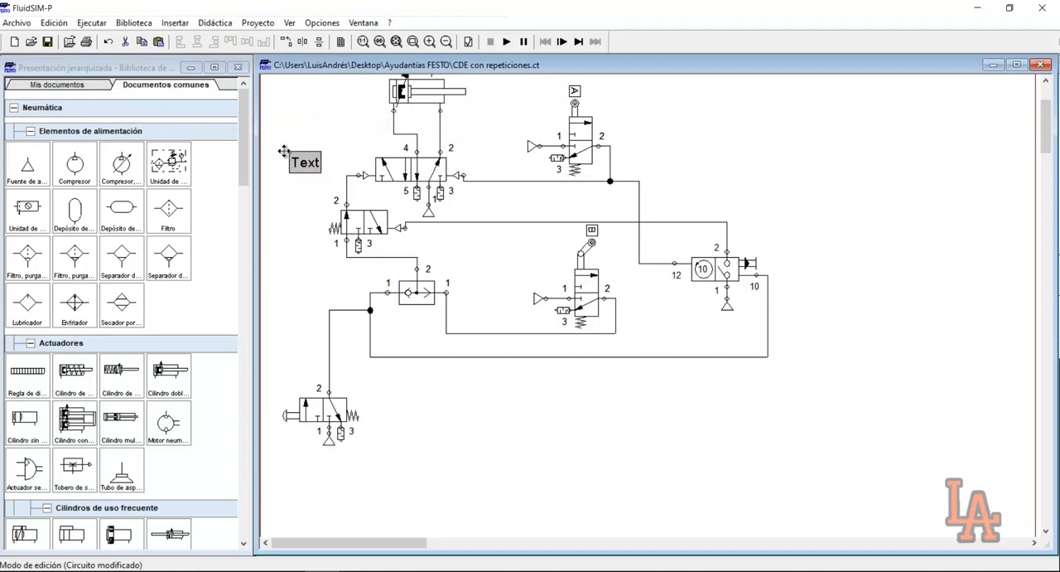
{"action": "left_click", "coordinate": [326, 463]}
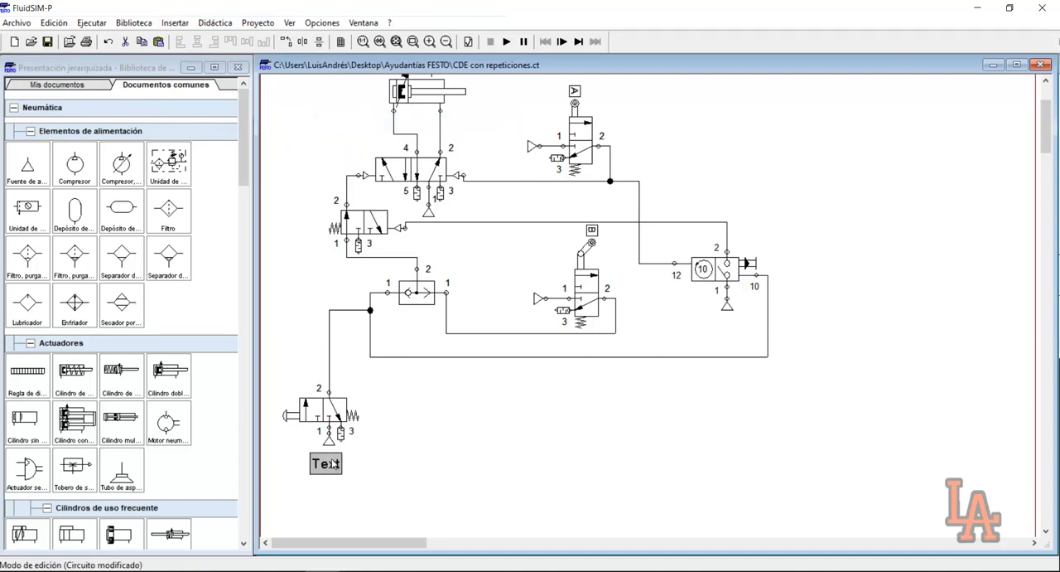
{"action": "double_click", "coordinate": [326, 462]}
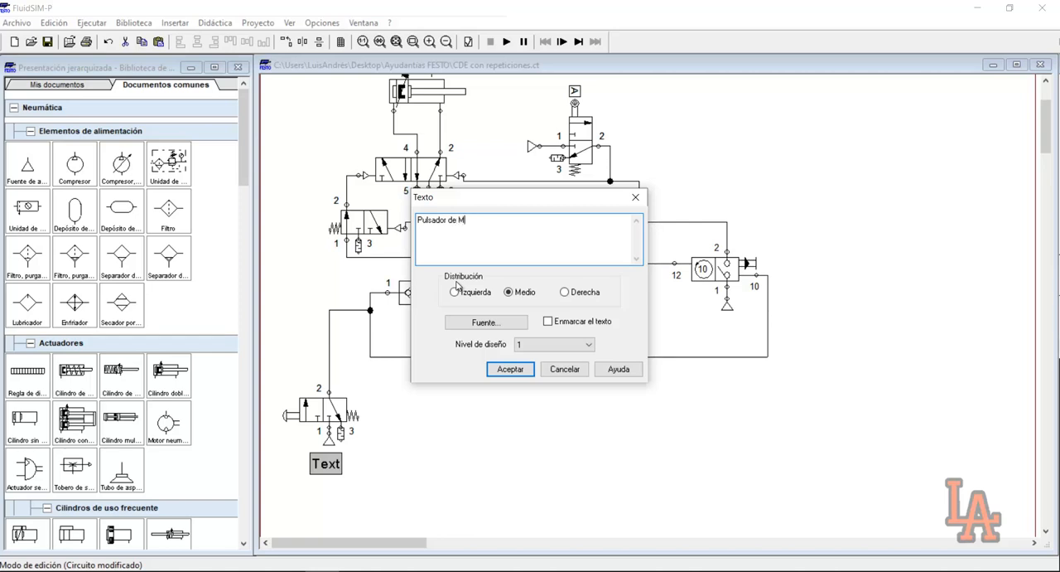
{"action": "key", "text": "Return"}
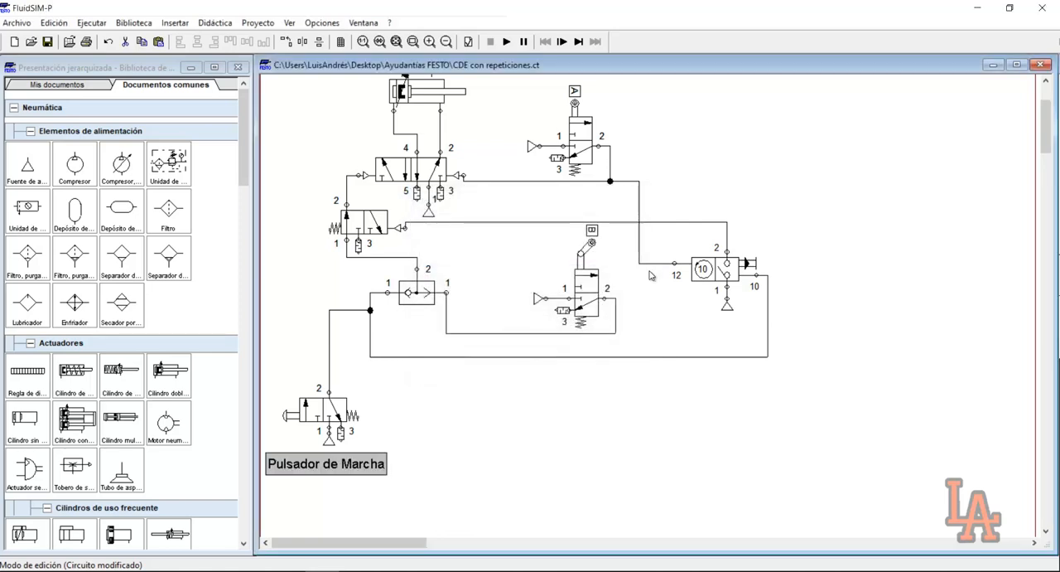
{"action": "left_click", "coordinate": [520, 444]}
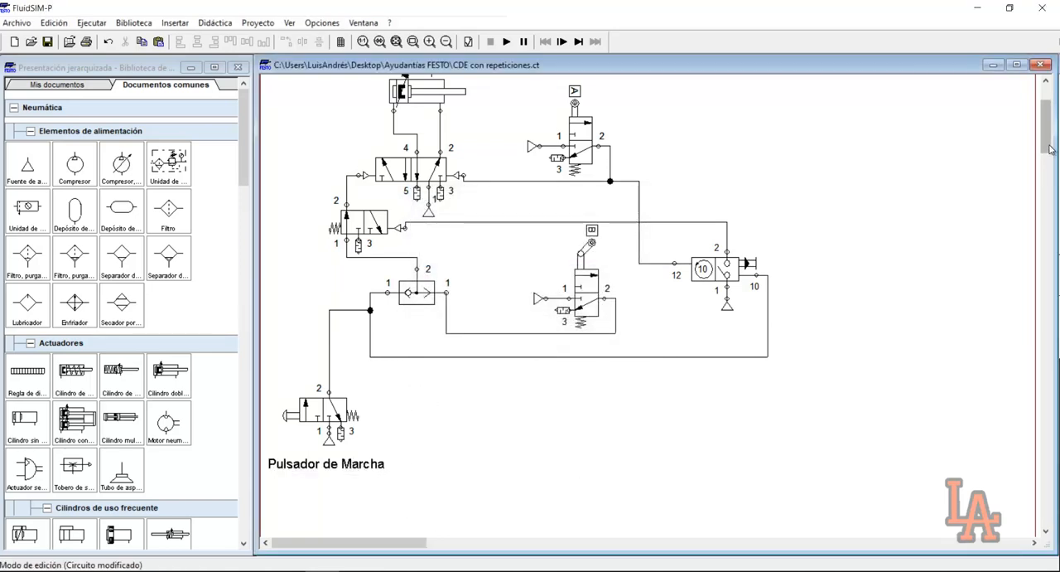
Copy the start pushbutton valve with its air supply and label, and place the duplicate beside the original
{"action": "left_click_drag", "start_coordinate": [1048, 144], "coordinate": [1048, 139]}
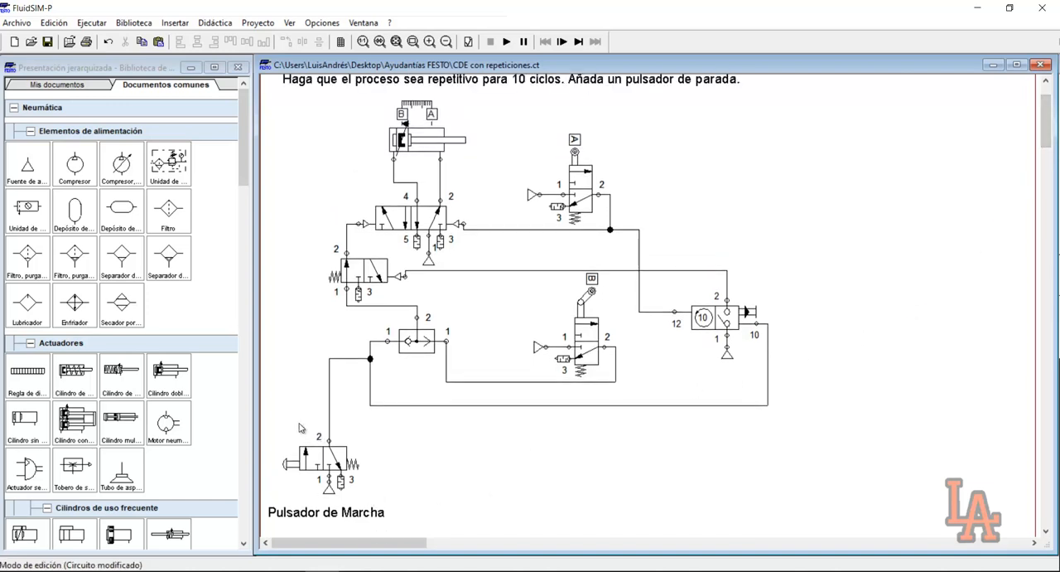
{"action": "left_click_drag", "start_coordinate": [270, 419], "coordinate": [377, 529]}
{"action": "key", "text": "ctrl+c"}
{"action": "key", "text": "ctrl+v"}
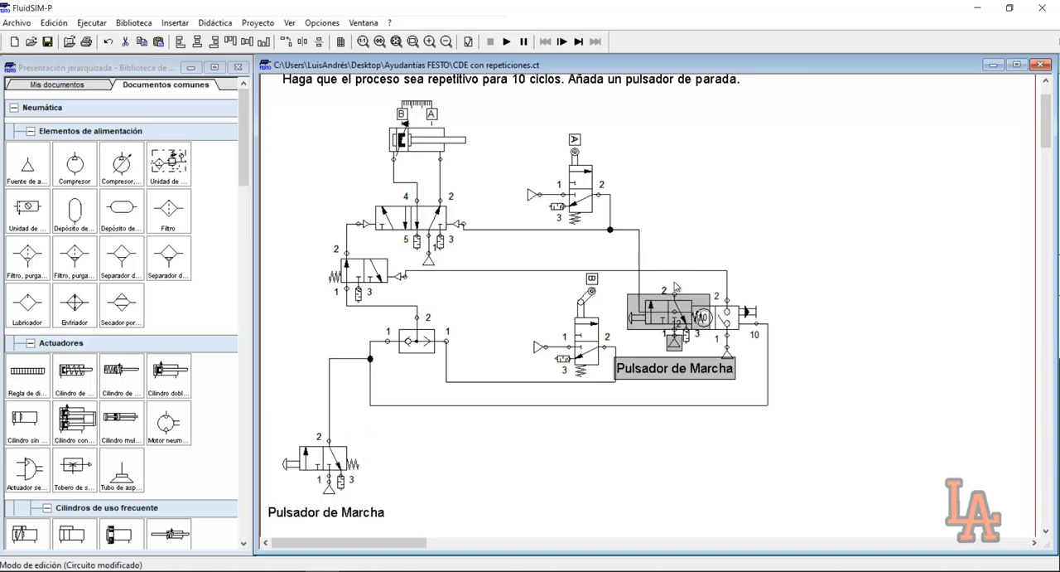
{"action": "left_click_drag", "start_coordinate": [635, 318], "coordinate": [436, 464]}
Change the duplicated valve's label to "Pulsador de Parada"
{"action": "double_click", "coordinate": [482, 512]}
{"action": "double_click", "coordinate": [466, 220]}
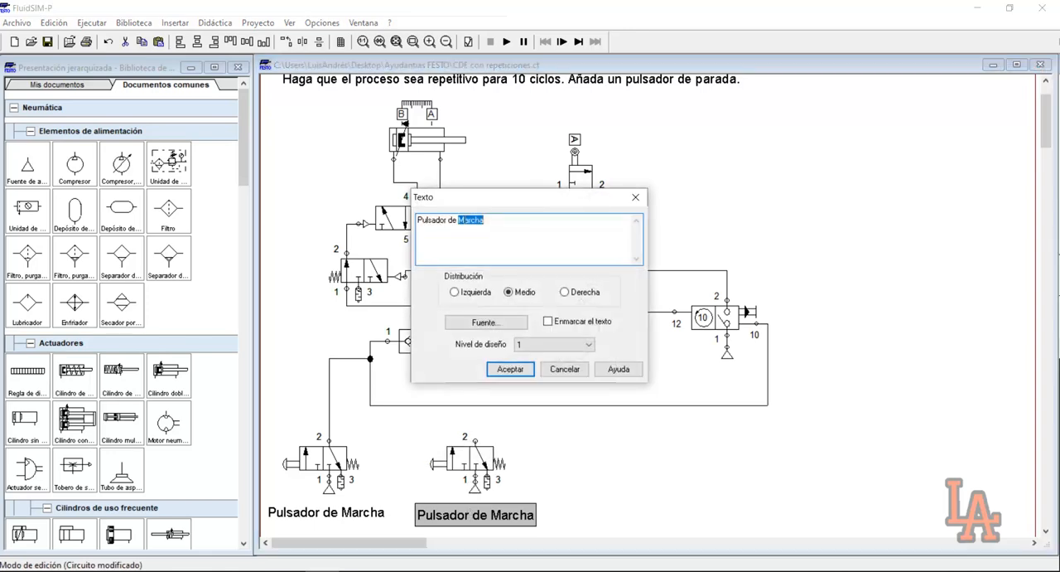
{"action": "type", "text": "Par"}
{"action": "key", "text": "Return"}
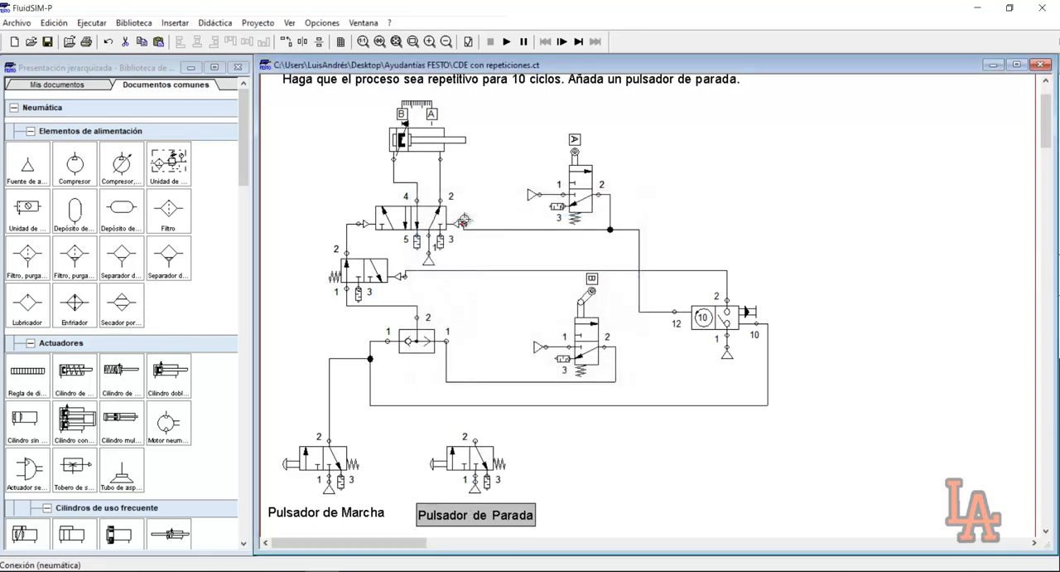
{"action": "left_click", "coordinate": [639, 490]}
Shift the stop pushbutton valve, its air supply and its label slightly up and toward the start pushbutton
{"action": "left_click_drag", "start_coordinate": [402, 448], "coordinate": [514, 496]}
{"action": "left_click_drag", "start_coordinate": [464, 439], "coordinate": [460, 433]}
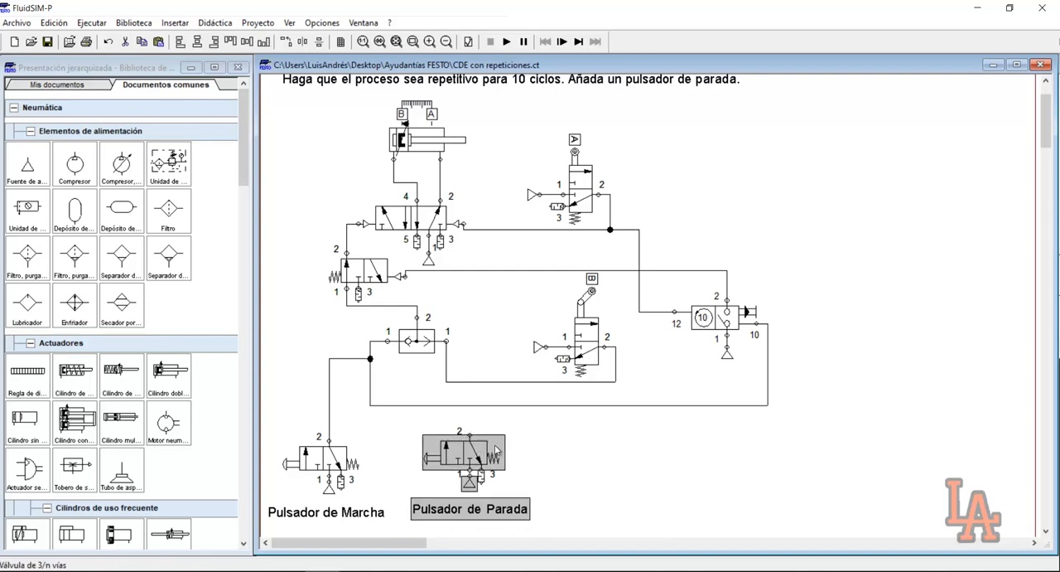
{"action": "left_click", "coordinate": [527, 445]}
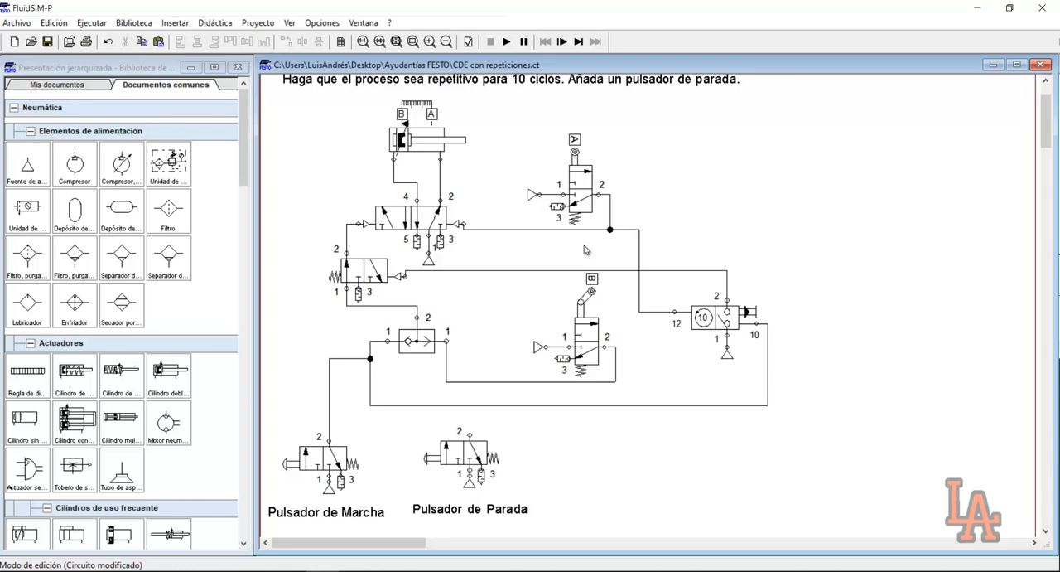
Connect port 2 of the stop pushbutton to the line between the 3/2 valve's pilot and the counter's port 2
{"action": "mouse_move", "coordinate": [299, 250]}
{"action": "left_mouse_down"}
{"action": "mouse_move", "coordinate": [404, 287]}
{"action": "mouse_move", "coordinate": [424, 309]}
{"action": "left_mouse_up"}
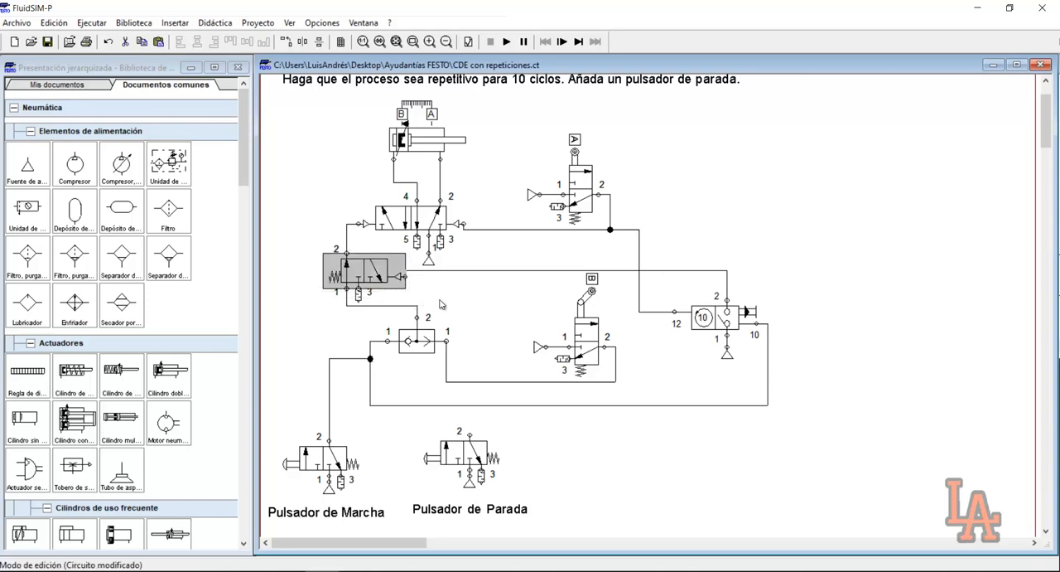
{"action": "left_click", "coordinate": [441, 304]}
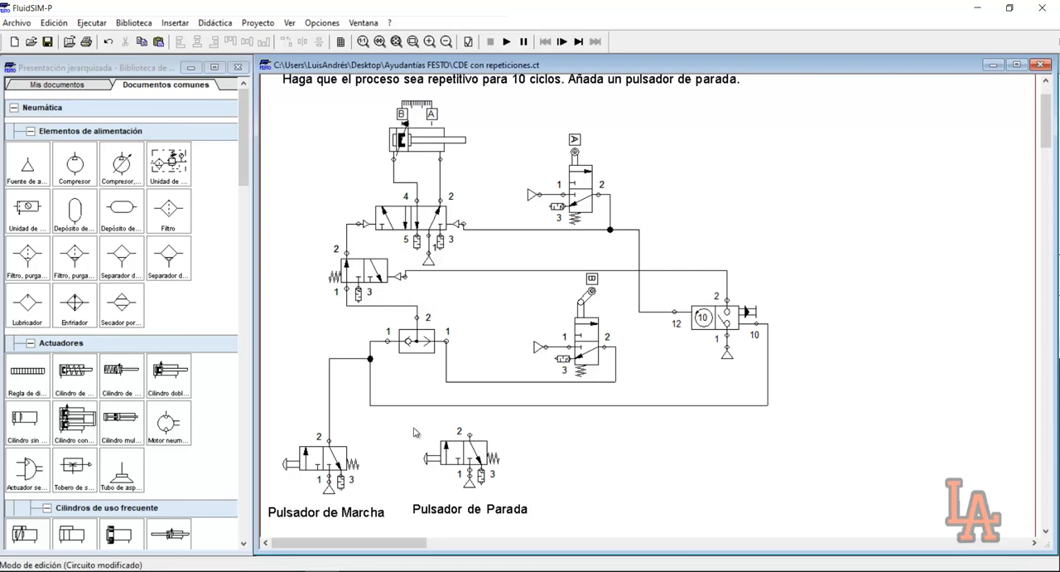
{"action": "left_click_drag", "start_coordinate": [412, 426], "coordinate": [541, 523]}
{"action": "left_click", "coordinate": [566, 499]}
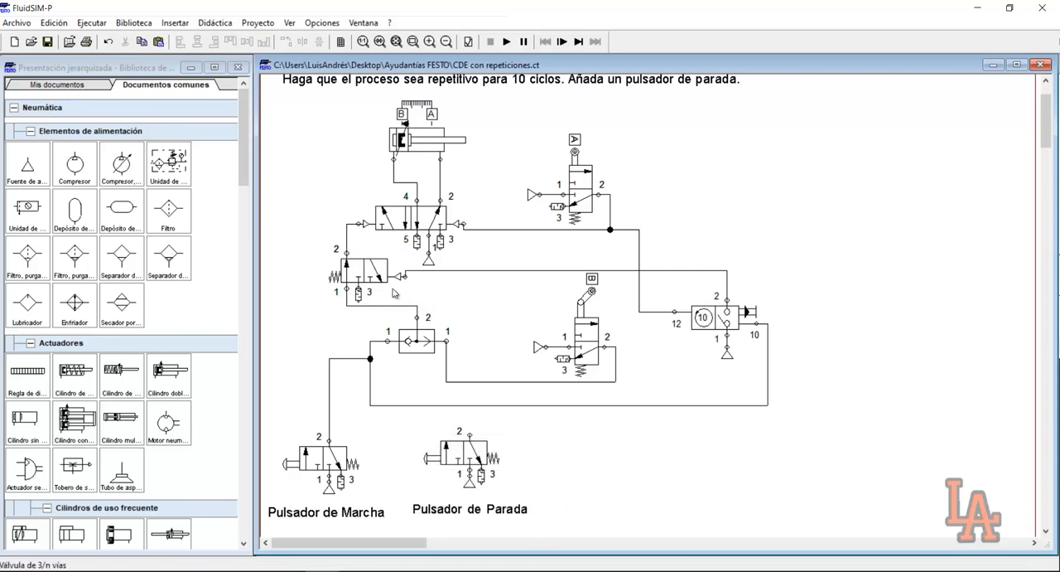
{"action": "left_click_drag", "start_coordinate": [468, 433], "coordinate": [469, 270]}
{"action": "left_click", "coordinate": [336, 289]}
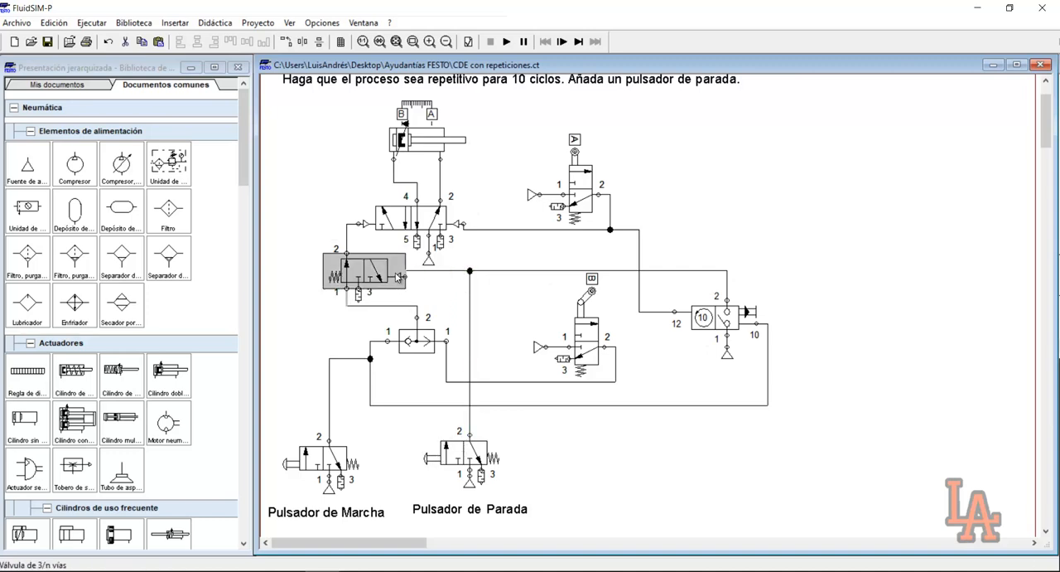
{"action": "left_click_drag", "start_coordinate": [394, 434], "coordinate": [436, 478]}
{"action": "left_click_drag", "start_coordinate": [307, 261], "coordinate": [344, 287]}
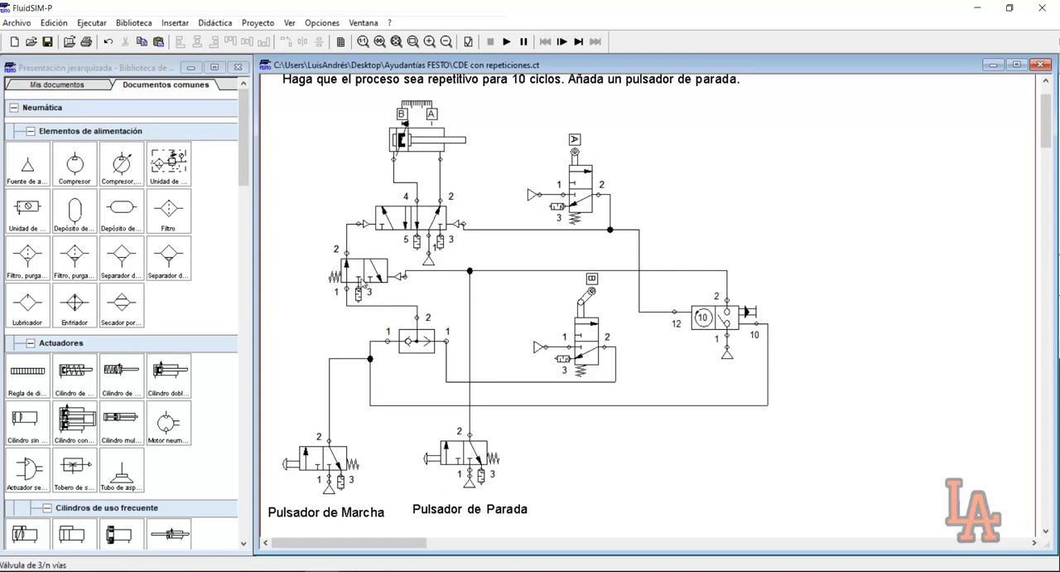
Replace the spring return of the 3/2 valve above the shuttle valve with pneumatic pilot actuation
{"action": "left_click_drag", "start_coordinate": [316, 244], "coordinate": [389, 321]}
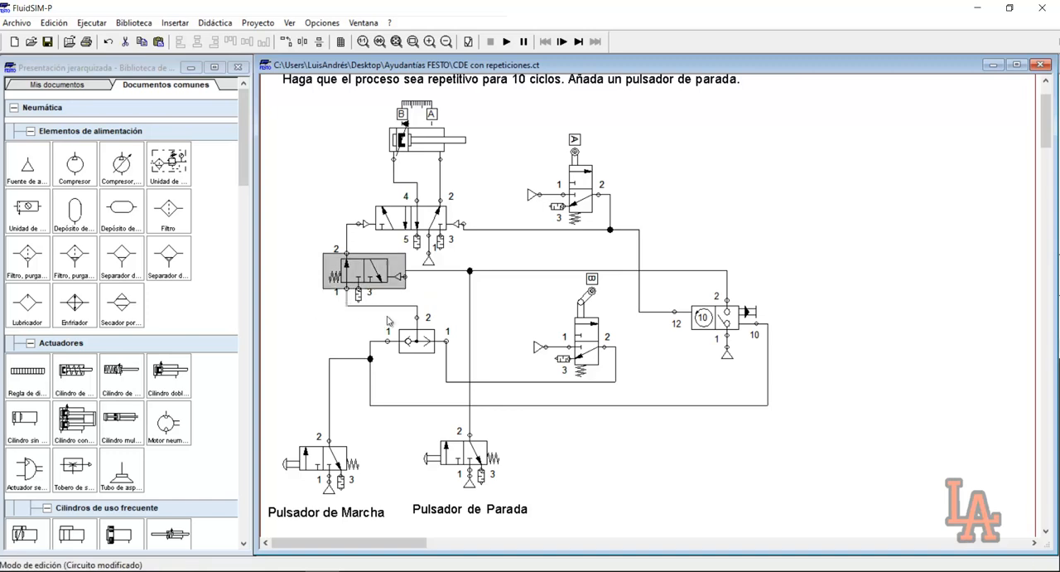
{"action": "left_click", "coordinate": [384, 334]}
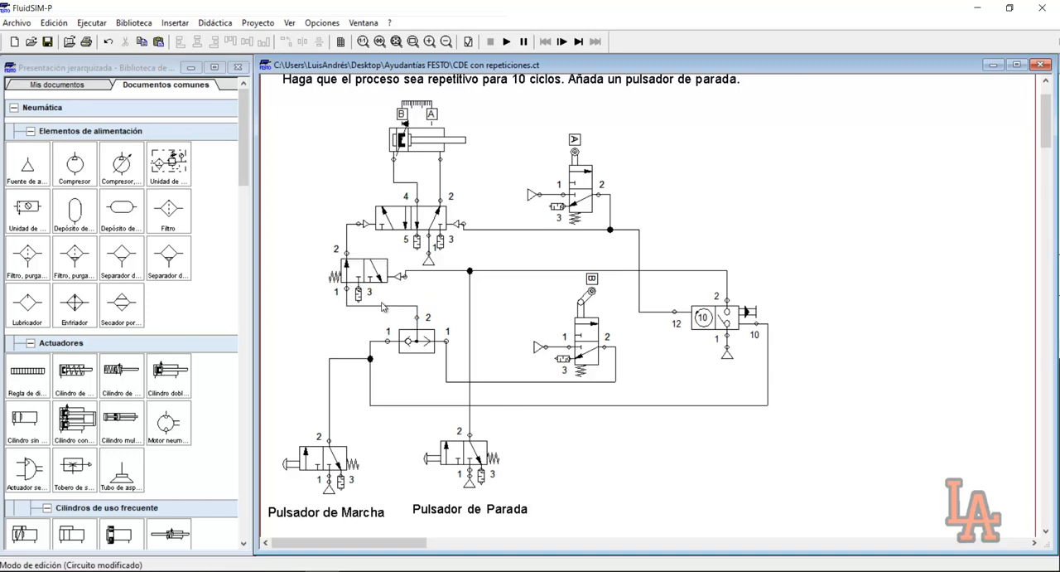
{"action": "double_click", "coordinate": [341, 272]}
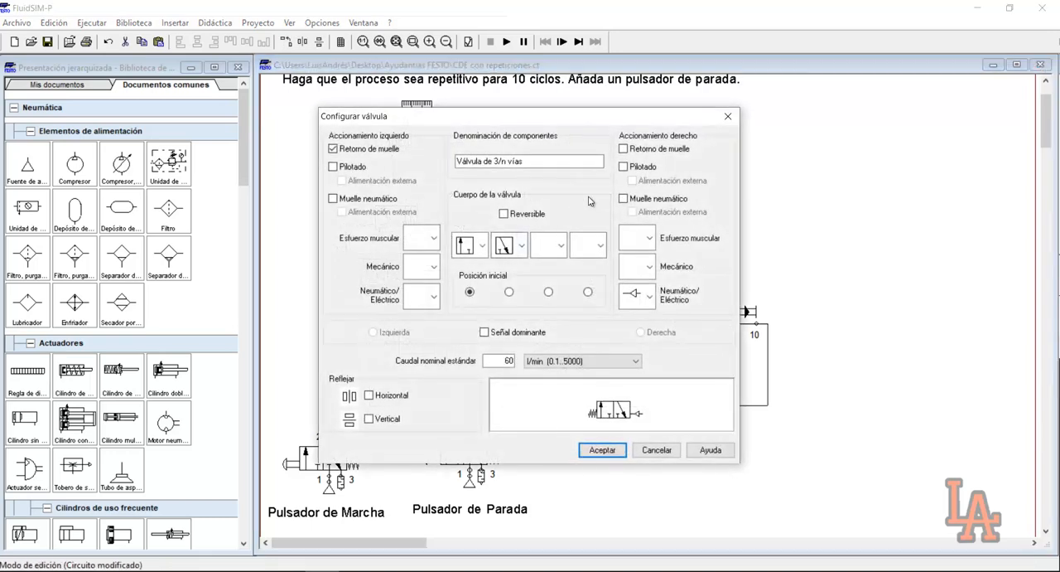
{"action": "left_click", "coordinate": [677, 454]}
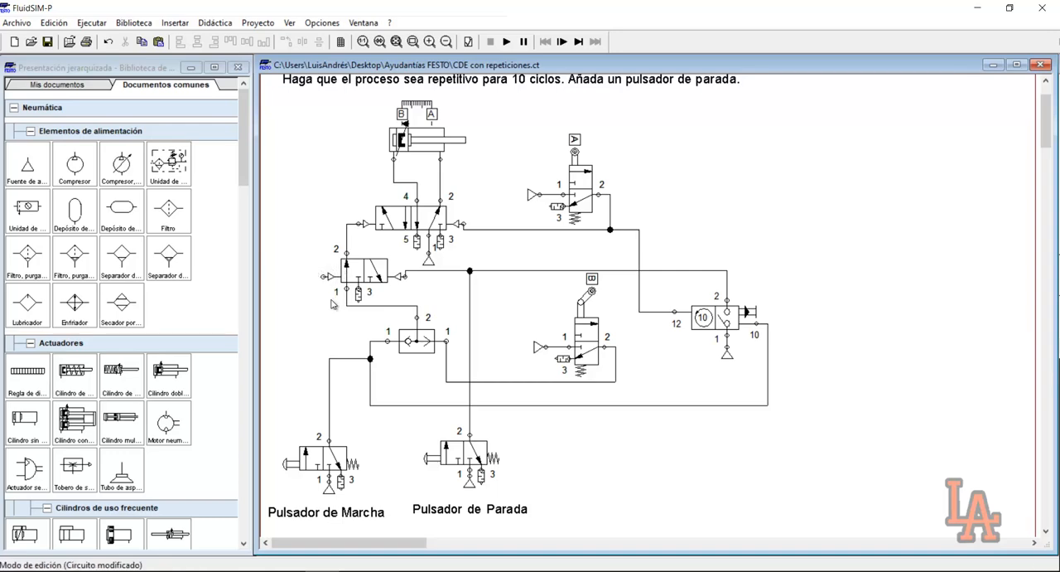
Run the simulation despite the warnings, actuate the start pushbutton to test the repeated cycles, and stop the simulation
{"action": "left_click", "coordinate": [506, 42]}
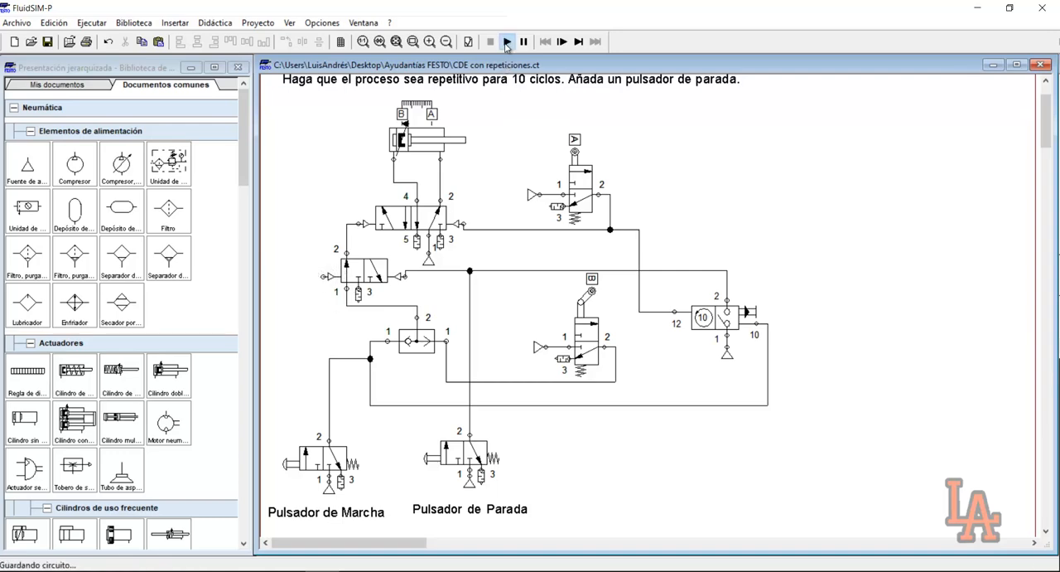
{"action": "left_click", "coordinate": [474, 313]}
{"action": "left_click", "coordinate": [474, 316]}
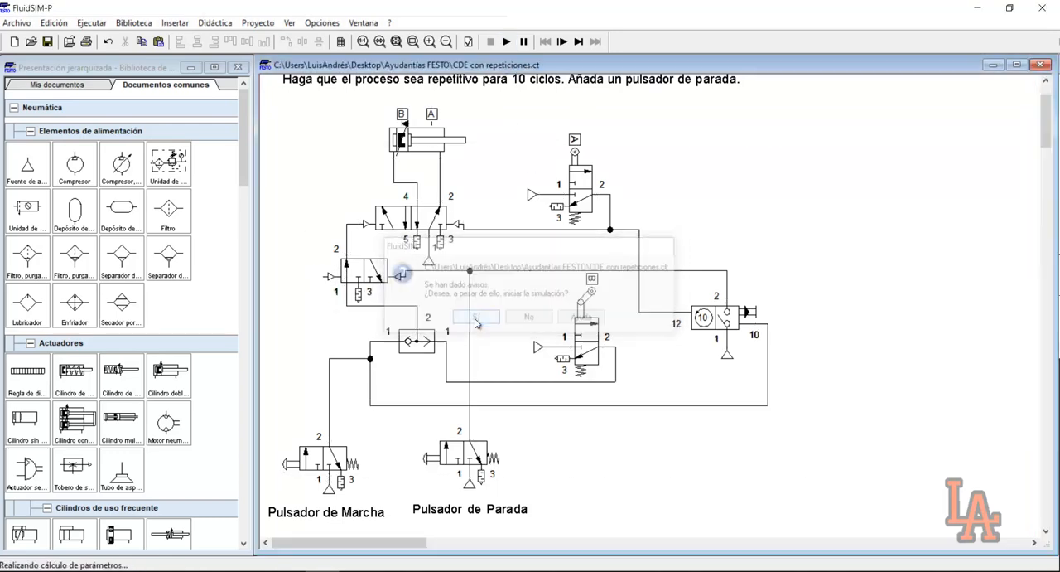
{"action": "left_click", "coordinate": [312, 456]}
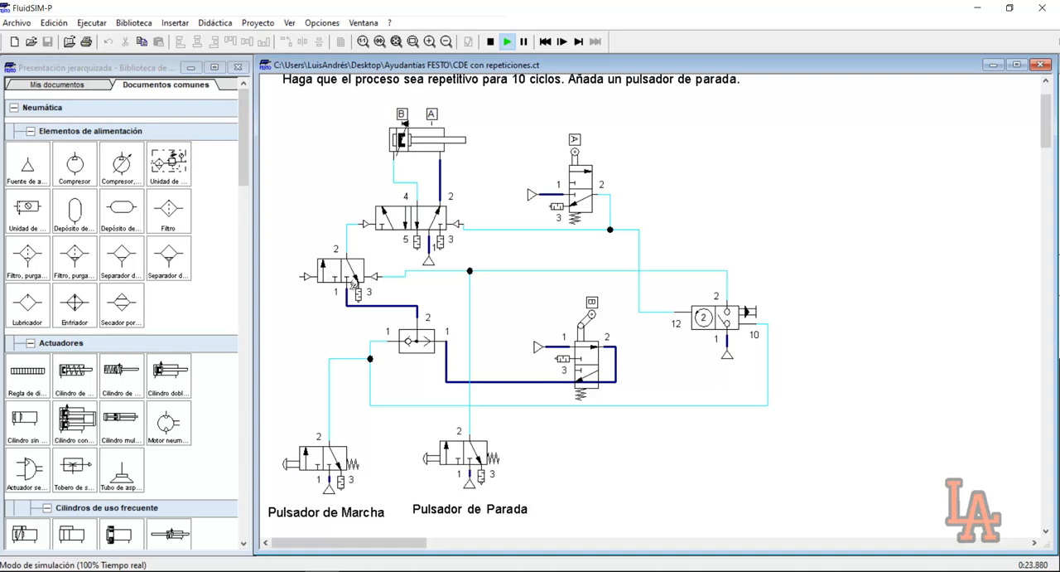
{"action": "left_click", "coordinate": [304, 458]}
{"action": "left_click", "coordinate": [300, 464]}
{"action": "left_click", "coordinate": [298, 462]}
{"action": "left_click", "coordinate": [341, 455]}
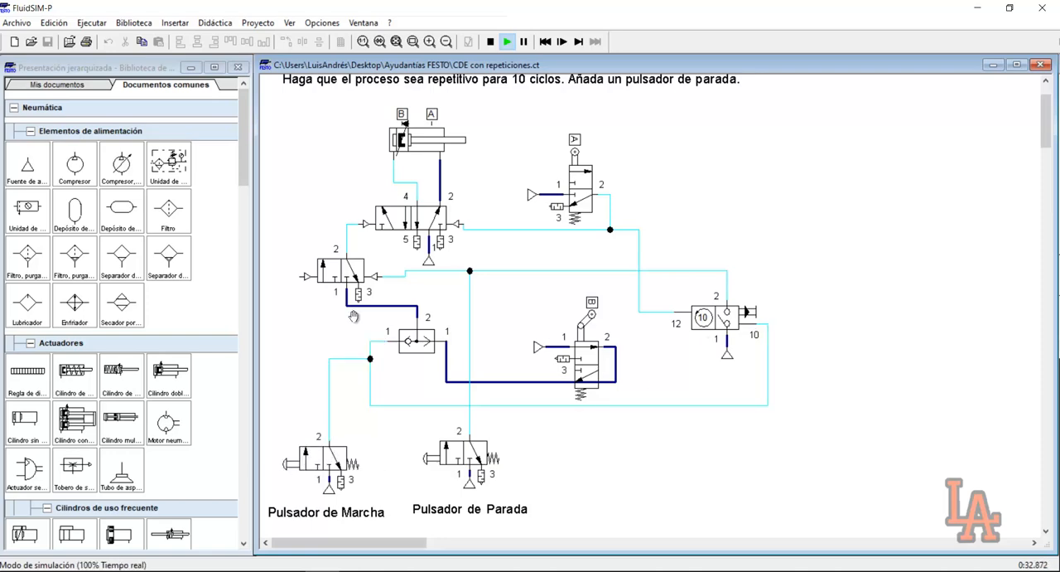
{"action": "left_click", "coordinate": [490, 42]}
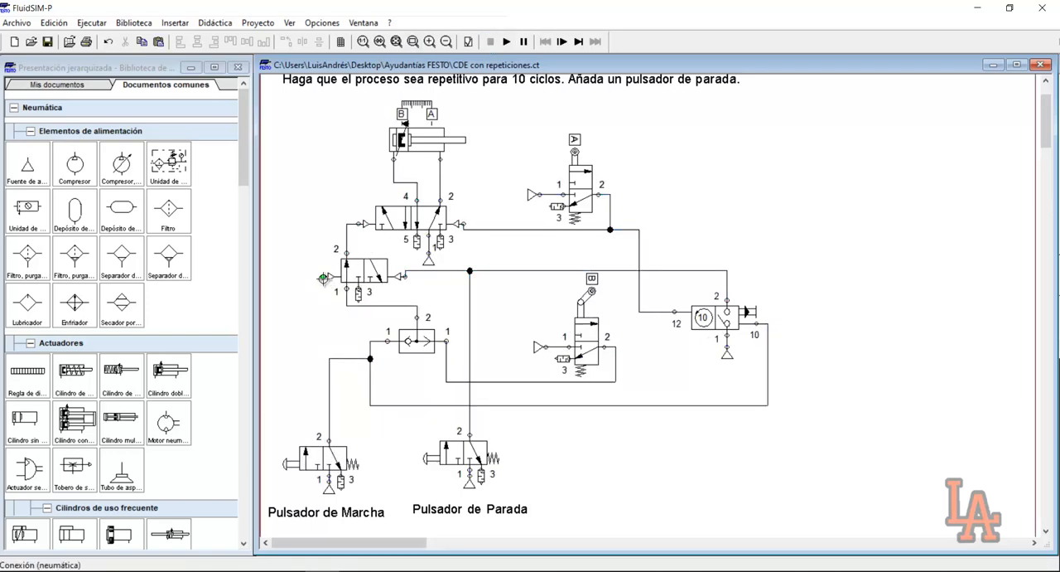
Connect the 3/2 valve's new pilot port to the output line of the start pushbutton
{"action": "left_click_drag", "start_coordinate": [329, 360], "coordinate": [330, 360]}
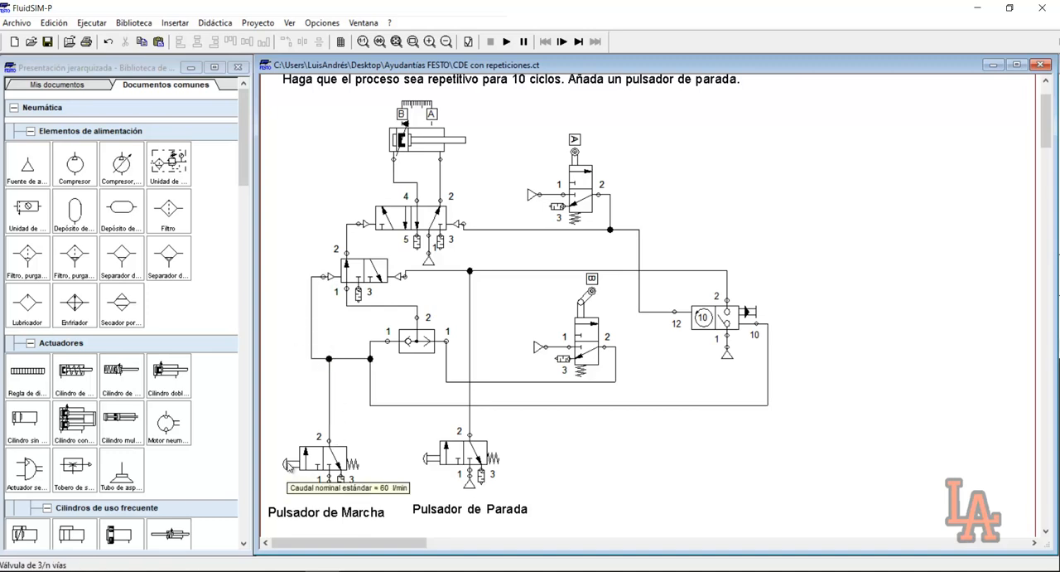
{"action": "left_click_drag", "start_coordinate": [275, 425], "coordinate": [365, 501]}
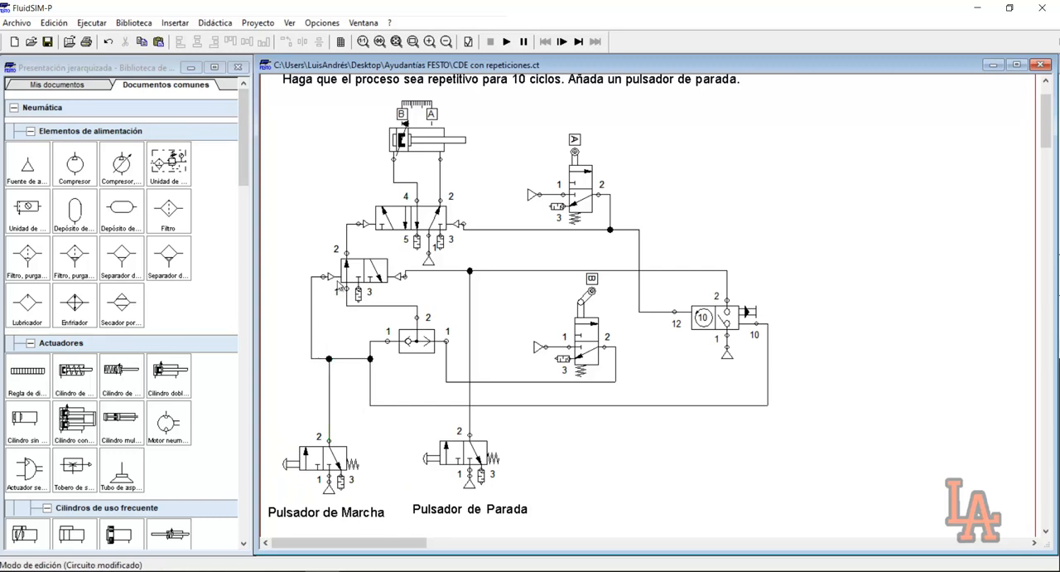
{"action": "left_click_drag", "start_coordinate": [330, 252], "coordinate": [338, 259]}
{"action": "left_click_drag", "start_coordinate": [389, 294], "coordinate": [405, 298]}
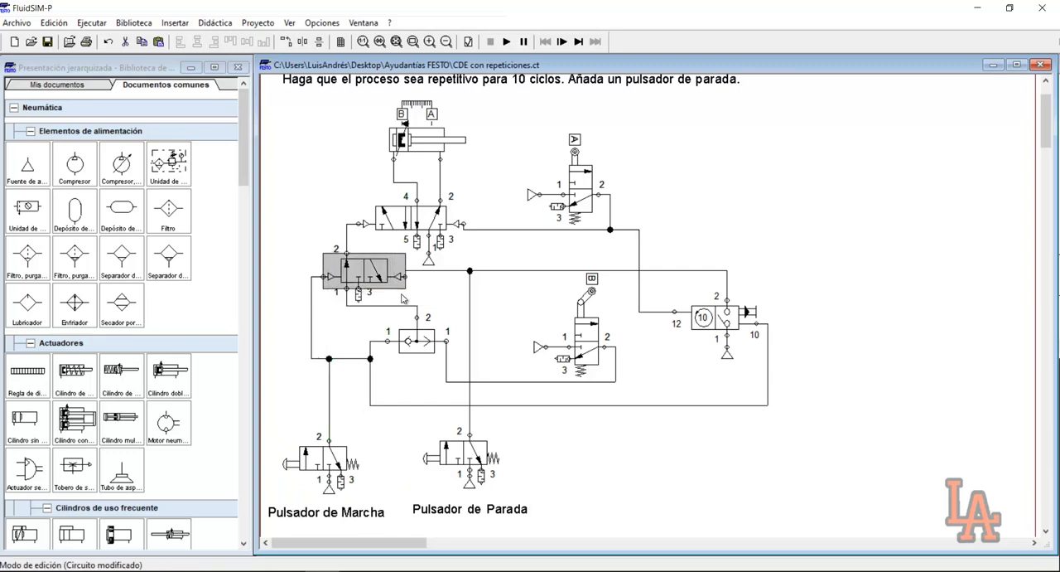
Run the simulation, actuate the start pushbutton repeatedly to test the cycle sequence and counter reset, and stop the simulation
{"action": "left_click", "coordinate": [424, 299]}
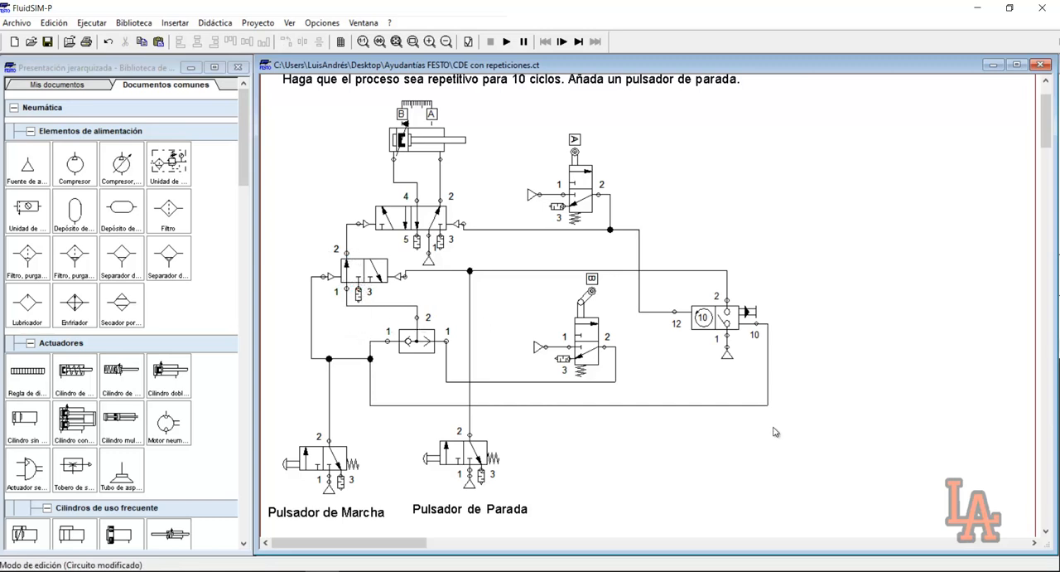
{"action": "left_click", "coordinate": [506, 41]}
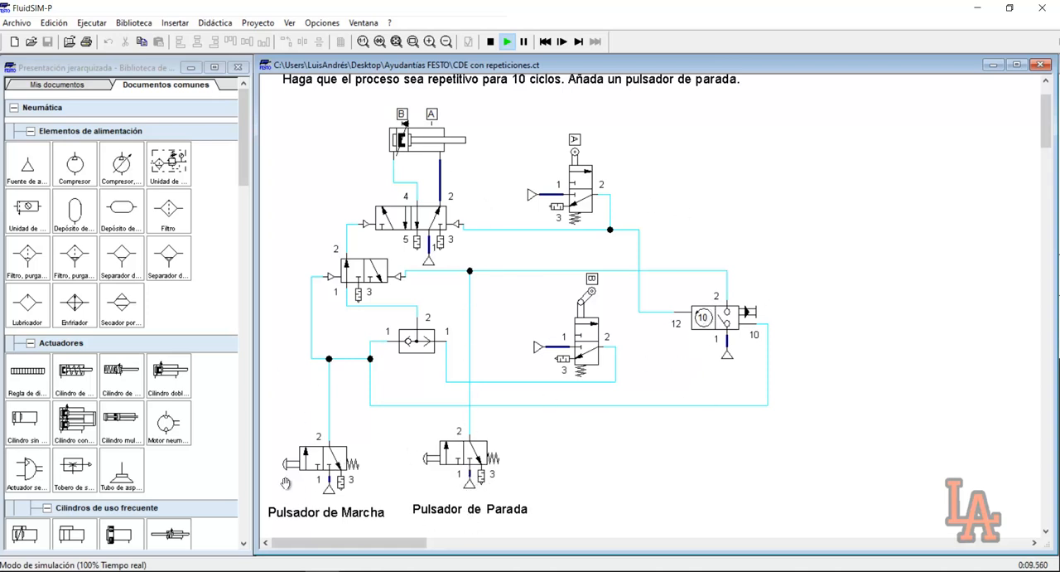
{"action": "left_click", "coordinate": [308, 460]}
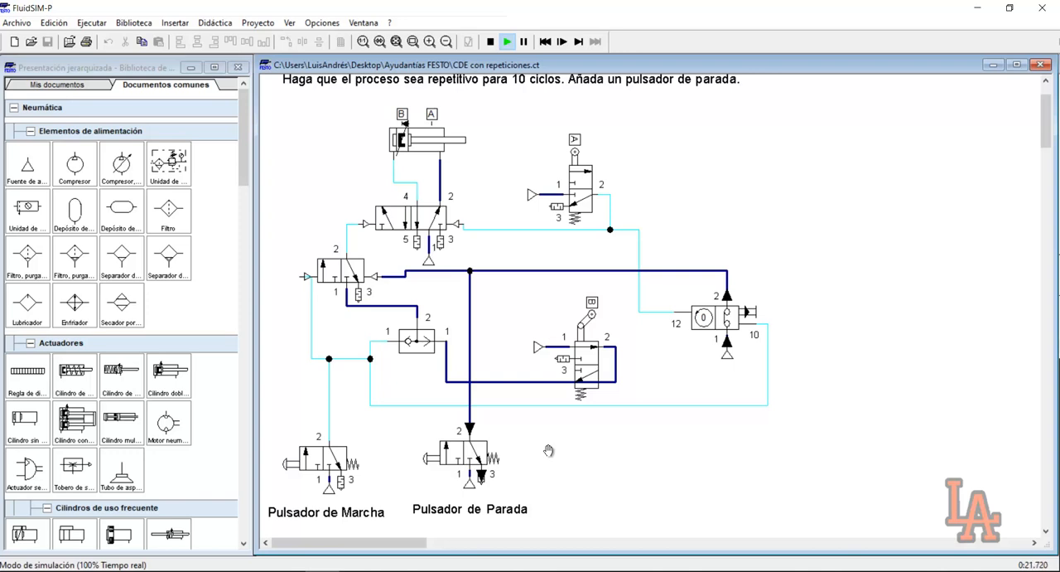
{"action": "left_click", "coordinate": [331, 458]}
{"action": "left_click", "coordinate": [292, 458]}
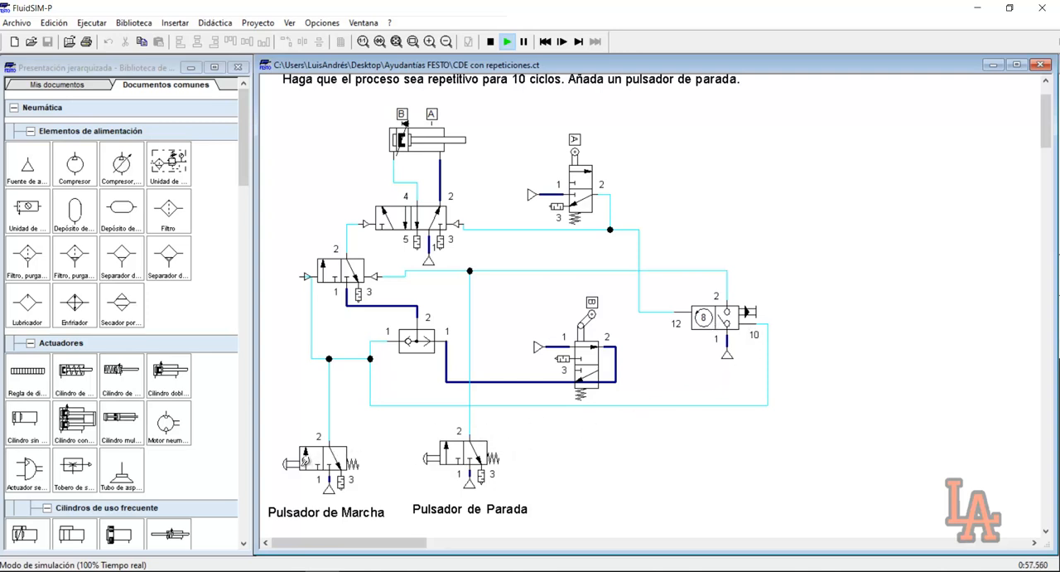
{"action": "left_click", "coordinate": [307, 461]}
{"action": "left_click", "coordinate": [328, 457]}
{"action": "left_click", "coordinate": [491, 41]}
Rerun the simulation, actuate the start pushbutton, interrupt the cycles with the stop pushbutton, and stop the simulation
{"action": "left_click", "coordinate": [507, 41]}
{"action": "left_click", "coordinate": [331, 448]}
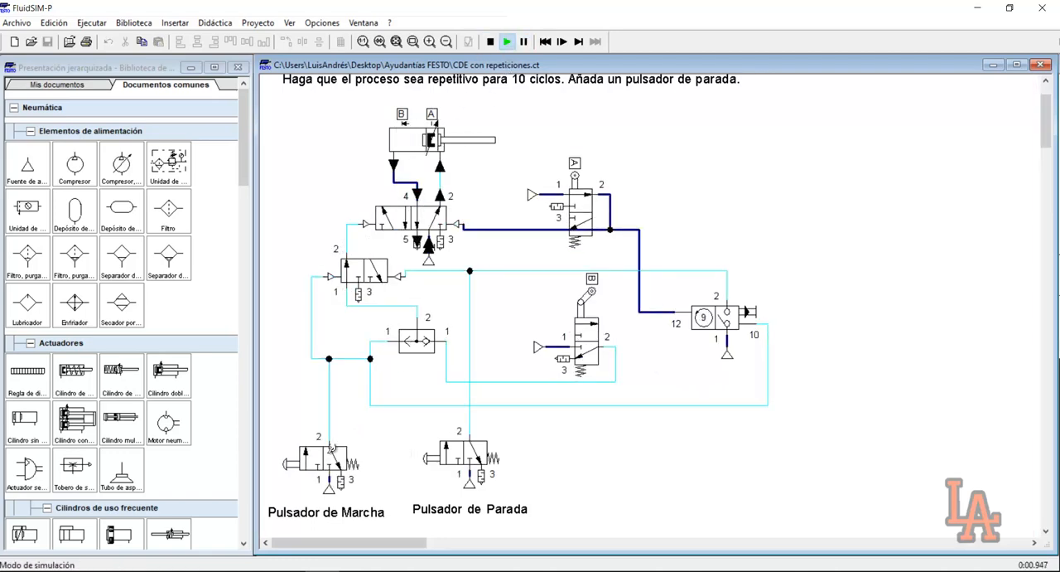
{"action": "left_click", "coordinate": [472, 449]}
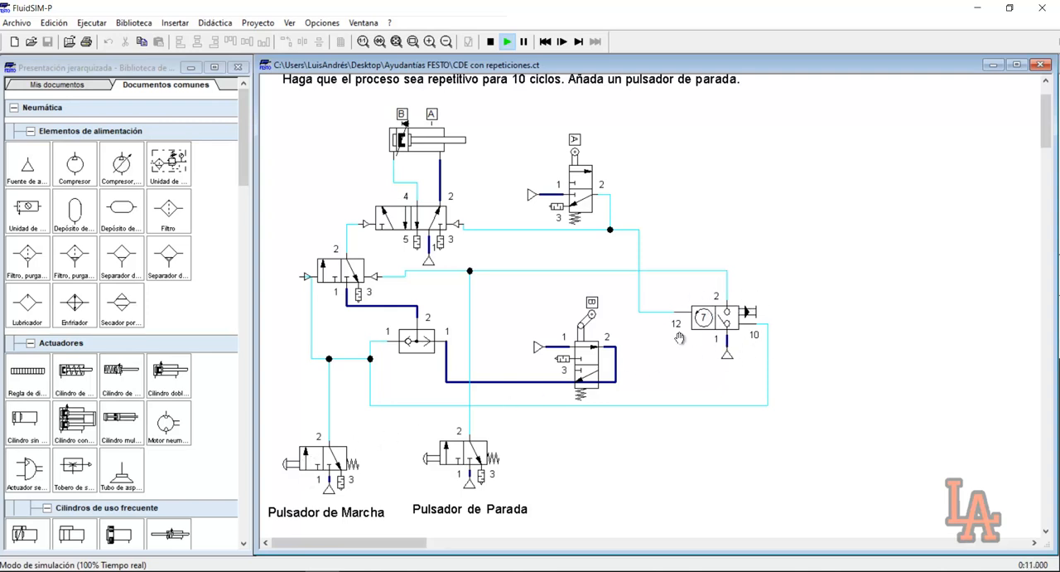
{"action": "left_click", "coordinate": [491, 41]}
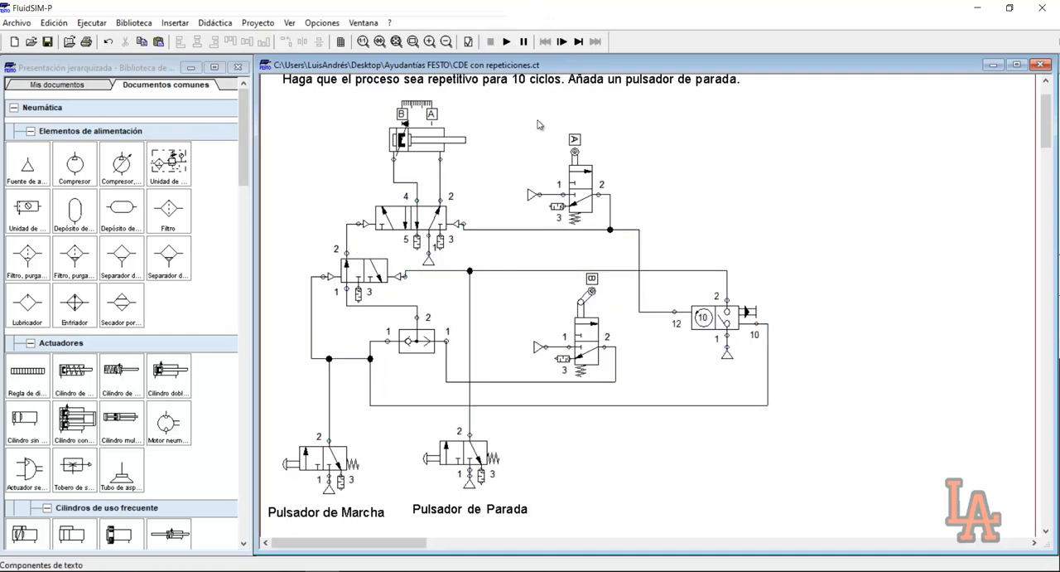
Delete the line from the start pushbutton's branch to the counter's port 10, together with its leftover junction at the branch
{"action": "left_click", "coordinate": [534, 405]}
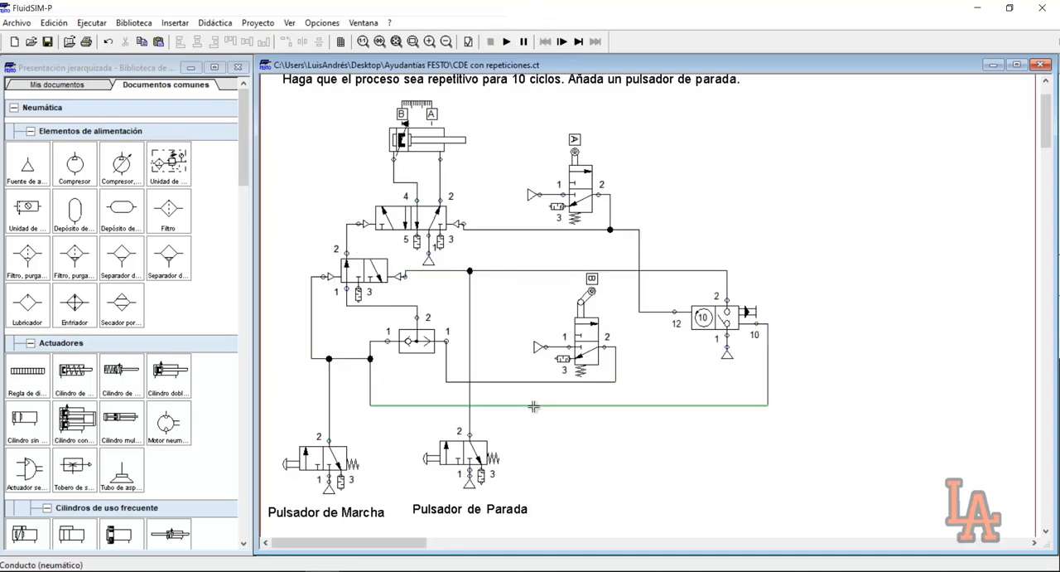
{"action": "key", "text": "Delete"}
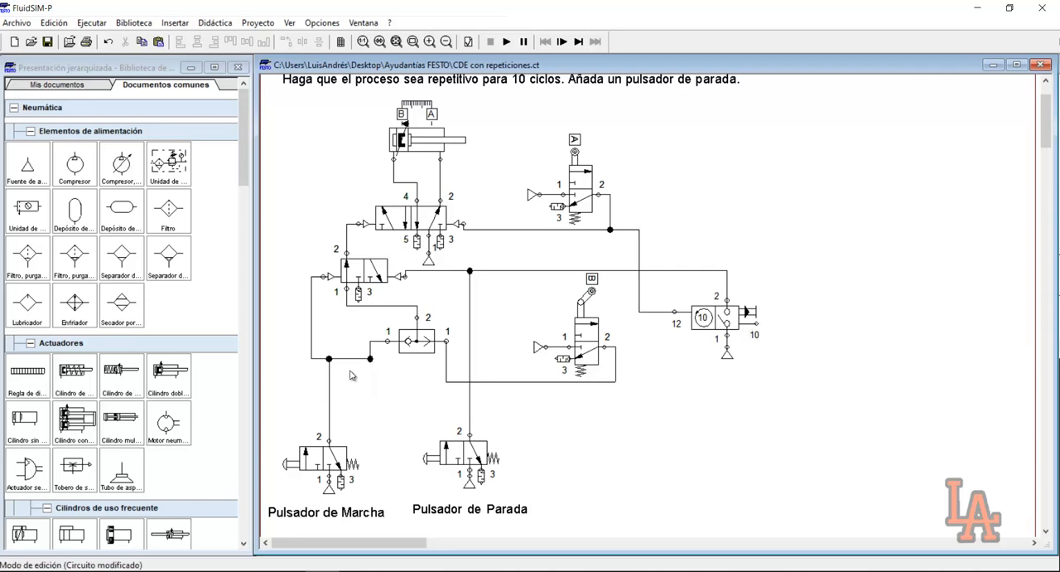
{"action": "left_click", "coordinate": [370, 352]}
{"action": "key", "text": "Delete"}
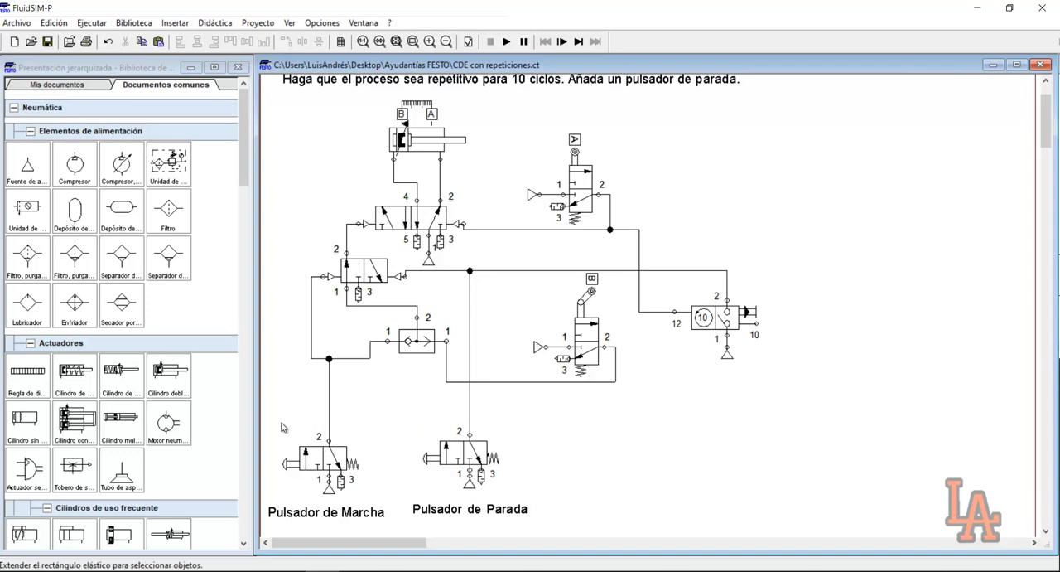
Duplicate the start pushbutton valve with its air supply and place the copy below the counter
{"action": "left_click_drag", "start_coordinate": [281, 427], "coordinate": [283, 426]}
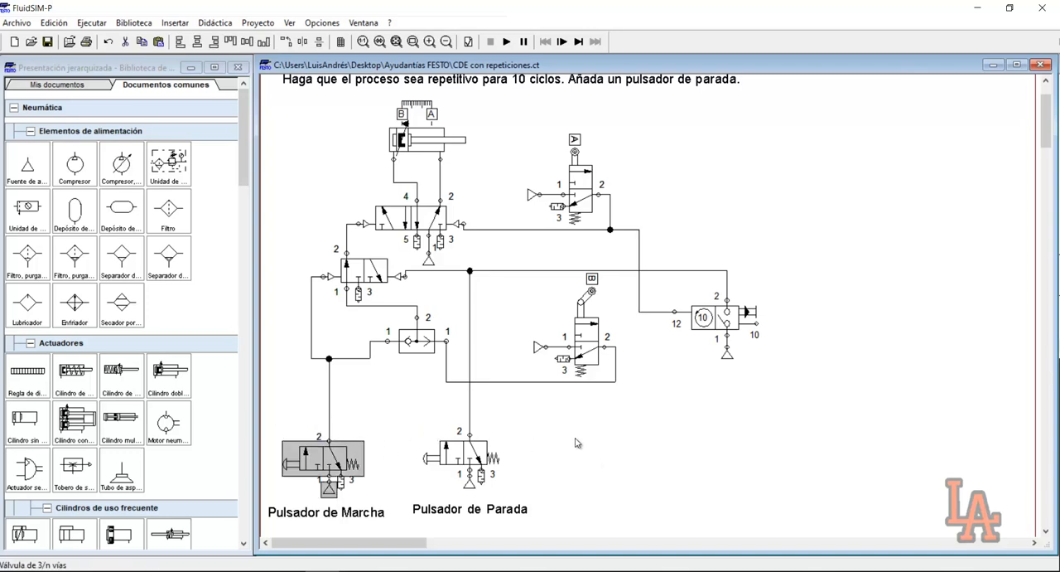
{"action": "key", "text": "ctrl+c"}
{"action": "key", "text": "ctrl+v"}
{"action": "left_click_drag", "start_coordinate": [671, 340], "coordinate": [747, 453]}
Label the new pushbutton "Reset de contador" using a copy of the stop label, and connect its port 2 to the counter's port 10
{"action": "left_click", "coordinate": [524, 509]}
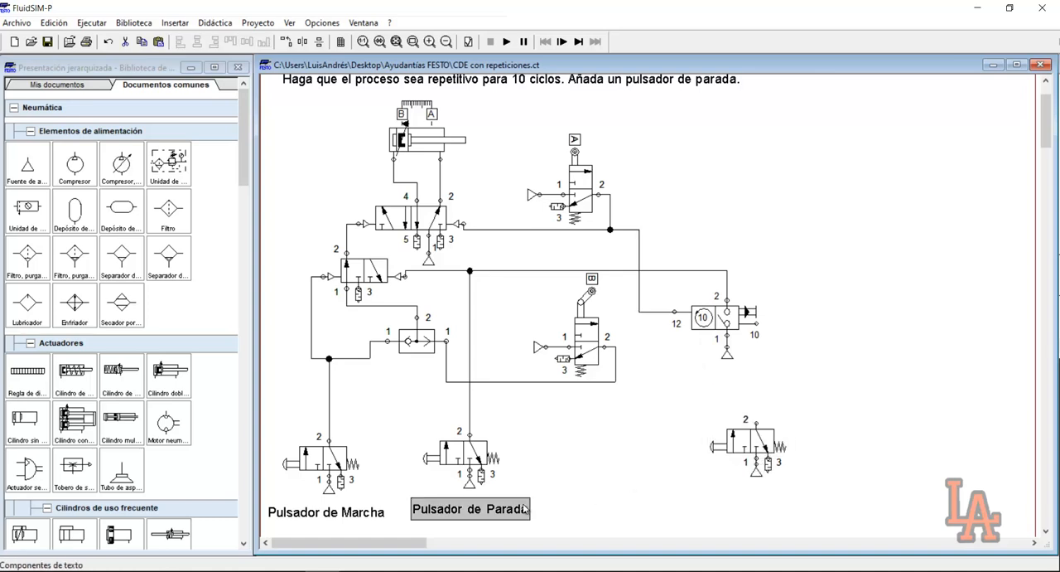
{"action": "key", "text": "ctrl+c"}
{"action": "key", "text": "ctrl+v"}
{"action": "left_click_drag", "start_coordinate": [675, 338], "coordinate": [752, 501]}
{"action": "double_click", "coordinate": [752, 501]}
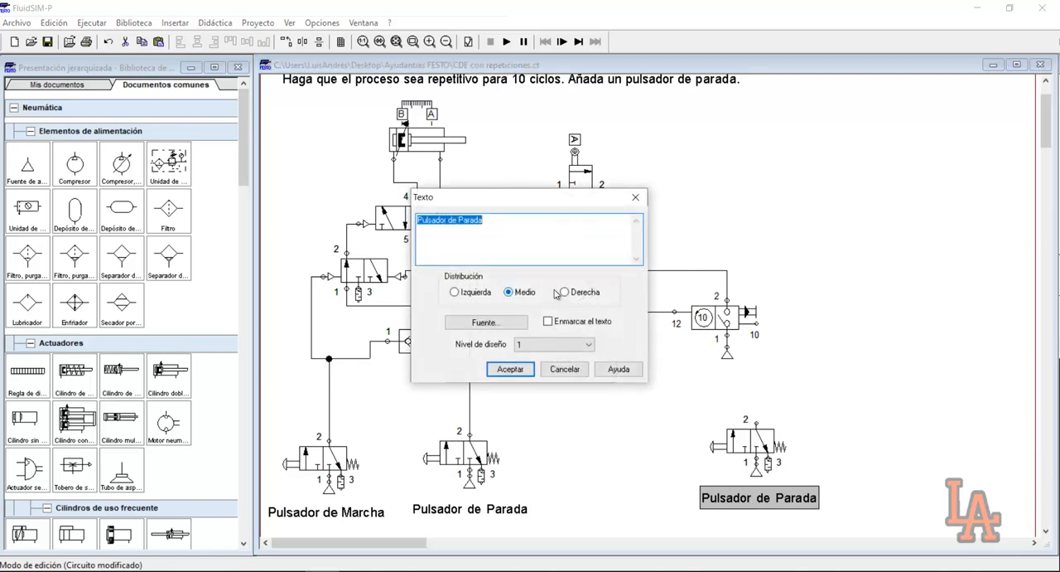
{"action": "type", "text": "Reset de contador"}
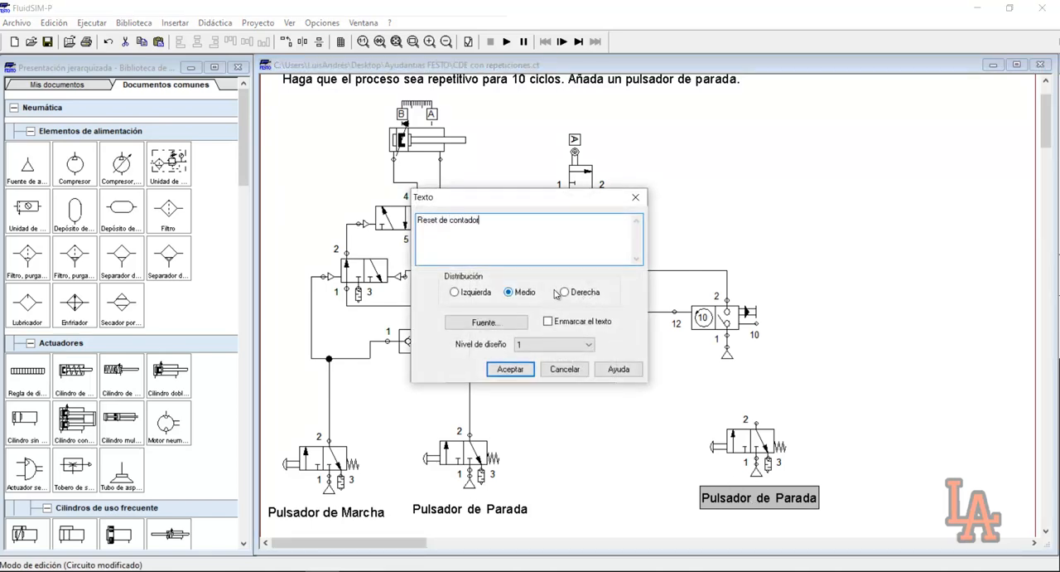
{"action": "key", "text": "Return"}
{"action": "left_click", "coordinate": [837, 427]}
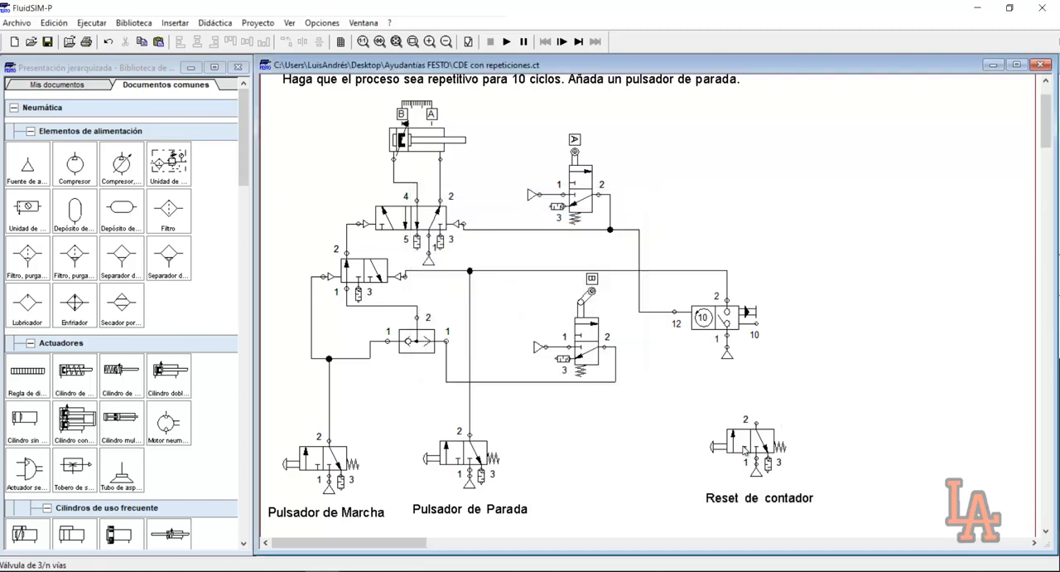
{"action": "left_click_drag", "start_coordinate": [756, 424], "coordinate": [754, 332]}
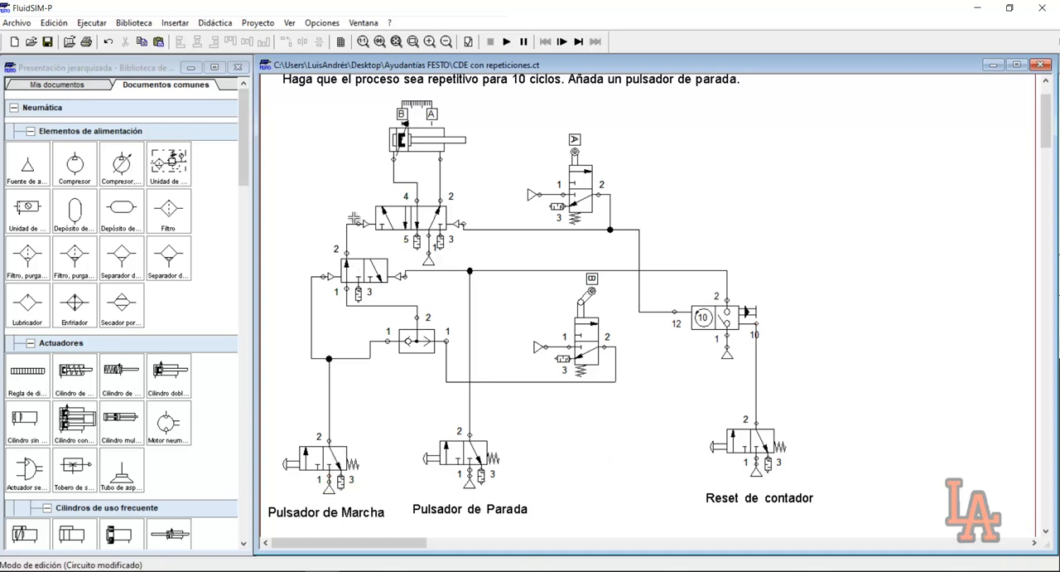
{"action": "left_click_drag", "start_coordinate": [400, 429], "coordinate": [557, 513]}
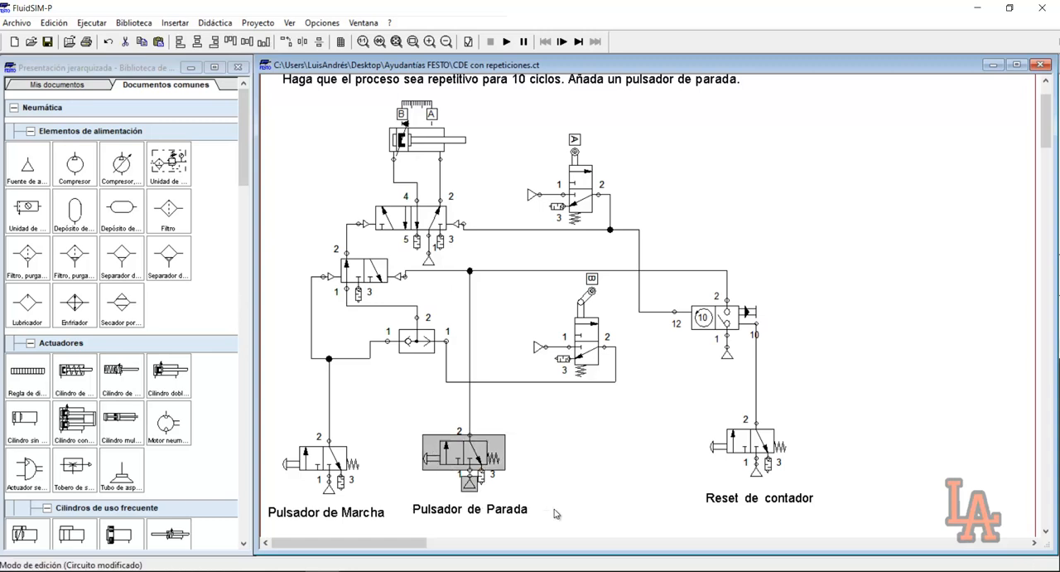
{"action": "left_click", "coordinate": [538, 482]}
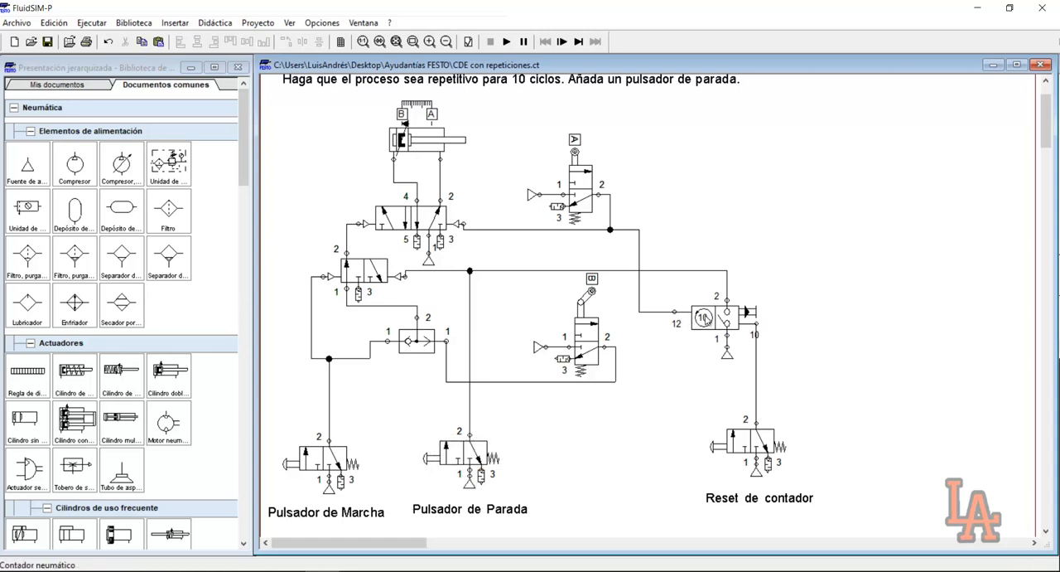
{"action": "mouse_move", "coordinate": [684, 329]}
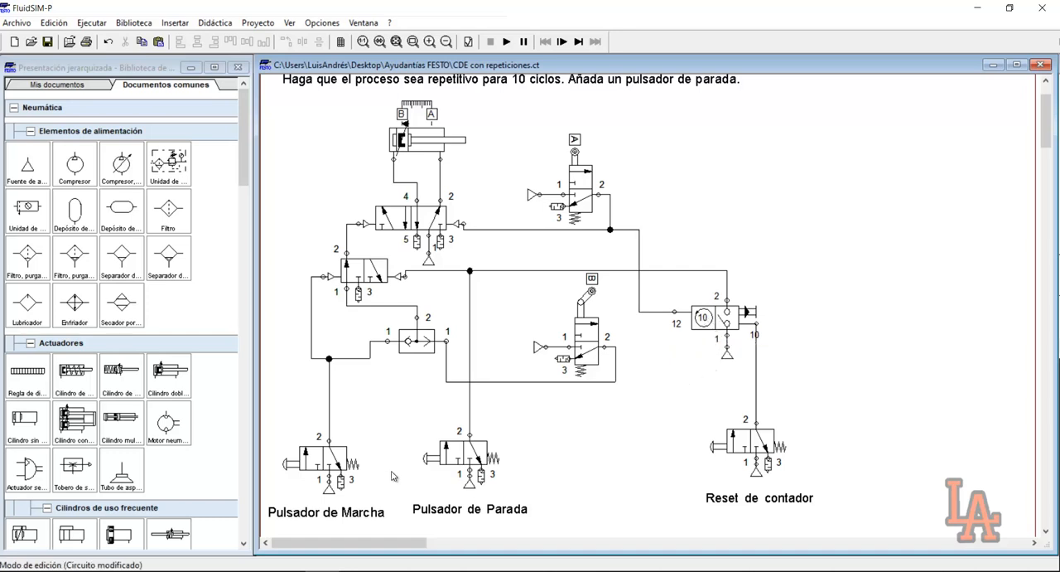
{"action": "left_click_drag", "start_coordinate": [371, 500], "coordinate": [280, 434]}
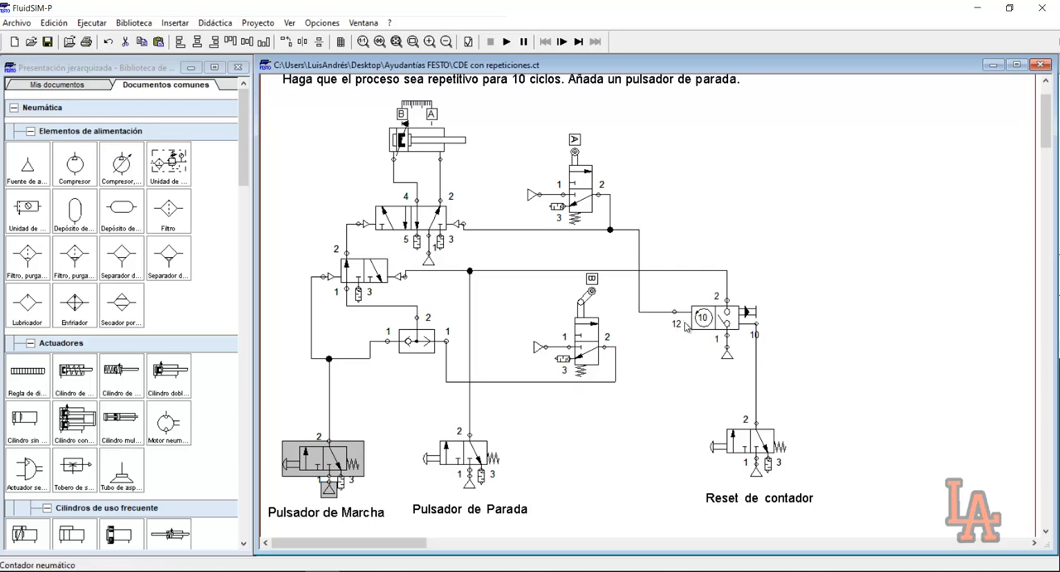
{"action": "mouse_move", "coordinate": [705, 326]}
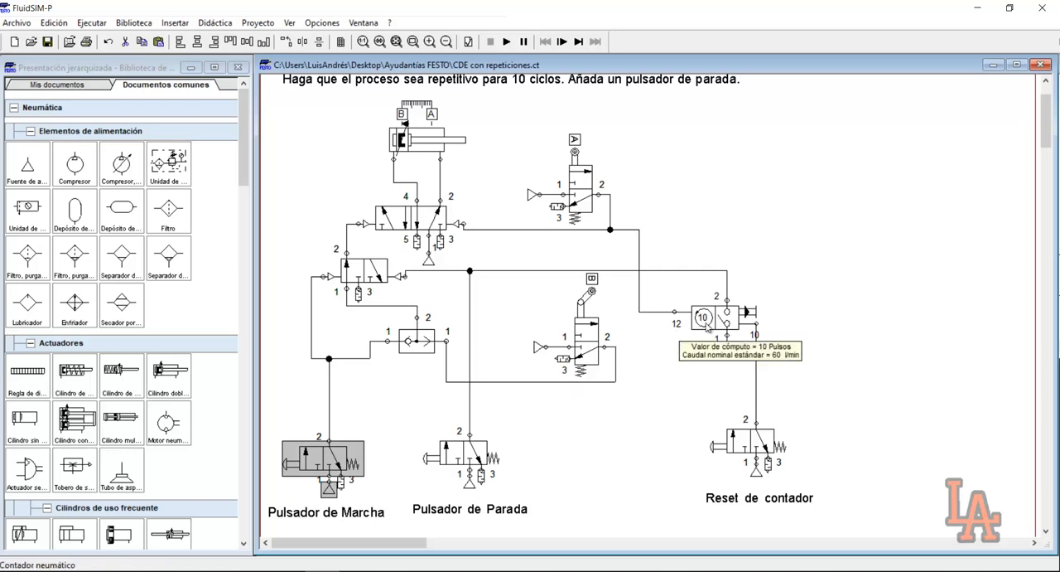
Run the simulation, test the stop, start and counter reset pushbuttons, restart the cycles, and stop the simulation
{"action": "left_click", "coordinate": [507, 41]}
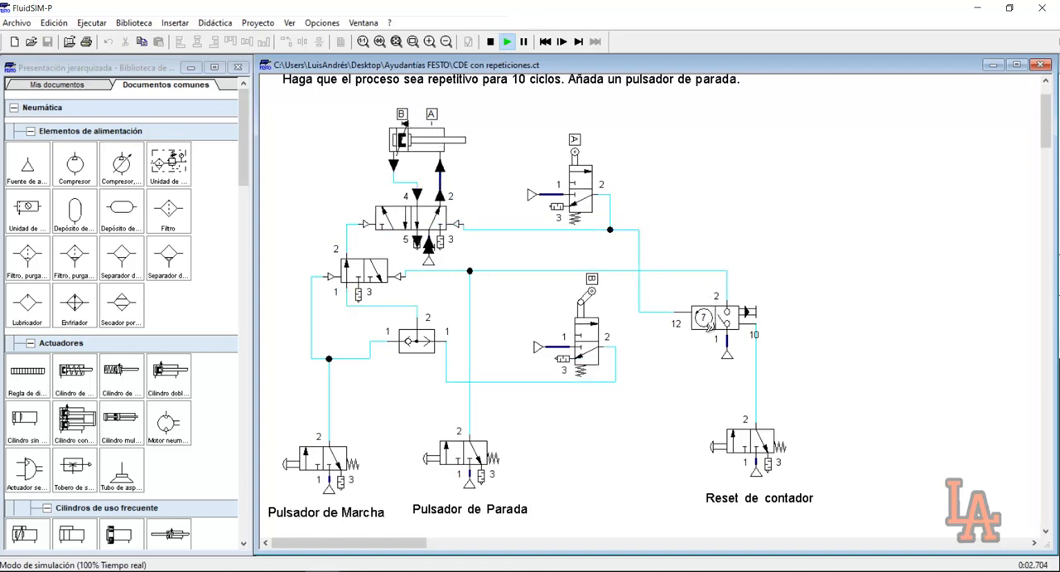
{"action": "left_click", "coordinate": [447, 447]}
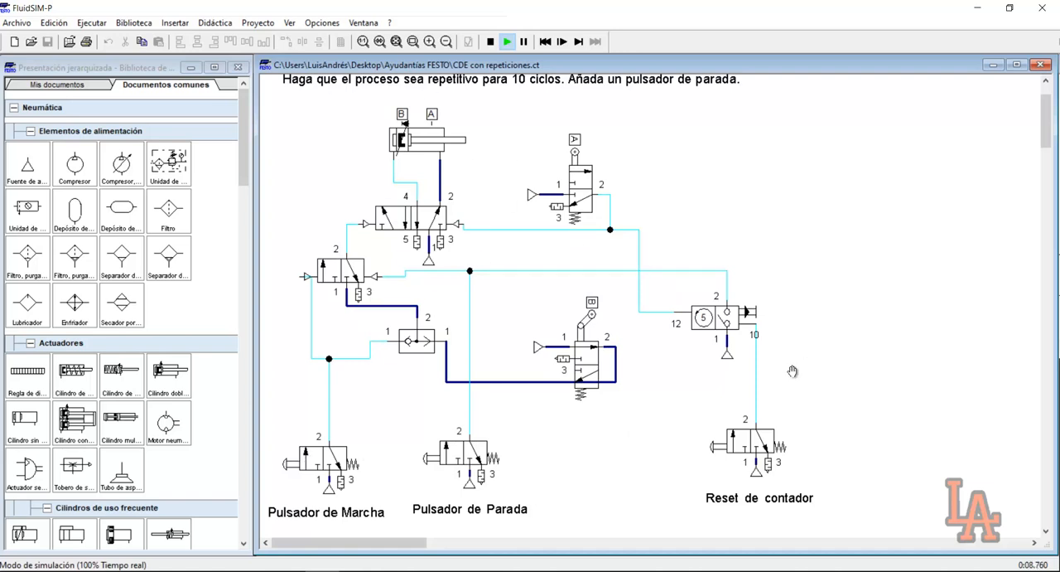
{"action": "left_click", "coordinate": [333, 454]}
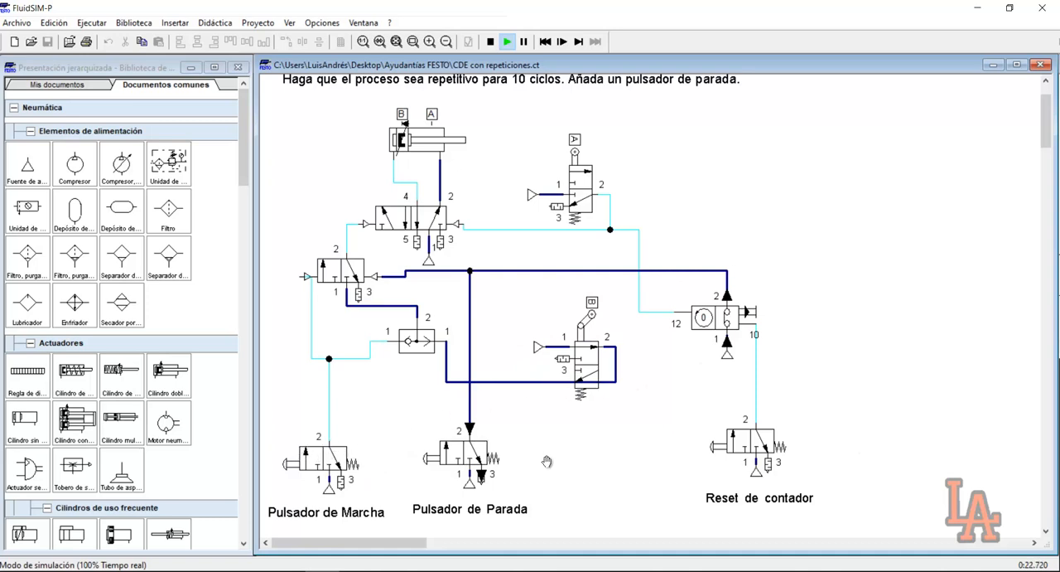
{"action": "left_click", "coordinate": [756, 438]}
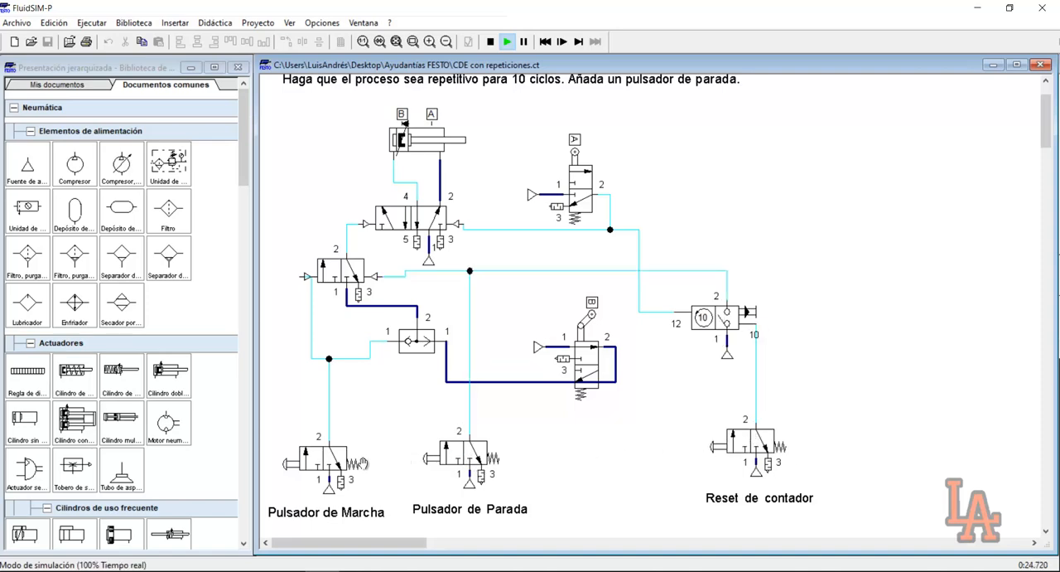
{"action": "left_click", "coordinate": [306, 455]}
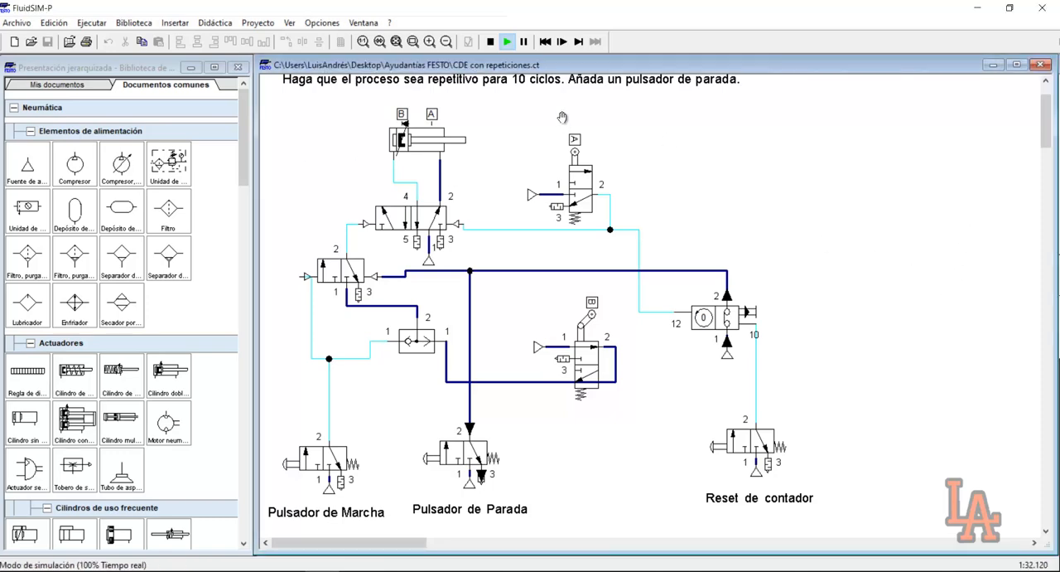
{"action": "left_click", "coordinate": [490, 41]}
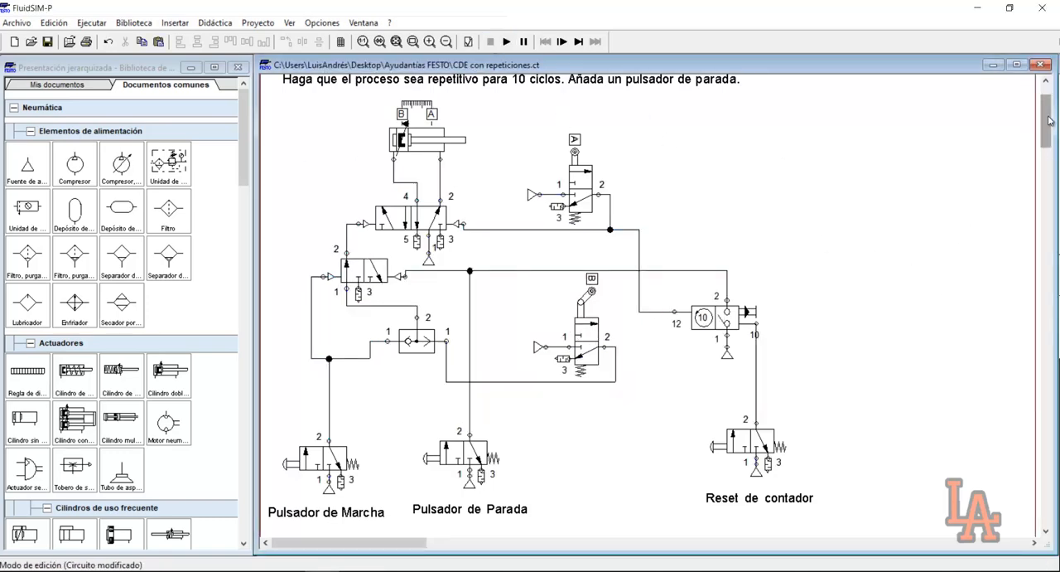
{"action": "mouse_move", "coordinate": [1049, 121]}
{"action": "left_mouse_down"}
{"action": "mouse_move", "coordinate": [1049, 110]}
{"action": "mouse_move", "coordinate": [1048, 129]}
{"action": "left_mouse_up"}
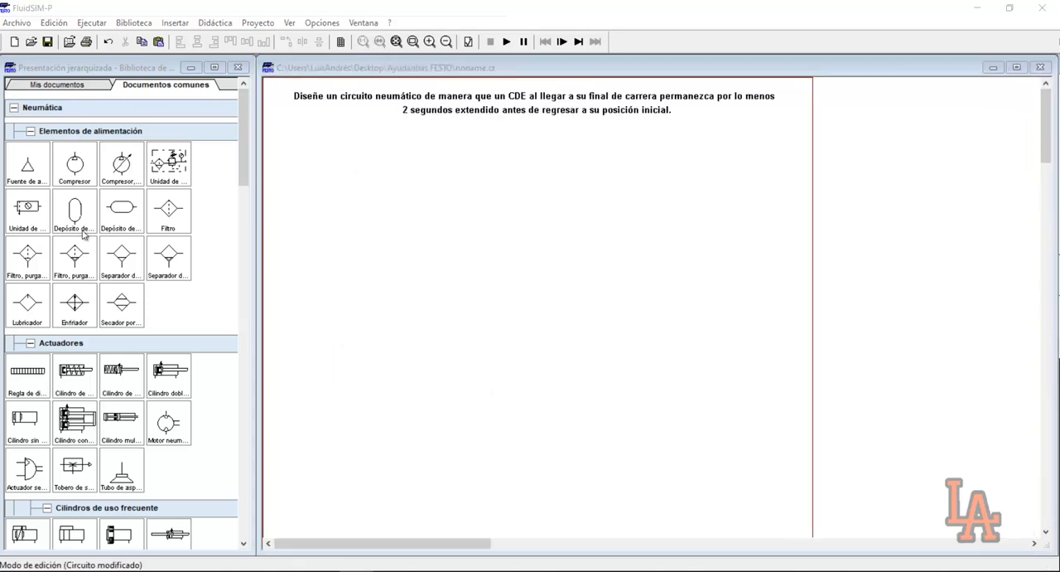
{"action": "left_click", "coordinate": [454, 202]}
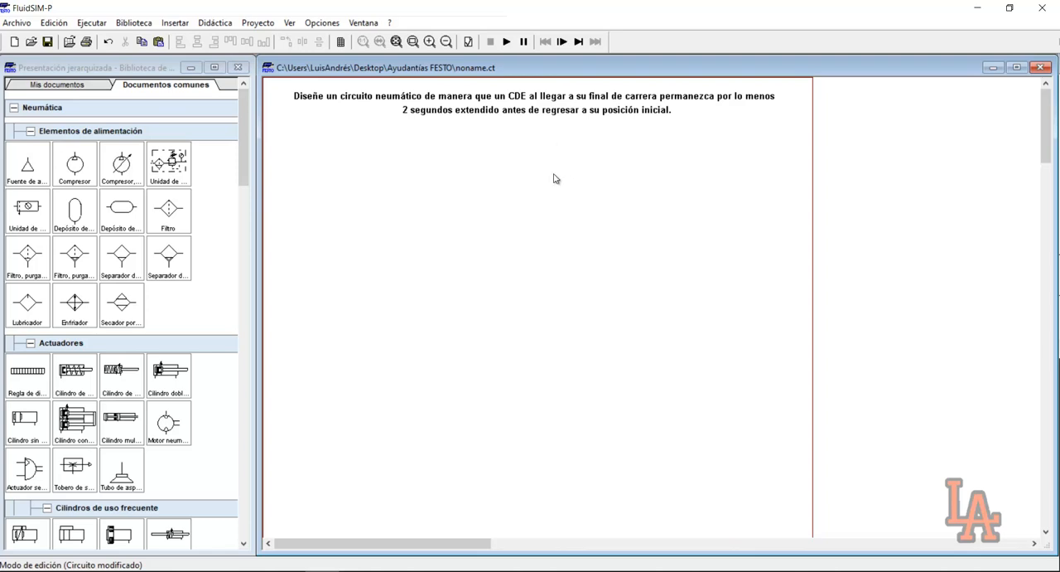
Place a double-acting cylinder with a 5/2 directional valve beneath it, and connect valve ports 4 and 2 to the cylinder's ports
{"action": "left_click", "coordinate": [245, 133]}
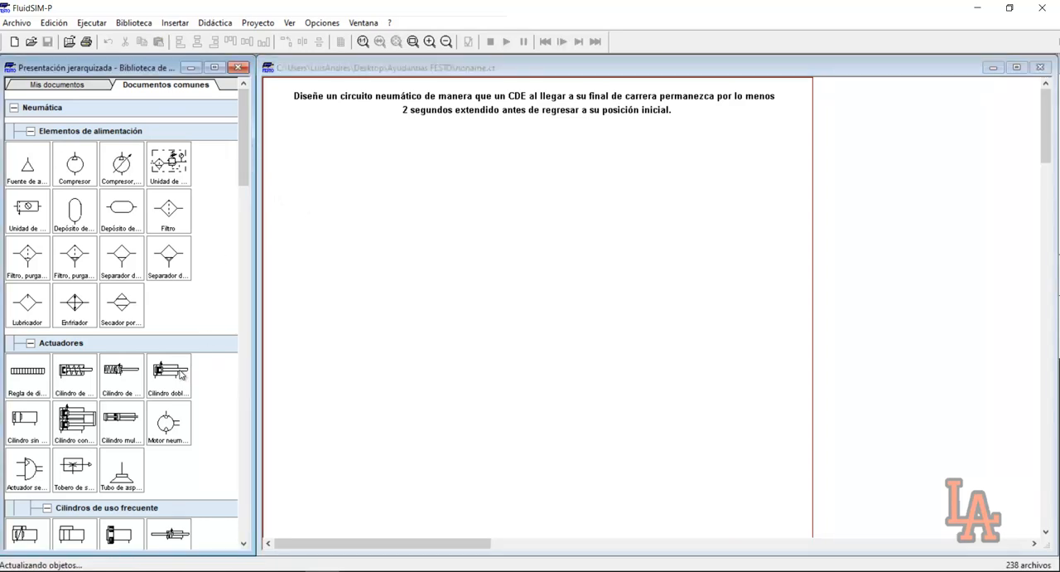
{"action": "left_click_drag", "start_coordinate": [178, 374], "coordinate": [513, 172]}
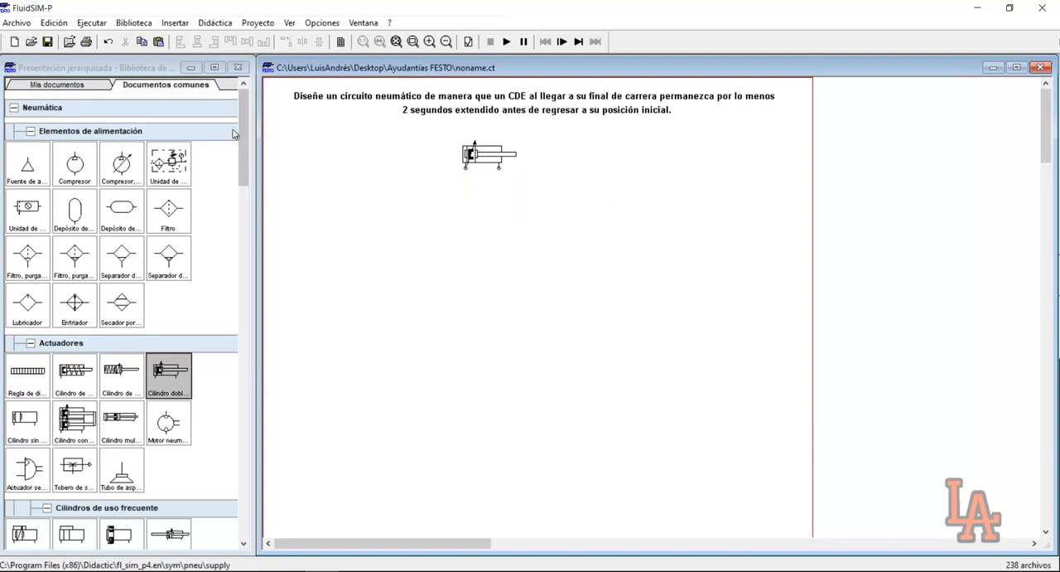
{"action": "left_click_drag", "start_coordinate": [240, 132], "coordinate": [240, 201]}
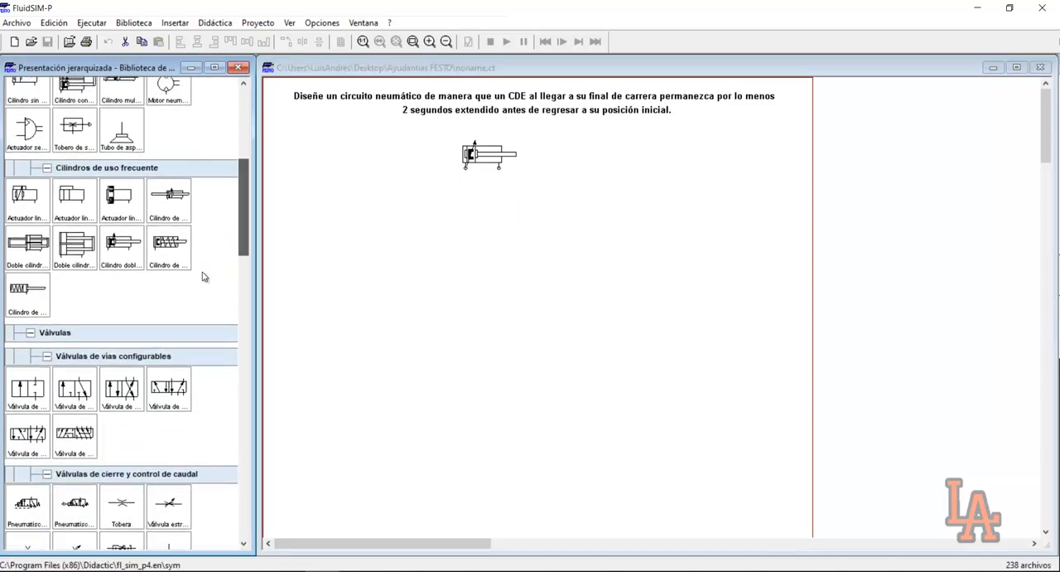
{"action": "left_click_drag", "start_coordinate": [163, 385], "coordinate": [465, 168]}
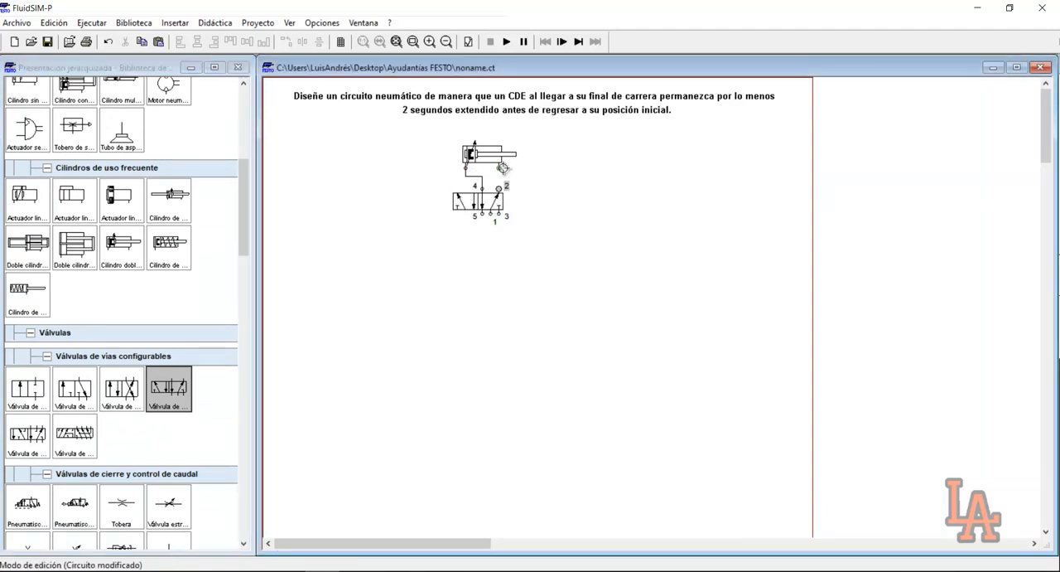
{"action": "left_click_drag", "start_coordinate": [501, 168], "coordinate": [499, 189]}
{"action": "left_click_drag", "start_coordinate": [243, 240], "coordinate": [244, 157]}
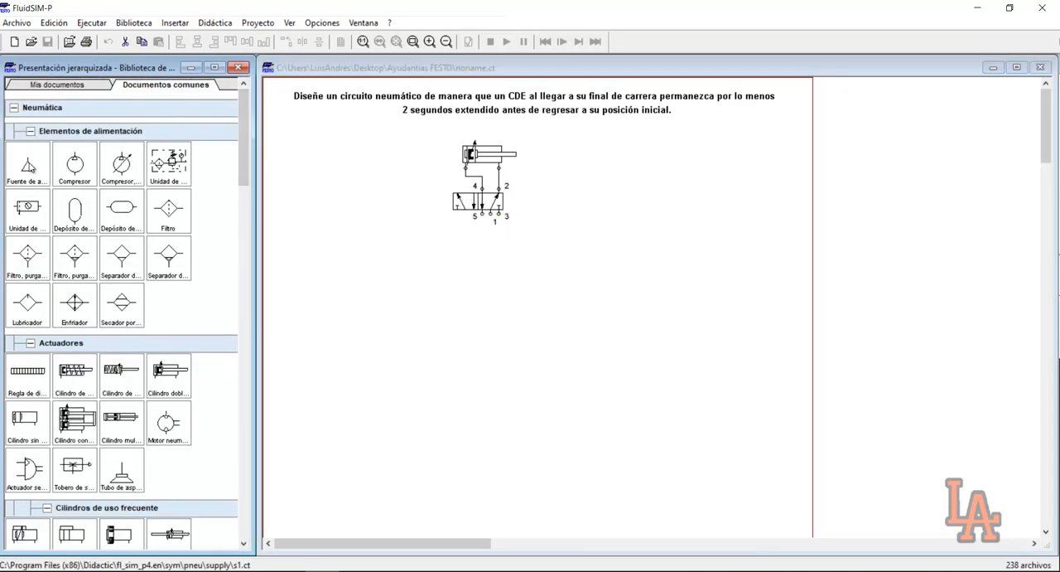
Place a 3/2 valve below and left of the 5/2 valve, with a compressed air supply attached to its port 1
{"action": "left_click_drag", "start_coordinate": [44, 175], "coordinate": [373, 428]}
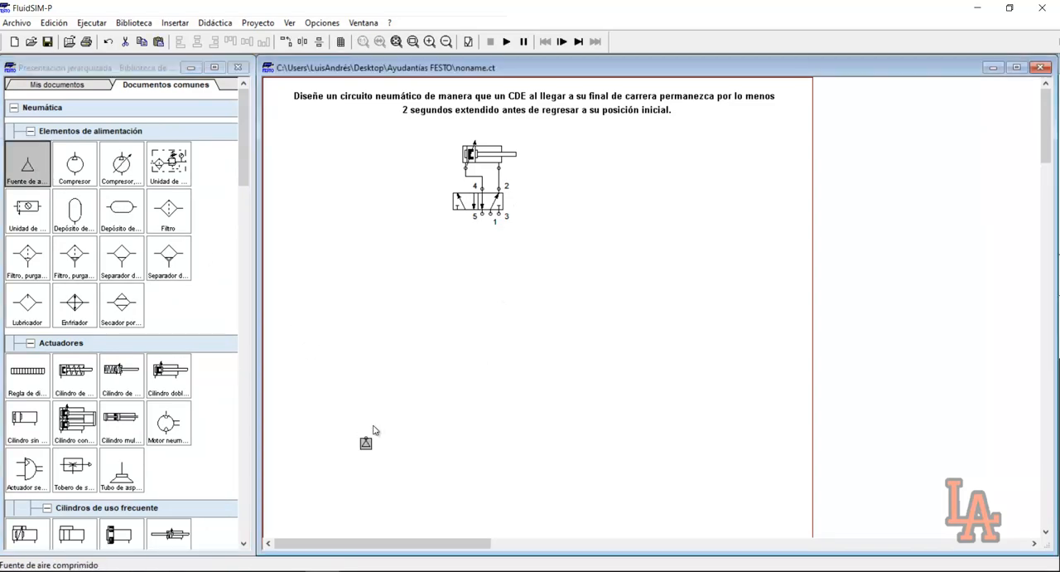
{"action": "left_click_drag", "start_coordinate": [244, 170], "coordinate": [242, 232]}
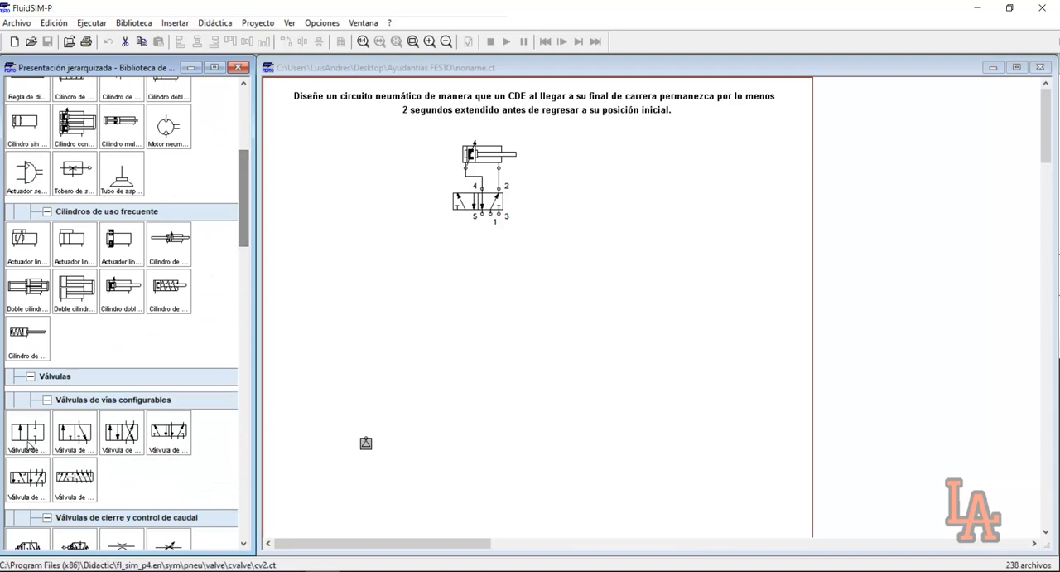
{"action": "left_click_drag", "start_coordinate": [74, 431], "coordinate": [354, 393]}
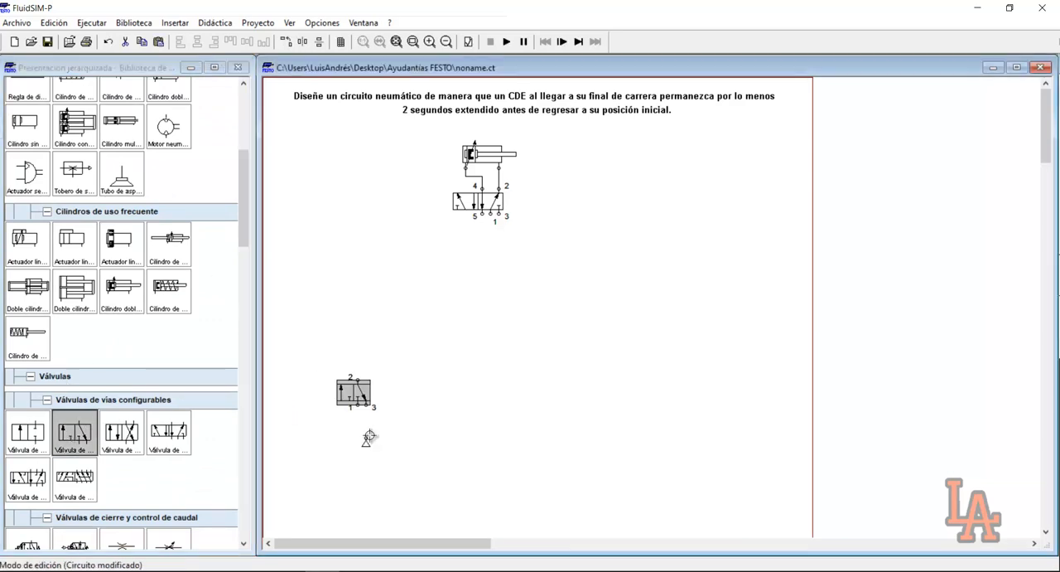
{"action": "left_click", "coordinate": [366, 446]}
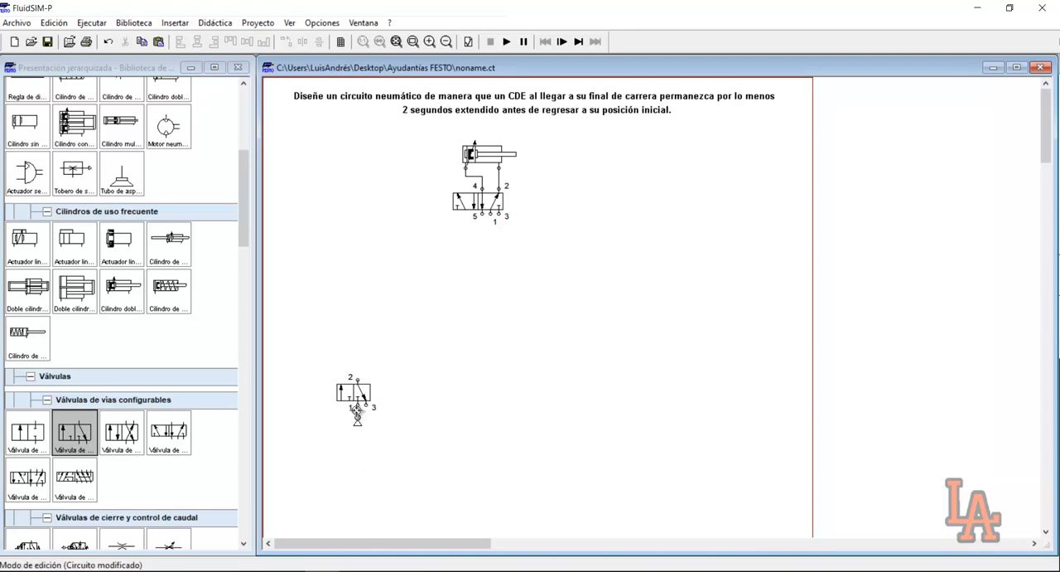
Fit a silencer on port 3 of the new 3/2 valve
{"action": "double_click", "coordinate": [366, 406]}
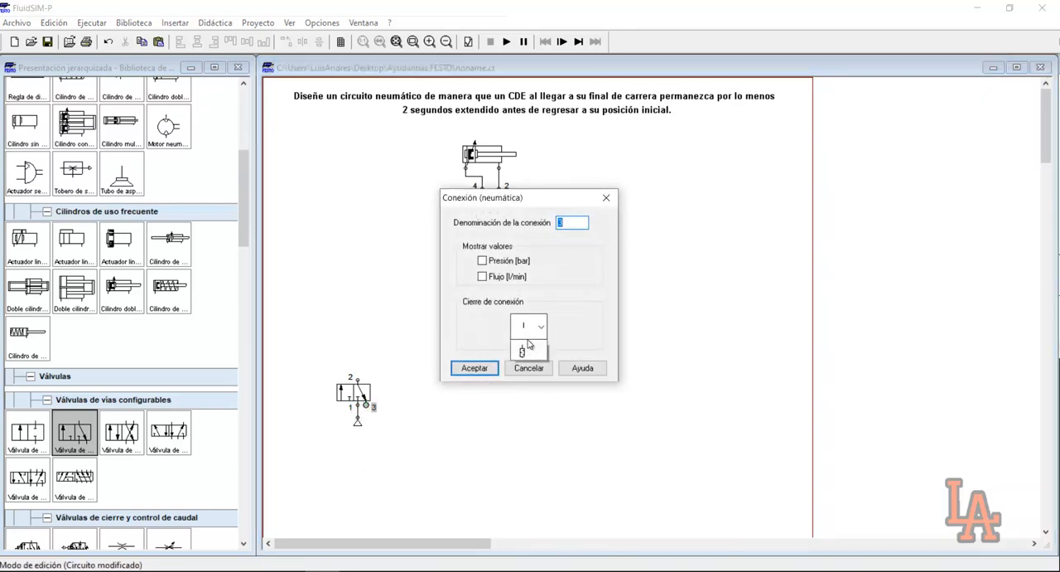
{"action": "left_click", "coordinate": [538, 326]}
{"action": "left_click", "coordinate": [531, 441]}
{"action": "left_click", "coordinate": [492, 370]}
Configure the 3/2 valve with manual pushbutton actuation on the left and spring return on the right
{"action": "double_click", "coordinate": [354, 394]}
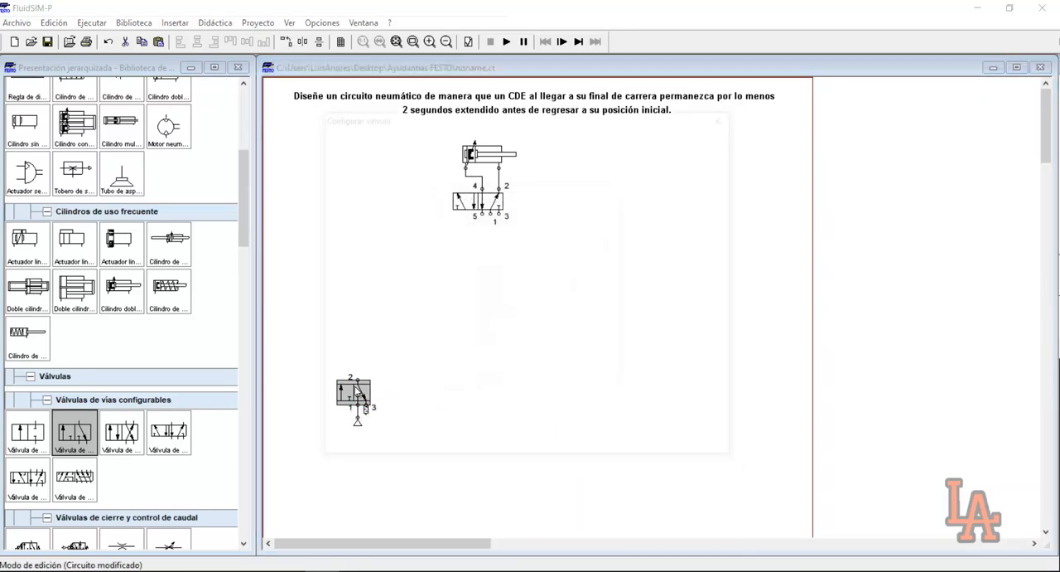
{"action": "left_click", "coordinate": [433, 265]}
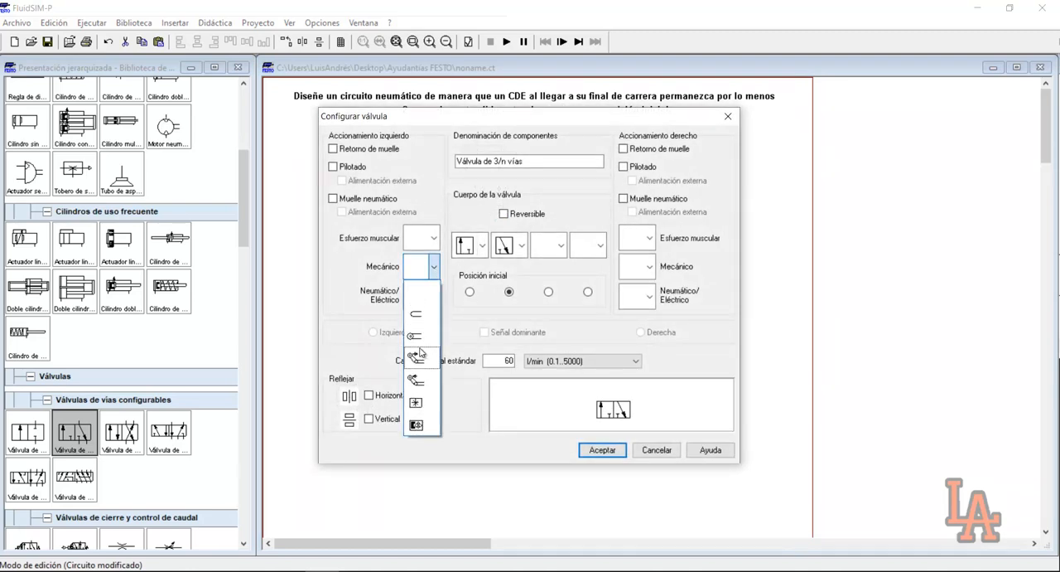
{"action": "left_click", "coordinate": [436, 281]}
{"action": "left_click", "coordinate": [434, 237]}
{"action": "left_click", "coordinate": [421, 312]}
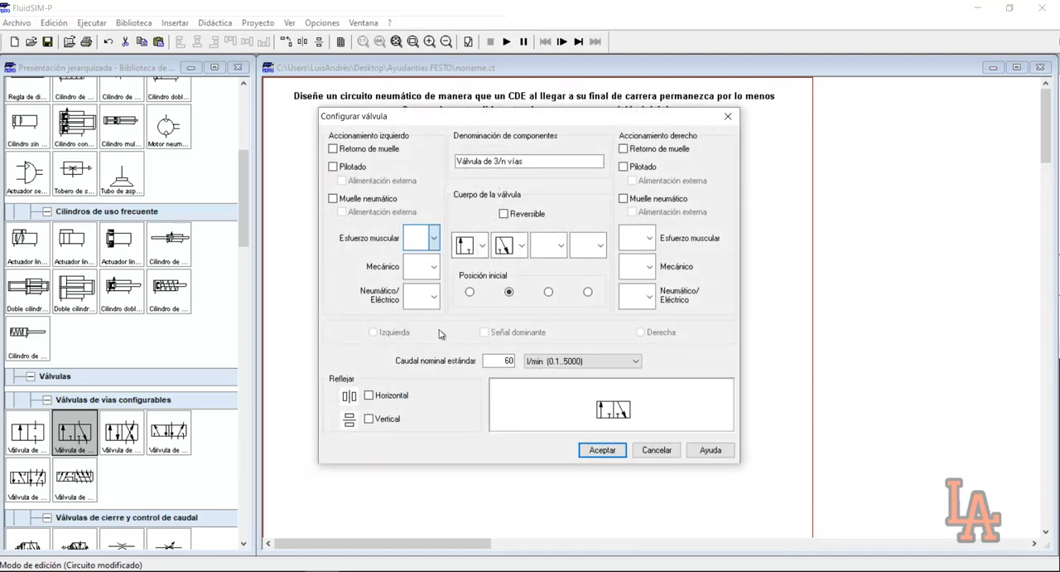
{"action": "left_click", "coordinate": [624, 149]}
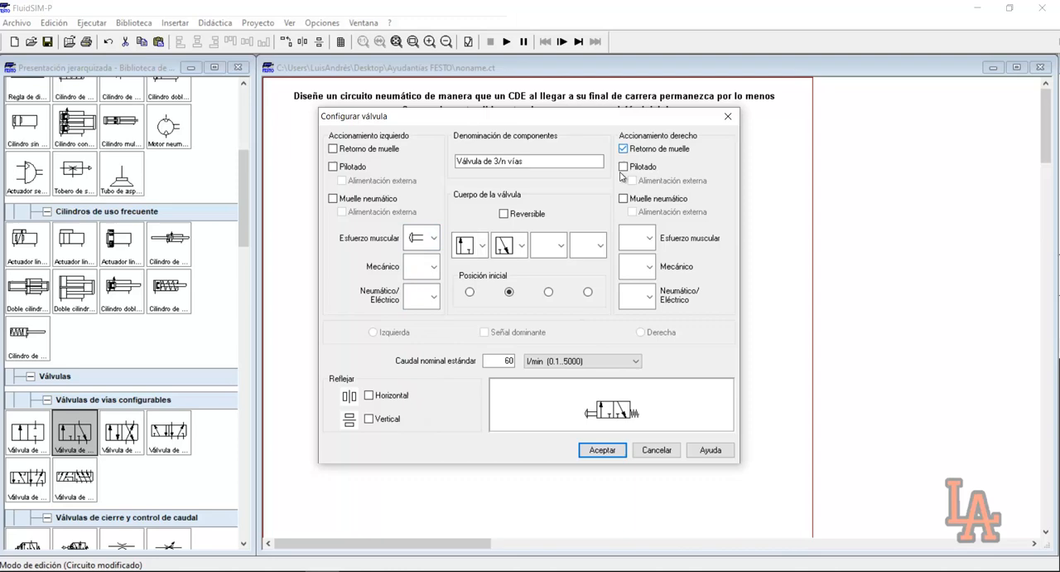
{"action": "left_click", "coordinate": [602, 450]}
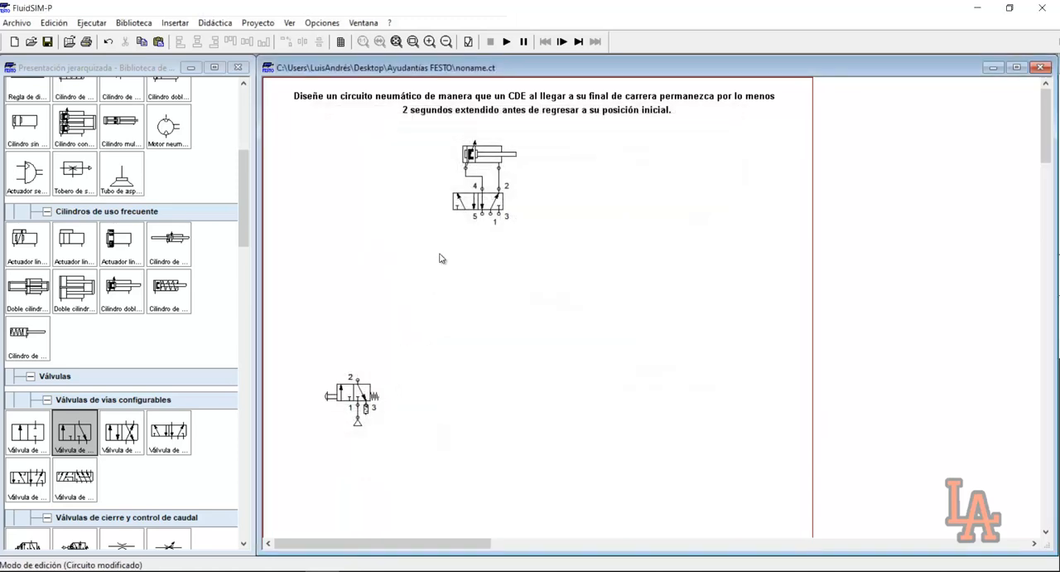
Move the 5/2 directional valve farther down below the cylinder
{"action": "left_click_drag", "start_coordinate": [471, 196], "coordinate": [471, 255]}
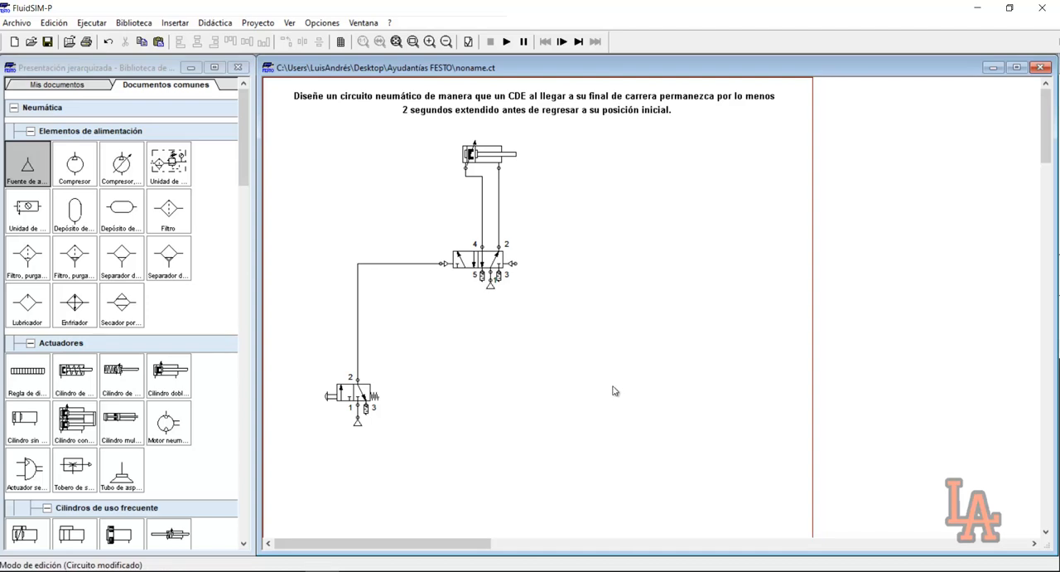
{"action": "left_click_drag", "start_coordinate": [310, 345], "coordinate": [406, 445]}
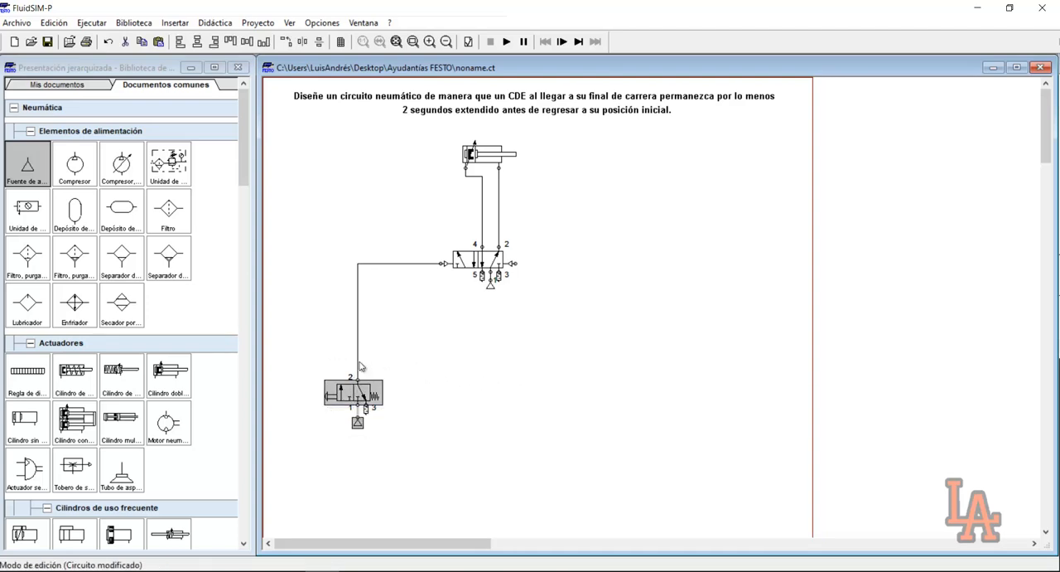
{"action": "left_click_drag", "start_coordinate": [426, 232], "coordinate": [538, 330]}
{"action": "left_click", "coordinate": [552, 326]}
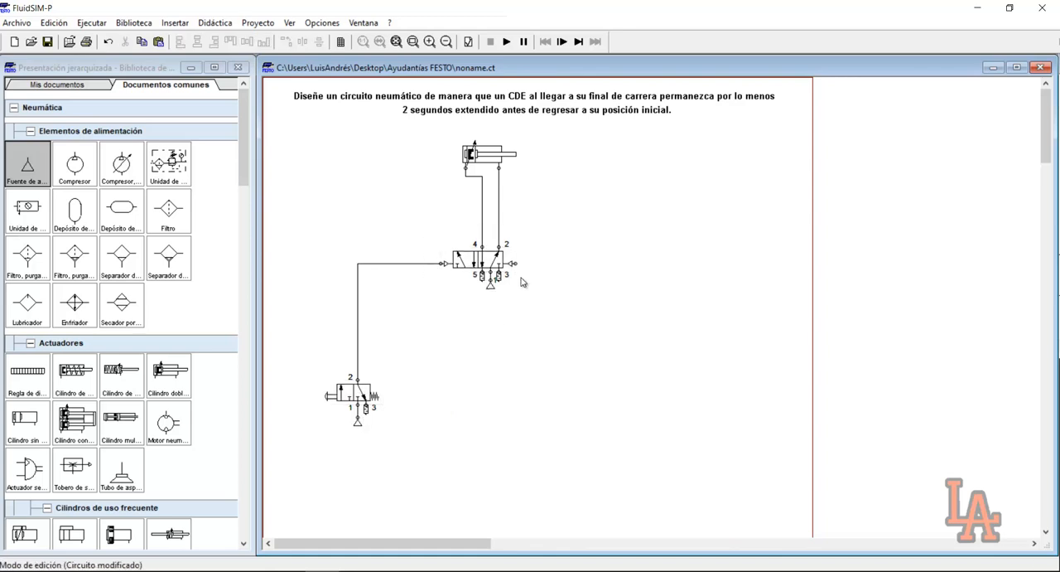
{"action": "left_click_drag", "start_coordinate": [417, 226], "coordinate": [521, 286]}
{"action": "left_click", "coordinate": [530, 293]}
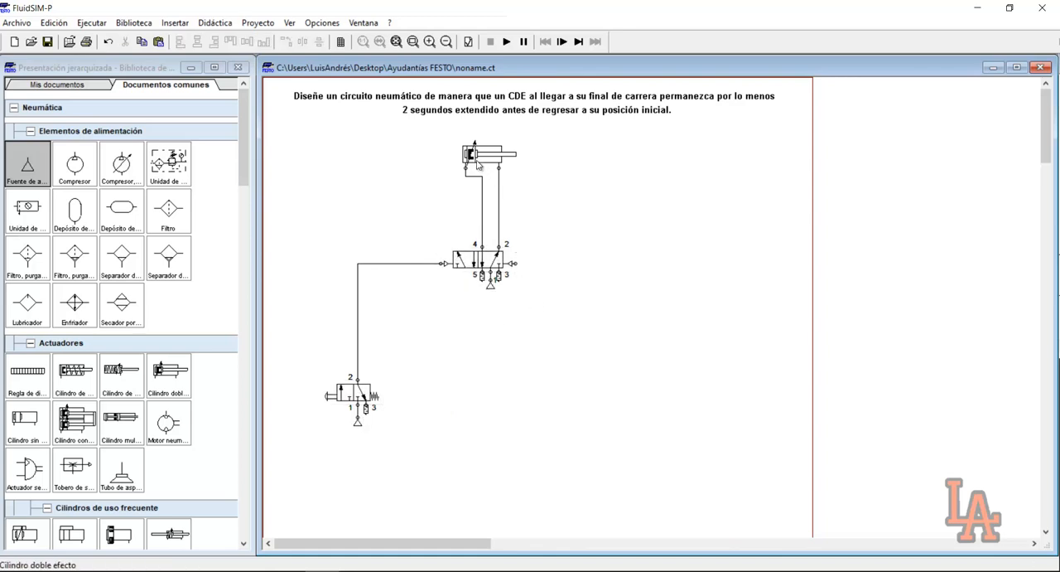
{"action": "mouse_move", "coordinate": [475, 162]}
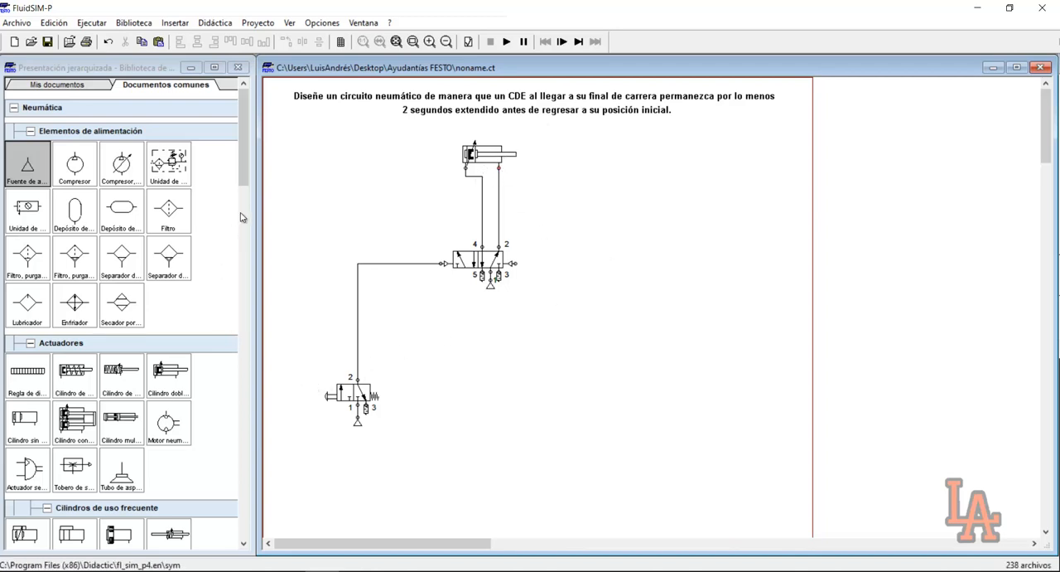
Place a second 3/2 valve upright to the right of the cylinder, configured with roller-lever actuation and spring return
{"action": "left_click_drag", "start_coordinate": [244, 183], "coordinate": [249, 247]}
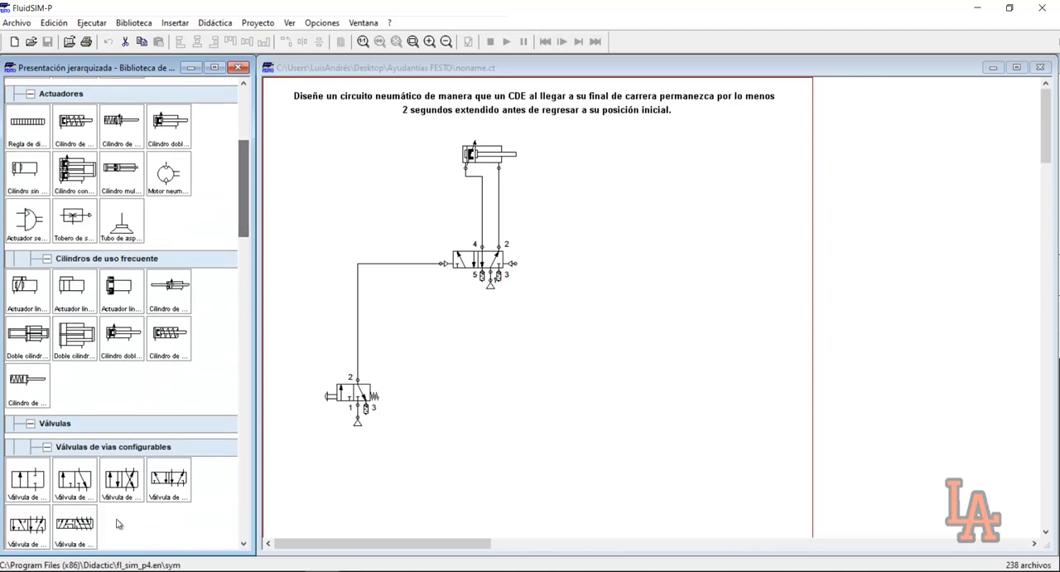
{"action": "left_click_drag", "start_coordinate": [75, 479], "coordinate": [643, 166]}
{"action": "double_click", "coordinate": [609, 207], "text": "ctrl"}
{"action": "double_click", "coordinate": [643, 166]}
{"action": "left_click", "coordinate": [433, 267]}
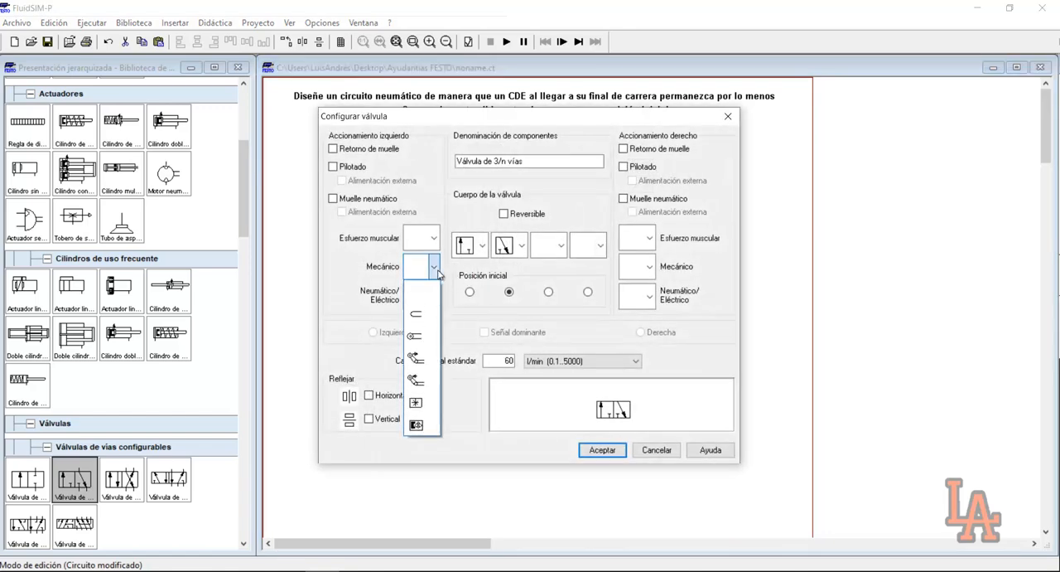
{"action": "left_click", "coordinate": [425, 357]}
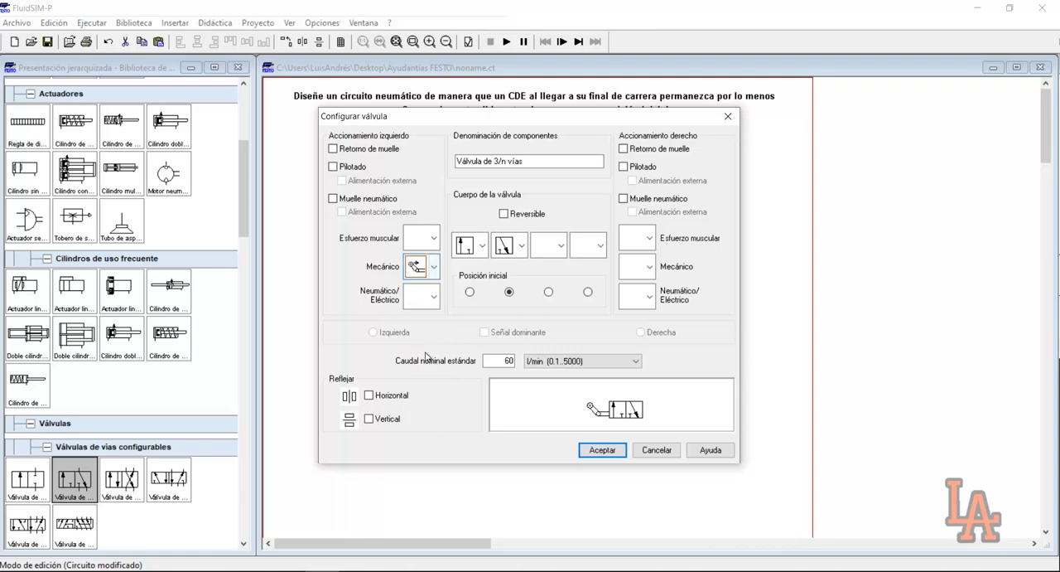
{"action": "left_click", "coordinate": [600, 449]}
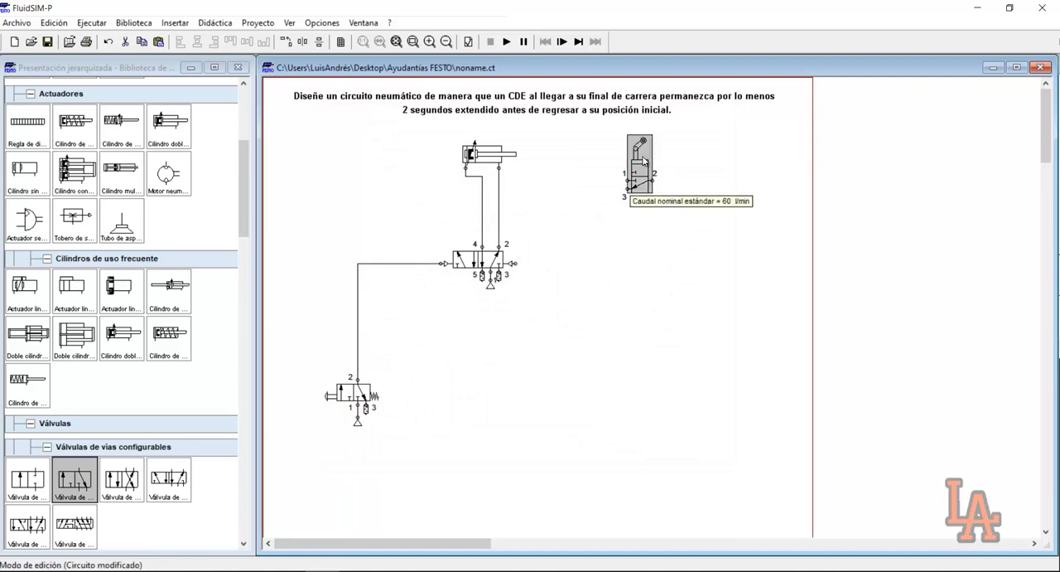
{"action": "double_click", "coordinate": [646, 163]}
{"action": "left_click", "coordinate": [602, 448]}
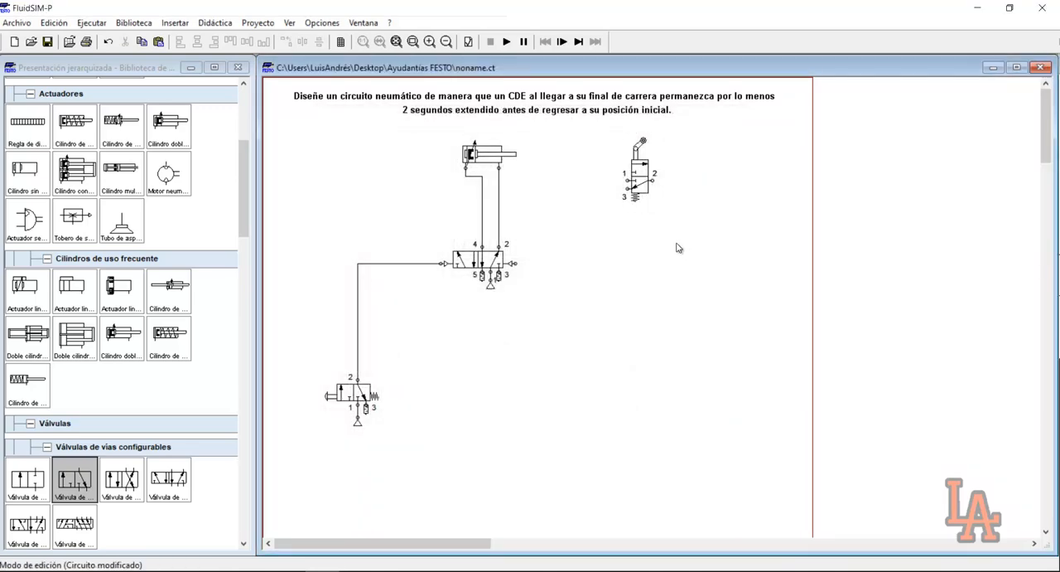
Attach a copy of the air supply to the roller valve's port 1 and fit a silencer on its port 3
{"action": "left_click", "coordinate": [496, 287]}
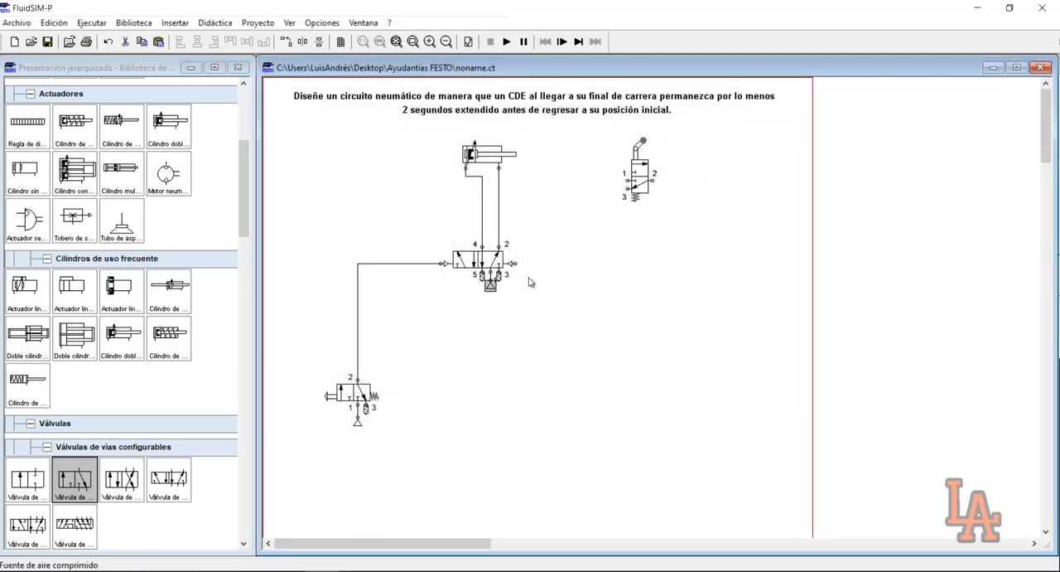
{"action": "key", "text": "ctrl+v"}
{"action": "left_click_drag", "start_coordinate": [673, 335], "coordinate": [609, 179]}
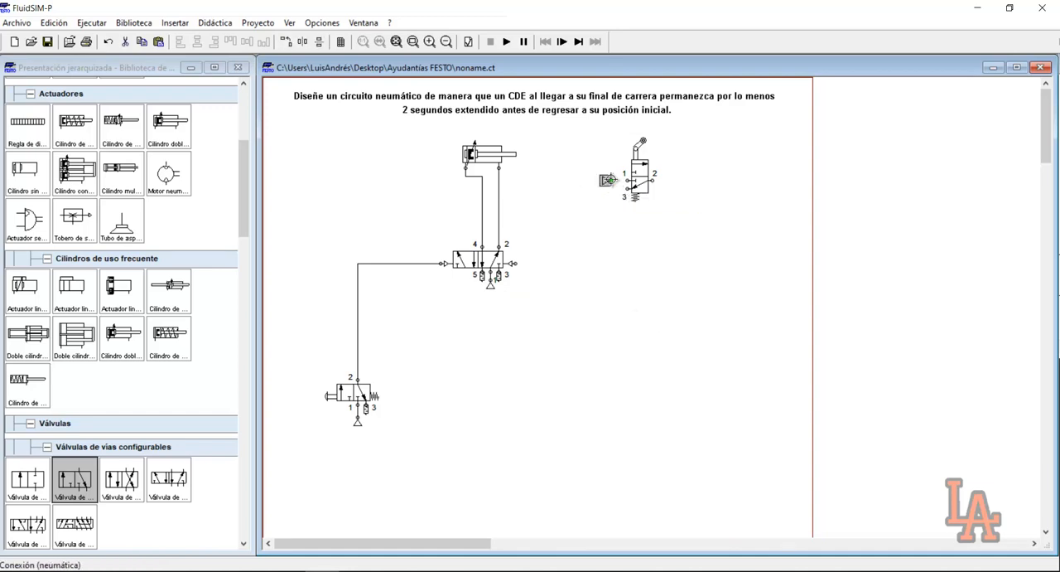
{"action": "double_click", "coordinate": [629, 193]}
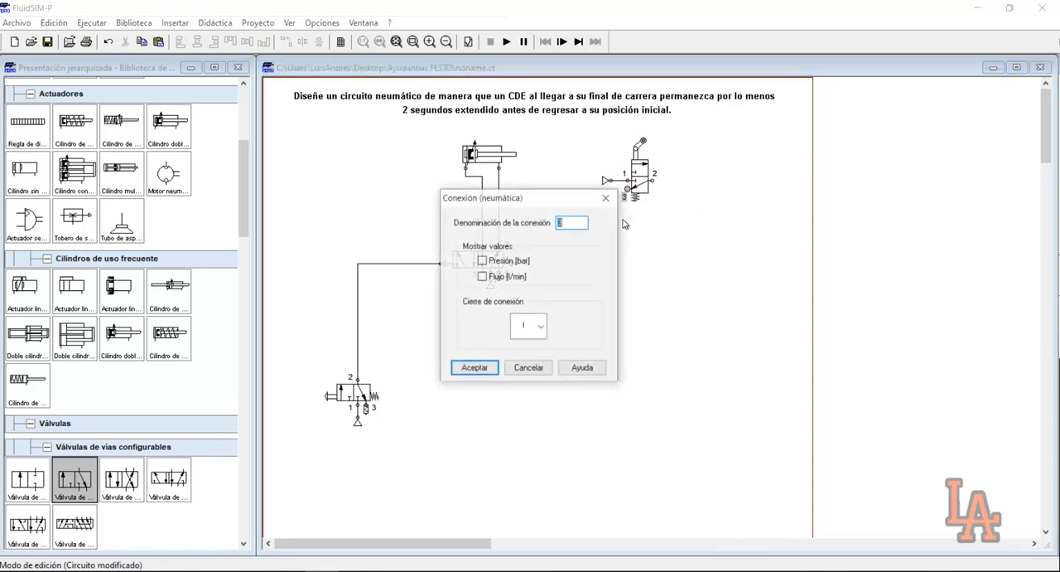
{"action": "left_click", "coordinate": [540, 327]}
{"action": "left_click", "coordinate": [533, 404]}
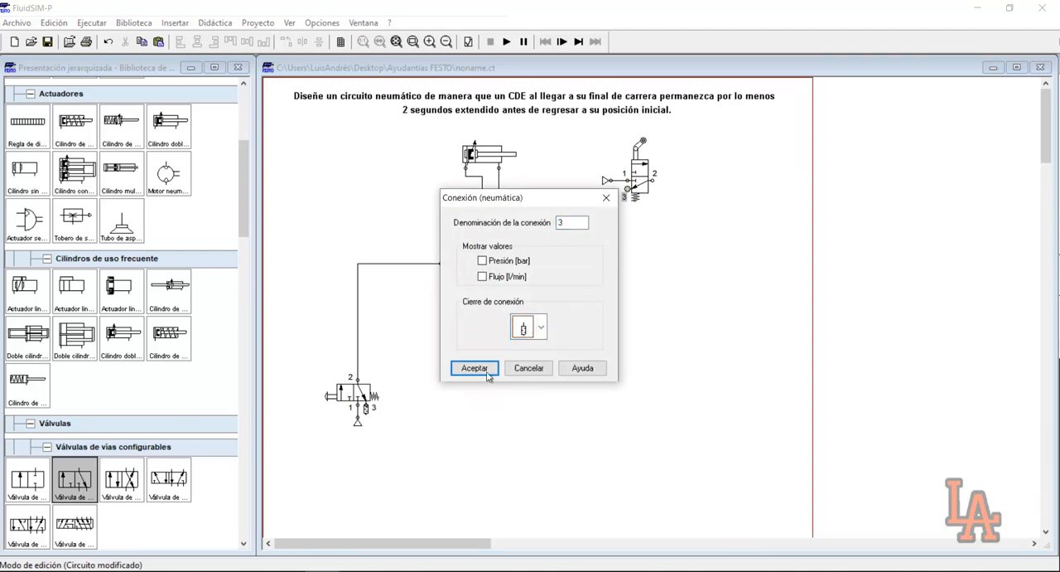
{"action": "left_click", "coordinate": [488, 372]}
Move the roller valve together with its air supply slightly downward
{"action": "left_click_drag", "start_coordinate": [603, 122], "coordinate": [684, 224]}
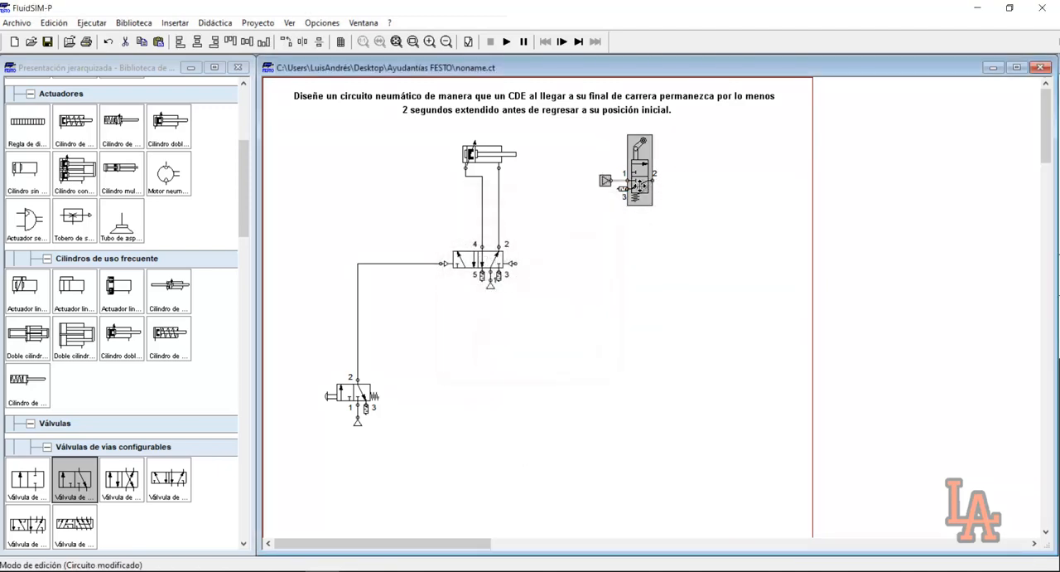
{"action": "left_click_drag", "start_coordinate": [640, 187], "coordinate": [643, 206]}
{"action": "left_click", "coordinate": [672, 203]}
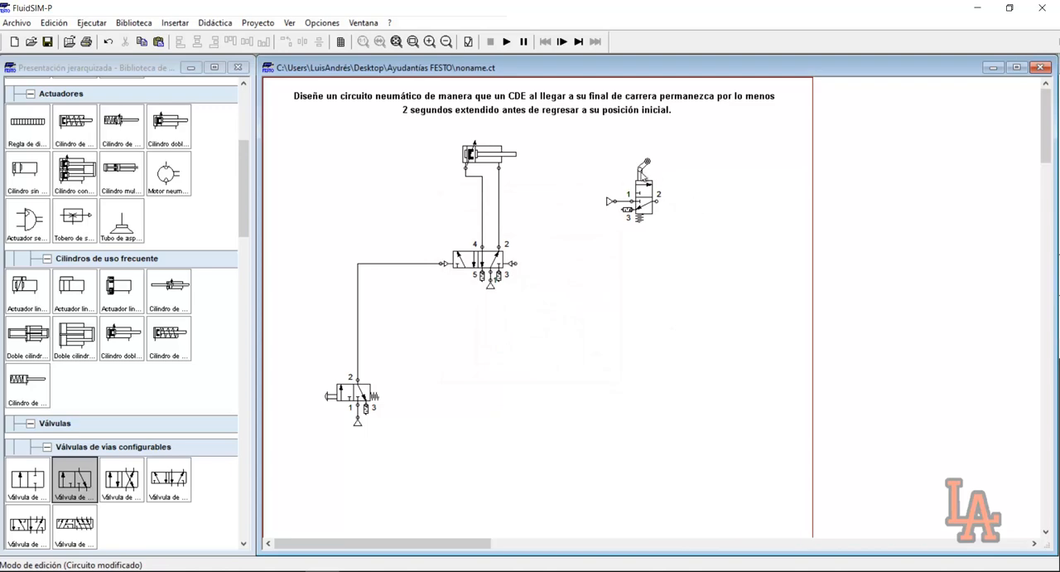
{"action": "left_click_drag", "start_coordinate": [592, 151], "coordinate": [666, 236]}
Add actuating label A to the cylinder, with start and end positions both at 100 mm
{"action": "left_click_drag", "start_coordinate": [445, 145], "coordinate": [498, 166]}
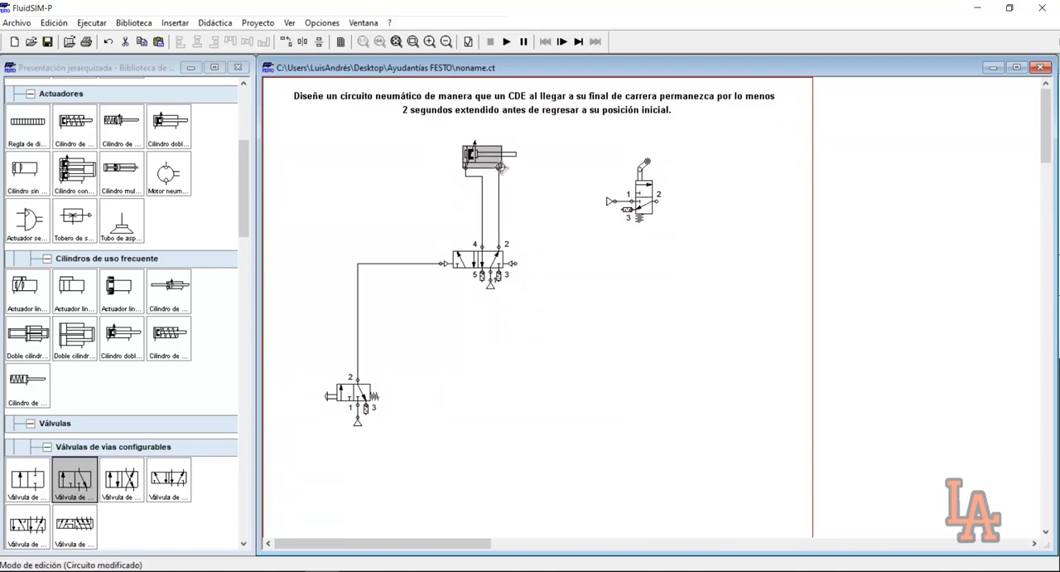
{"action": "double_click", "coordinate": [501, 167]}
{"action": "left_click", "coordinate": [619, 154]}
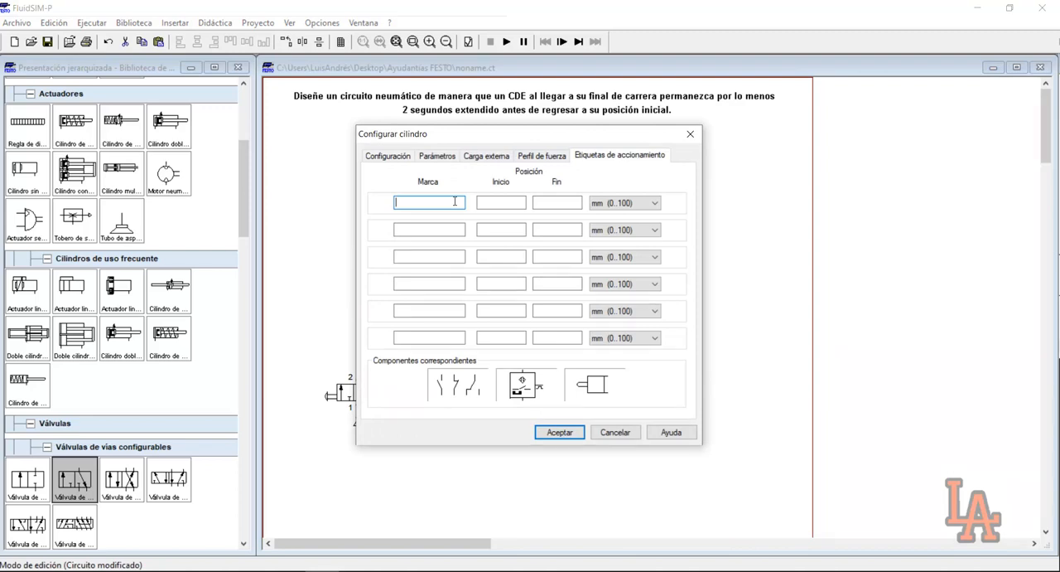
{"action": "key", "text": "Tab"}
{"action": "type", "text": "0"}
{"action": "key", "text": "Tab"}
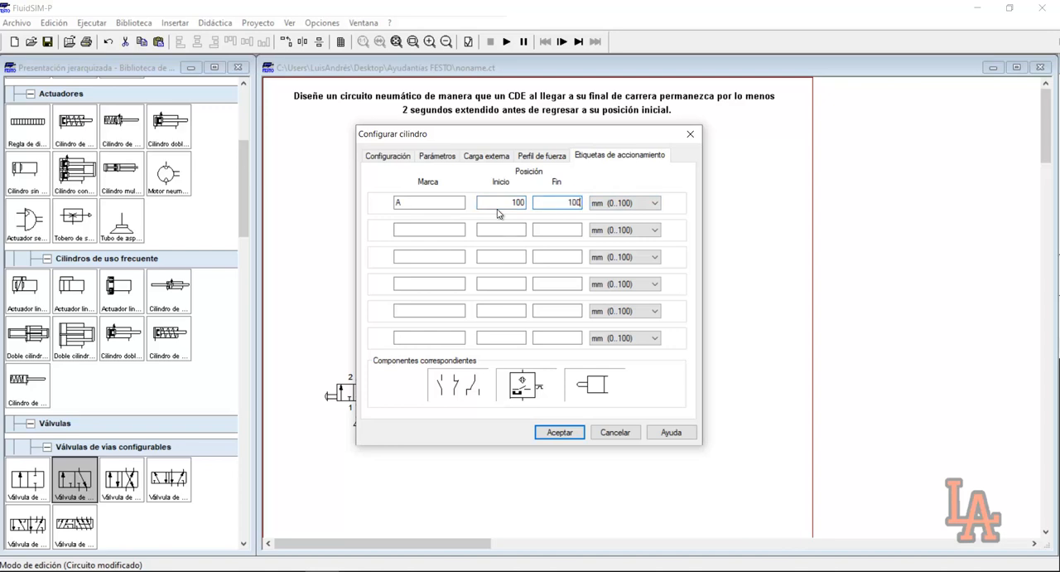
{"action": "key", "text": "Return"}
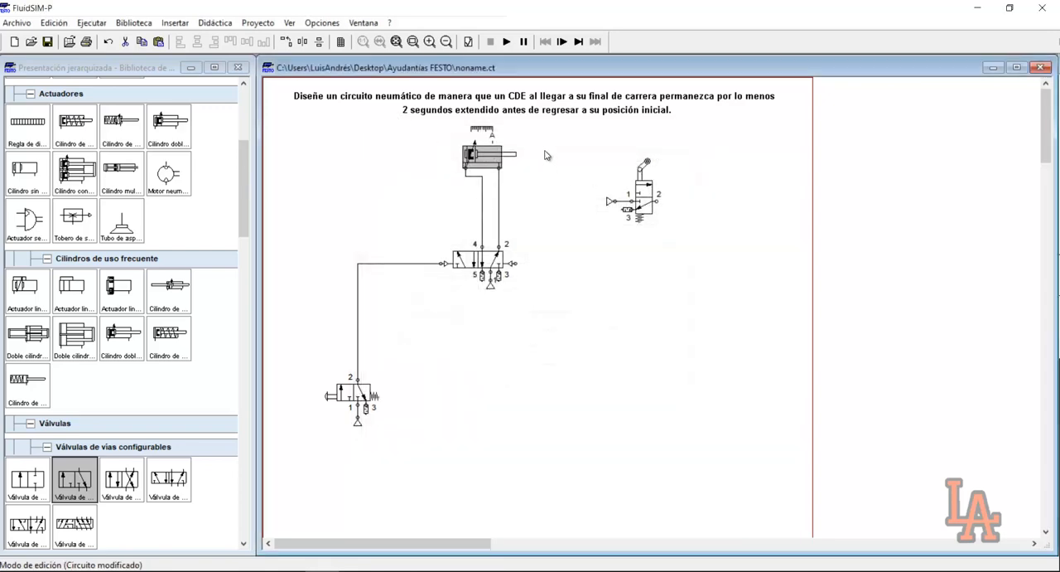
Assign label A to the roller lever and connect the roller valve's port 2 to the 5/2 valve's right pilot port
{"action": "double_click", "coordinate": [647, 162]}
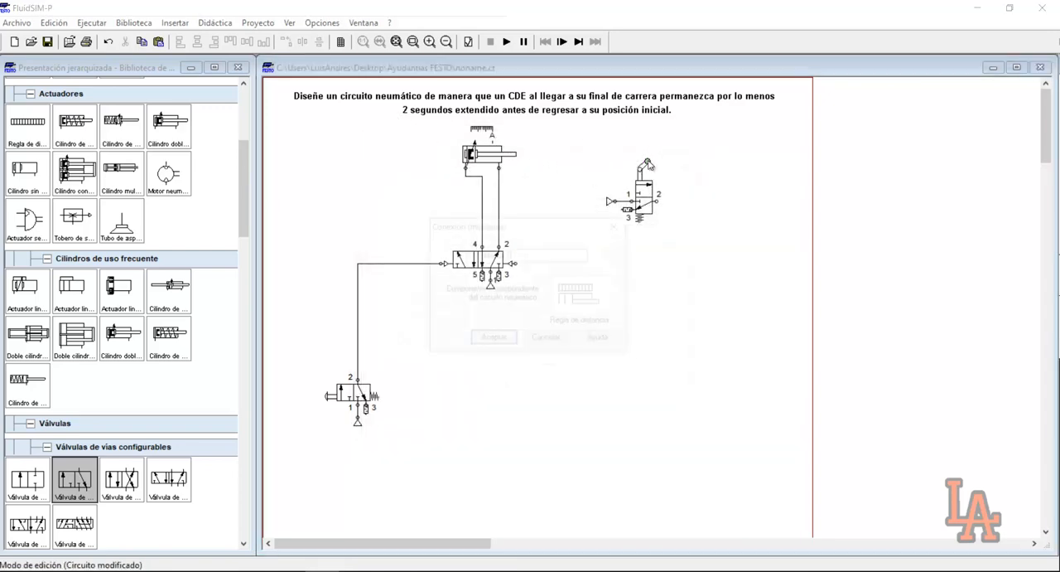
{"action": "left_click", "coordinate": [493, 341]}
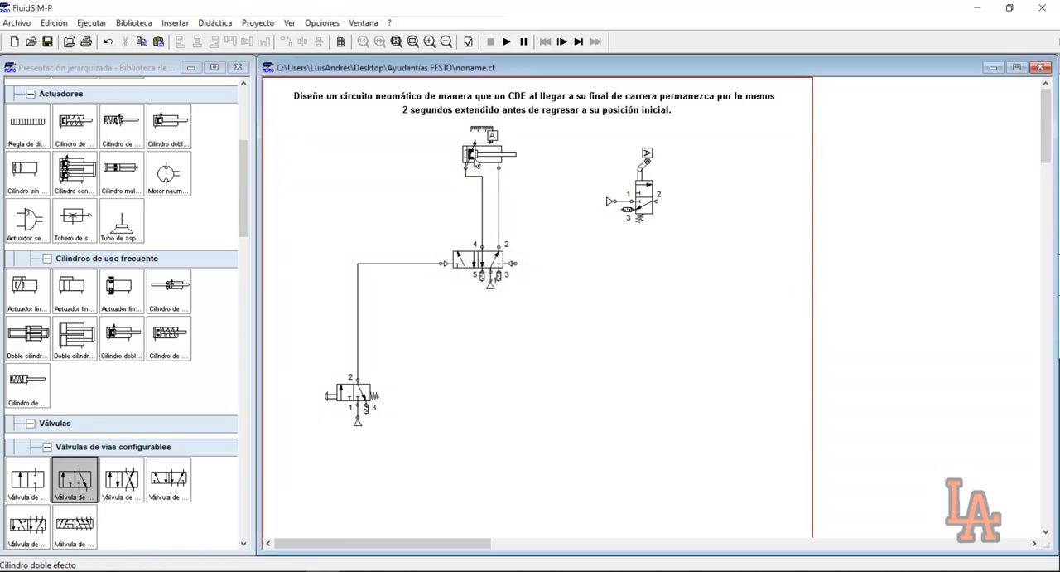
{"action": "mouse_move", "coordinate": [474, 158]}
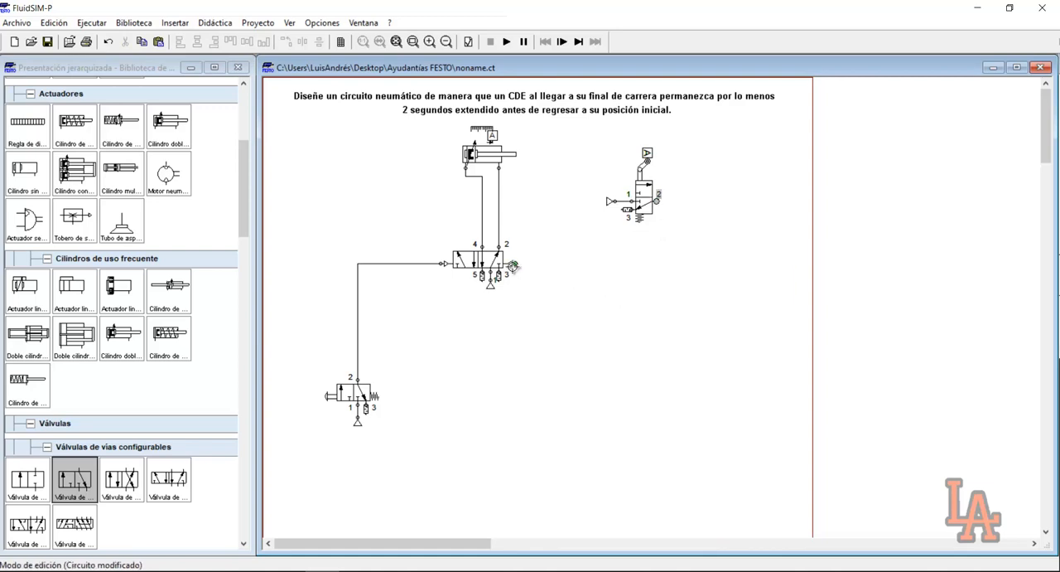
{"action": "left_click_drag", "start_coordinate": [659, 201], "coordinate": [514, 265]}
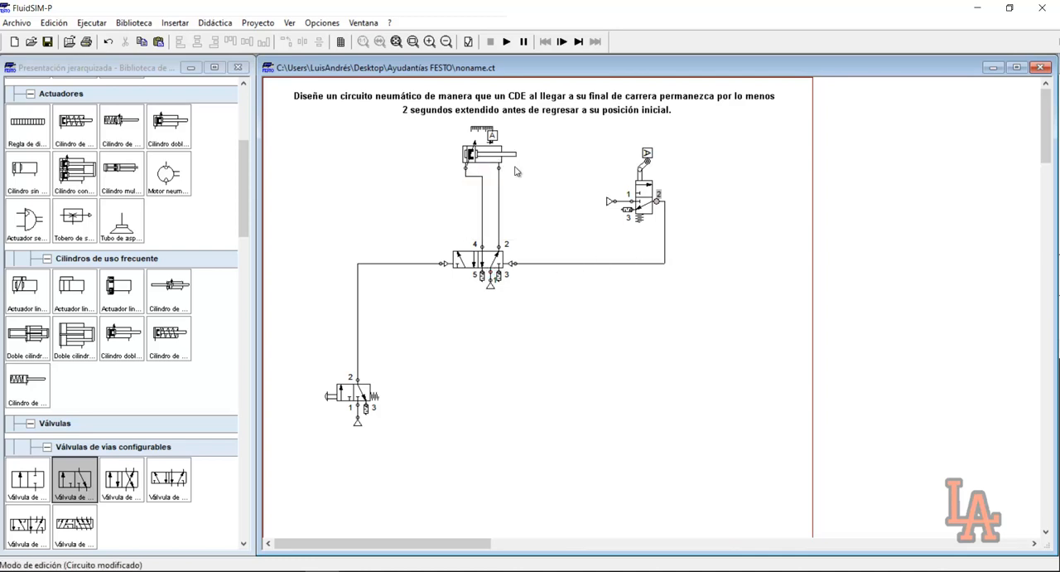
{"action": "mouse_move", "coordinate": [437, 251]}
{"action": "left_mouse_down"}
{"action": "mouse_move", "coordinate": [523, 308]}
{"action": "mouse_move", "coordinate": [528, 279]}
{"action": "left_mouse_up"}
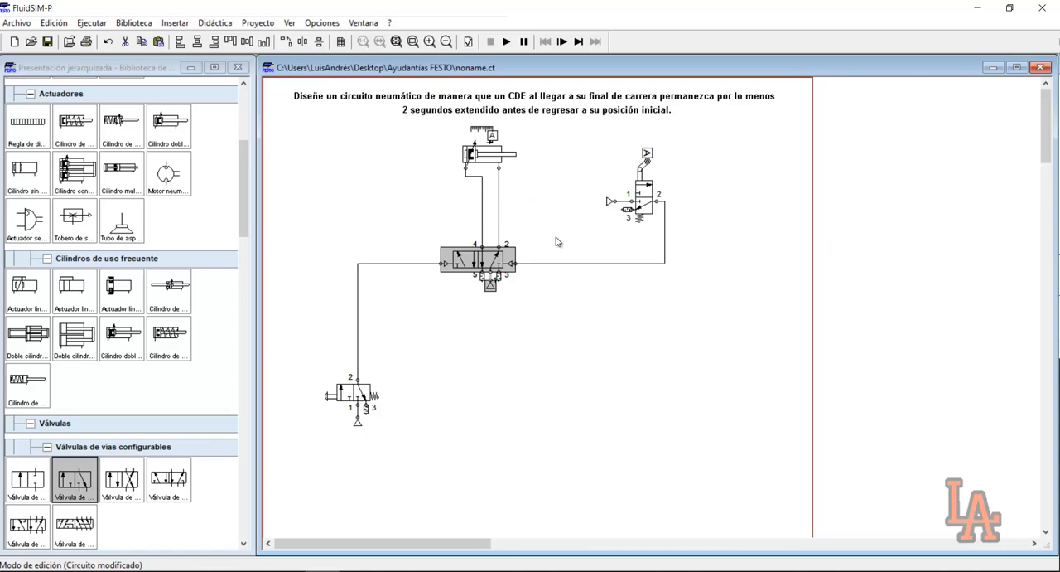
Delete the line from the roller valve to the 5/2 valve's pilot and place a normally closed deceleration valve beside the roller valve
{"action": "left_click", "coordinate": [580, 264]}
{"action": "key", "text": "Delete"}
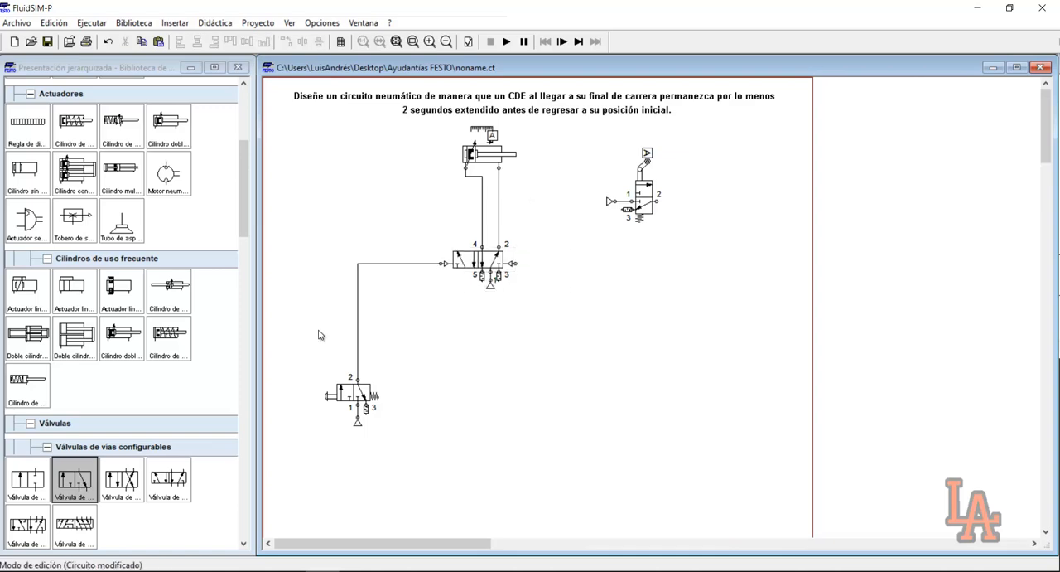
{"action": "left_click_drag", "start_coordinate": [242, 202], "coordinate": [257, 435]}
{"action": "left_click_drag", "start_coordinate": [93, 454], "coordinate": [763, 176]}
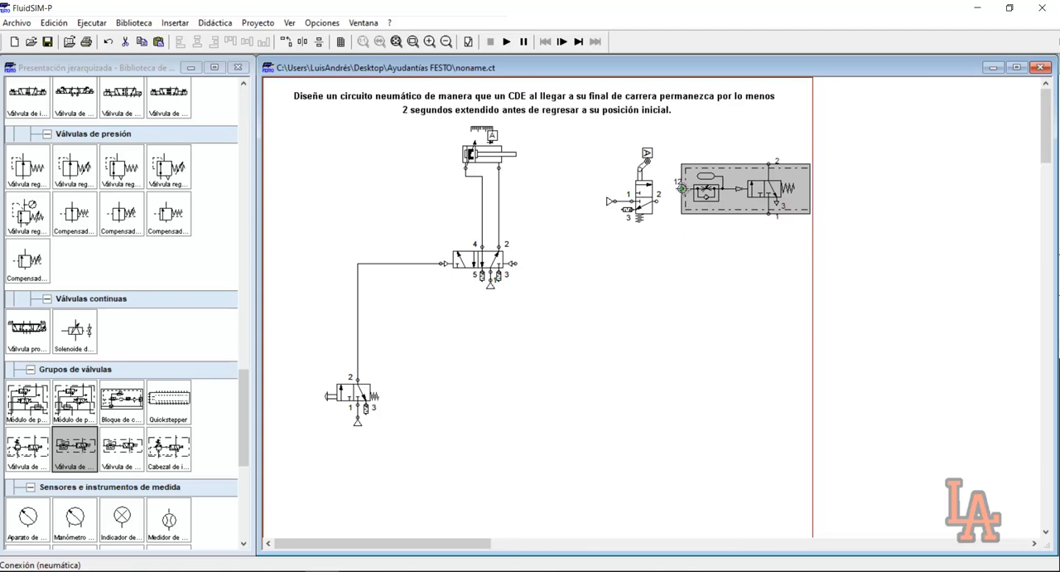
Review the deceleration valve's opening degree, accumulator volume and nominal flow settings
{"action": "mouse_move", "coordinate": [711, 187]}
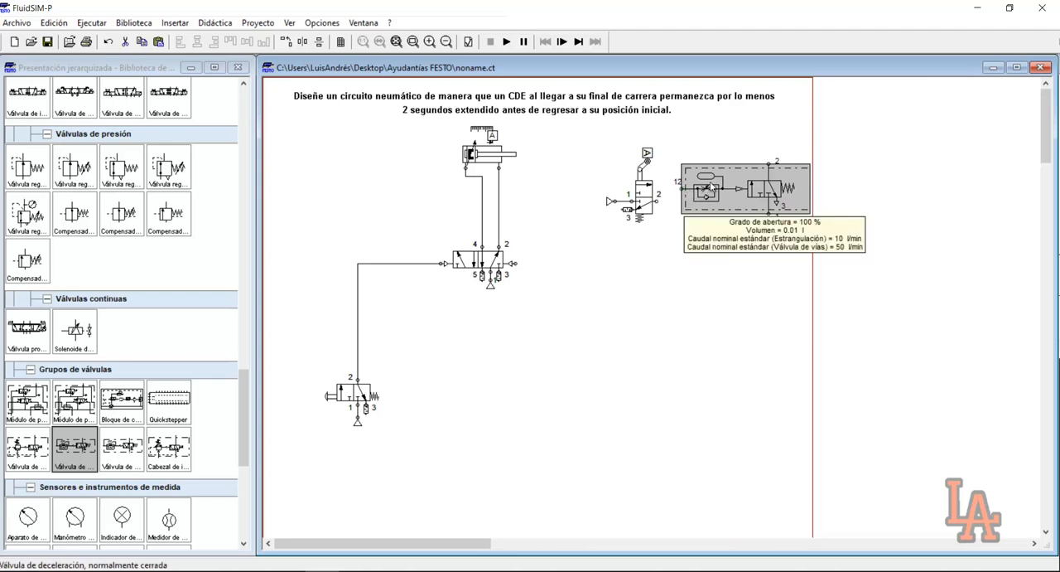
{"action": "double_click", "coordinate": [710, 187]}
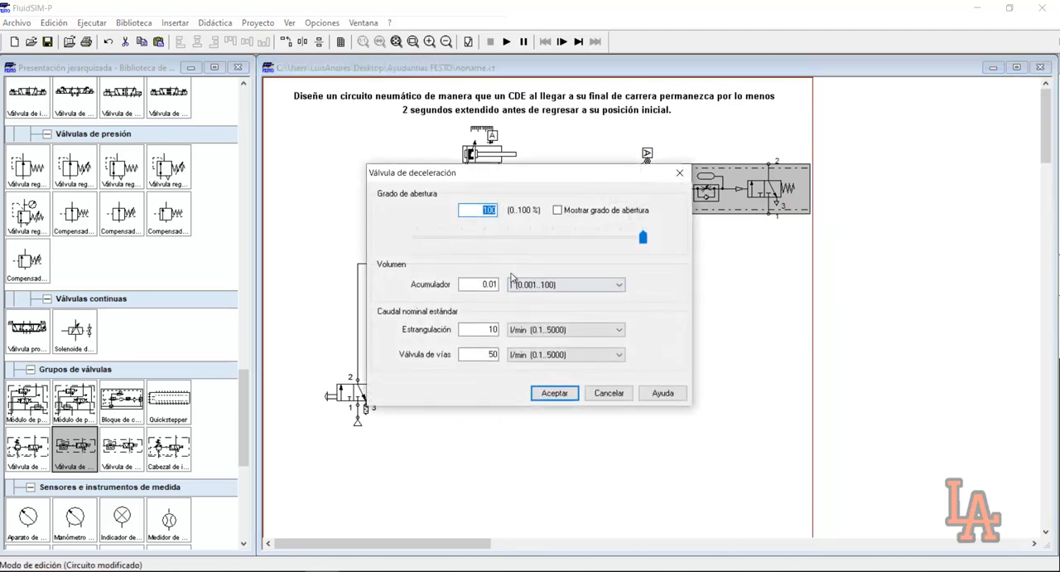
{"action": "left_click_drag", "start_coordinate": [475, 284], "coordinate": [508, 280]}
{"action": "double_click", "coordinate": [490, 211]}
{"action": "left_click", "coordinate": [554, 392]}
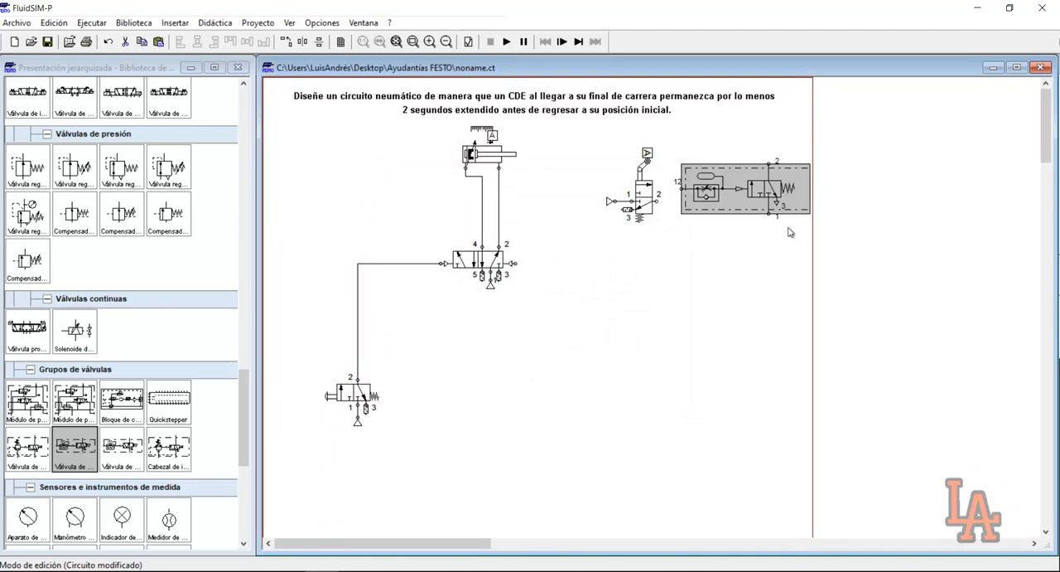
{"action": "mouse_move", "coordinate": [770, 178]}
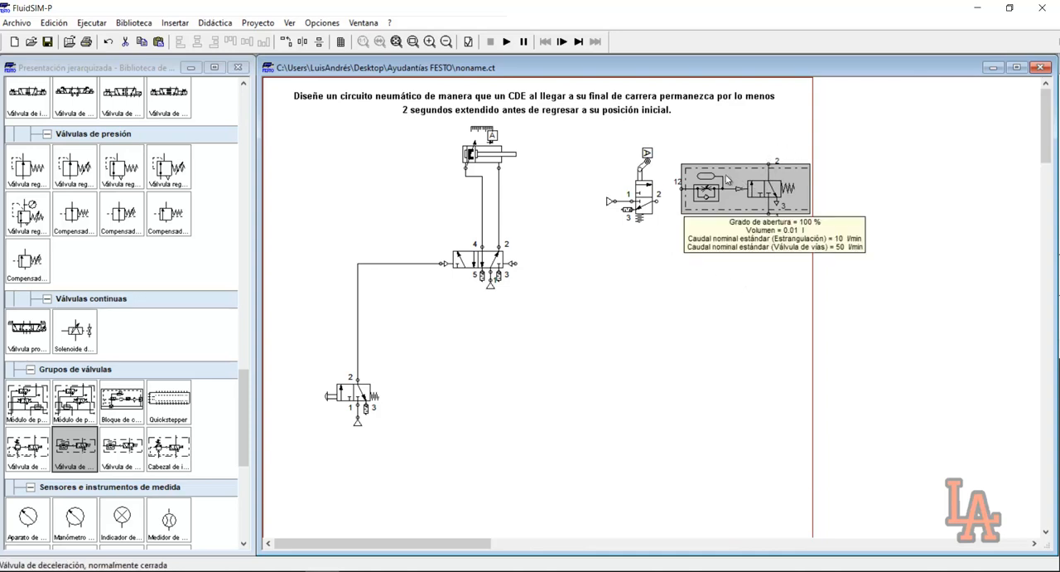
Shift the roller and deceleration valves toward the cylinder and attach a copy of the air supply to the deceleration valve's port 1
{"action": "left_click_drag", "start_coordinate": [599, 136], "coordinate": [713, 201]}
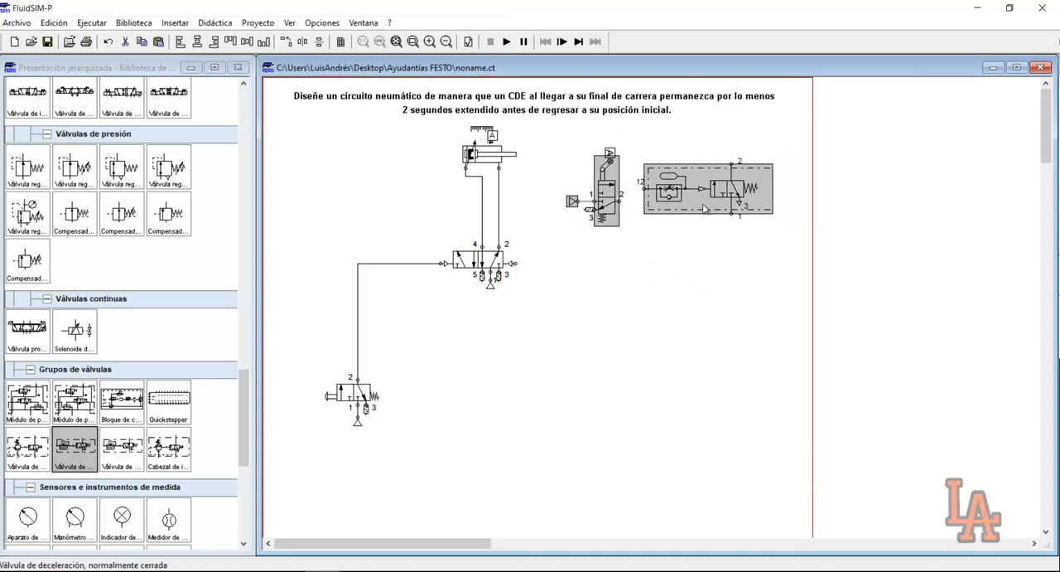
{"action": "left_click", "coordinate": [354, 435]}
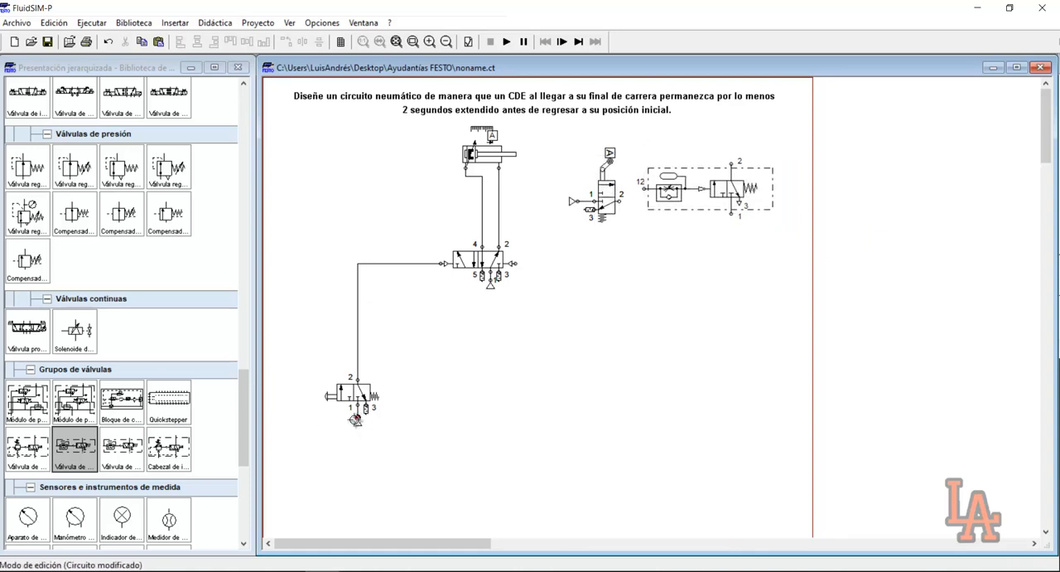
{"action": "left_click", "coordinate": [358, 421]}
{"action": "key", "text": "ctrl+c"}
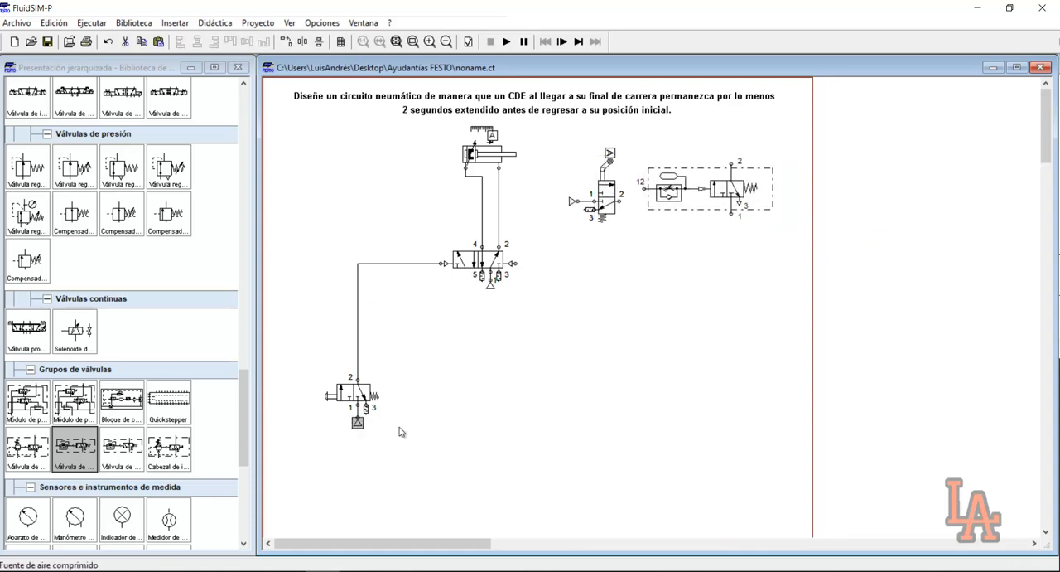
{"action": "key", "text": "ctrl+v"}
{"action": "left_click_drag", "start_coordinate": [675, 338], "coordinate": [731, 234]}
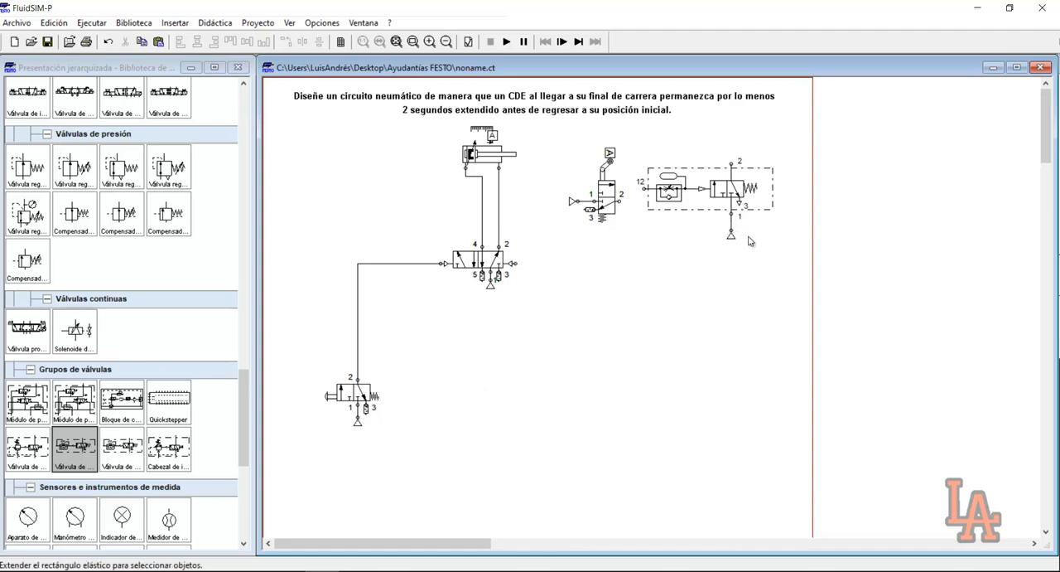
Connect the roller valve's port 2 to the deceleration valve's port 12 and align both valves so the line runs straight
{"action": "left_click_drag", "start_coordinate": [565, 143], "coordinate": [634, 226]}
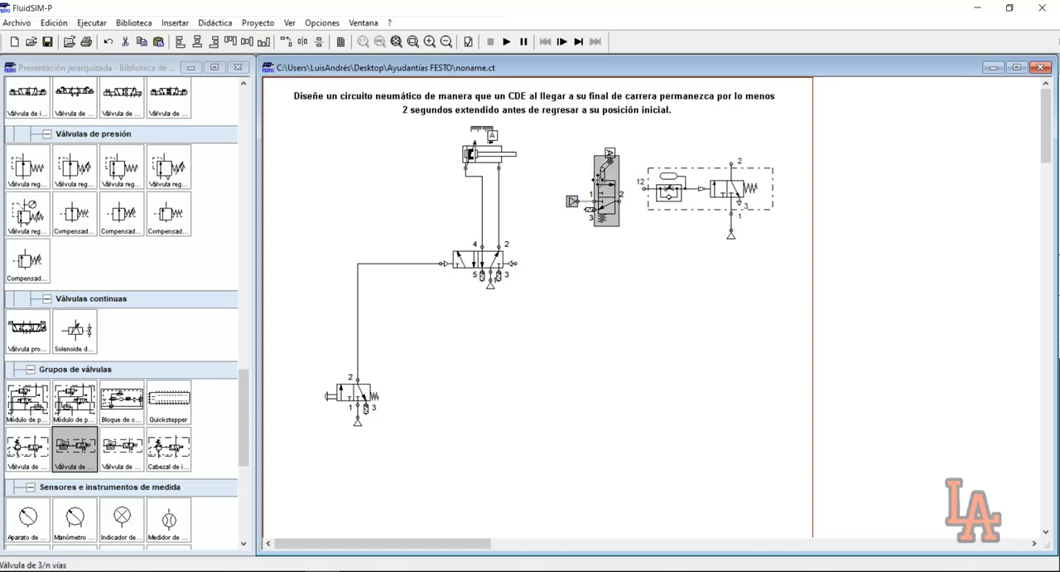
{"action": "left_click_drag", "start_coordinate": [592, 199], "coordinate": [574, 191]}
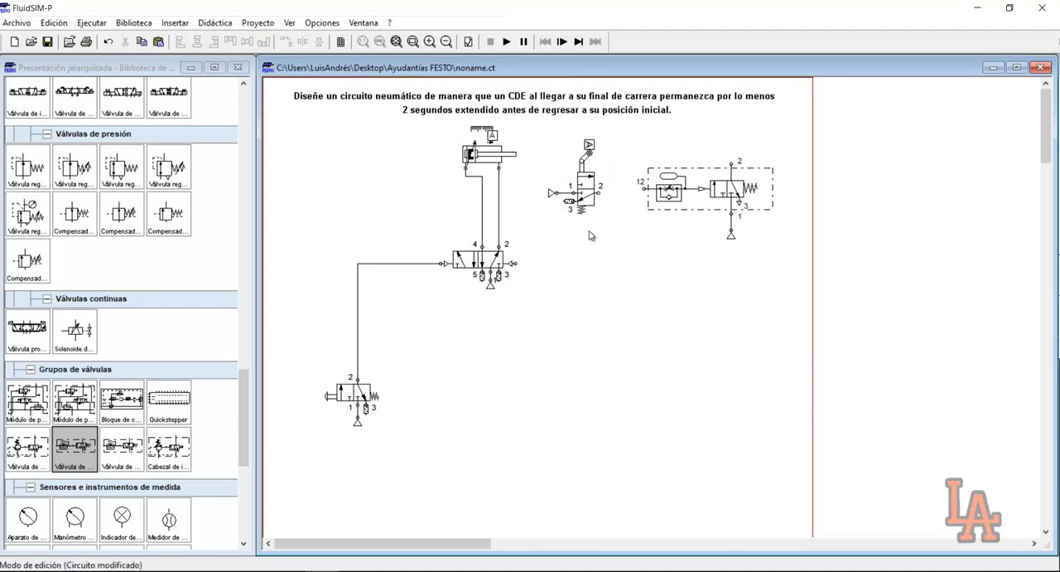
{"action": "left_click_drag", "start_coordinate": [619, 194], "coordinate": [648, 189]}
{"action": "left_click", "coordinate": [714, 199]}
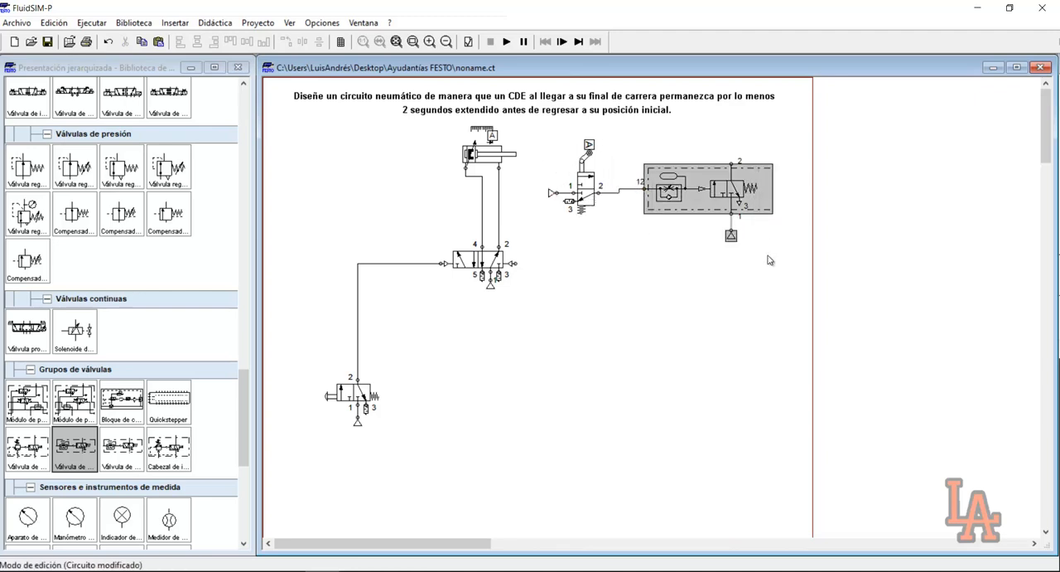
{"action": "left_click_drag", "start_coordinate": [732, 199], "coordinate": [731, 200]}
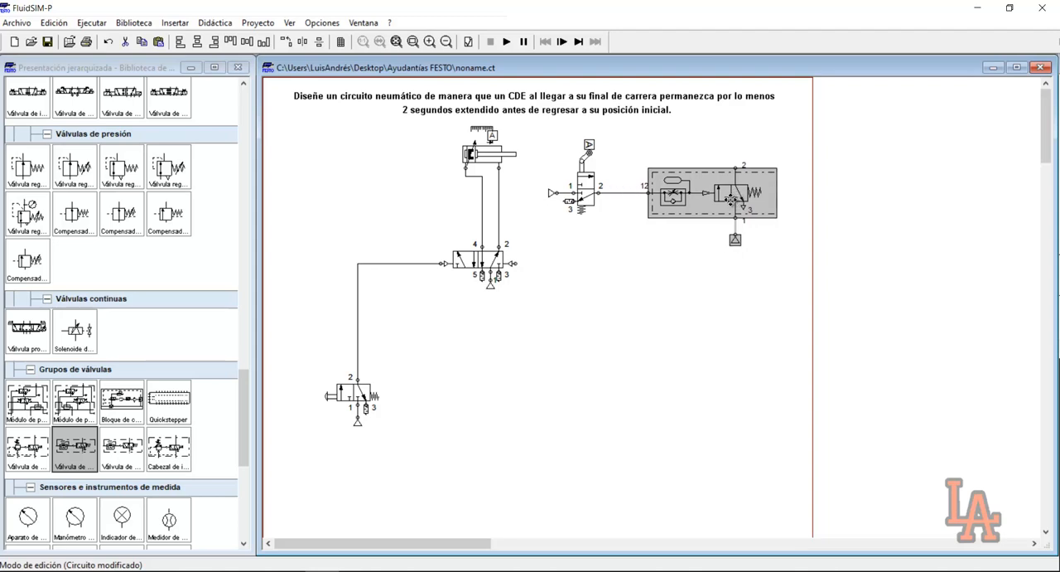
{"action": "left_click", "coordinate": [728, 283]}
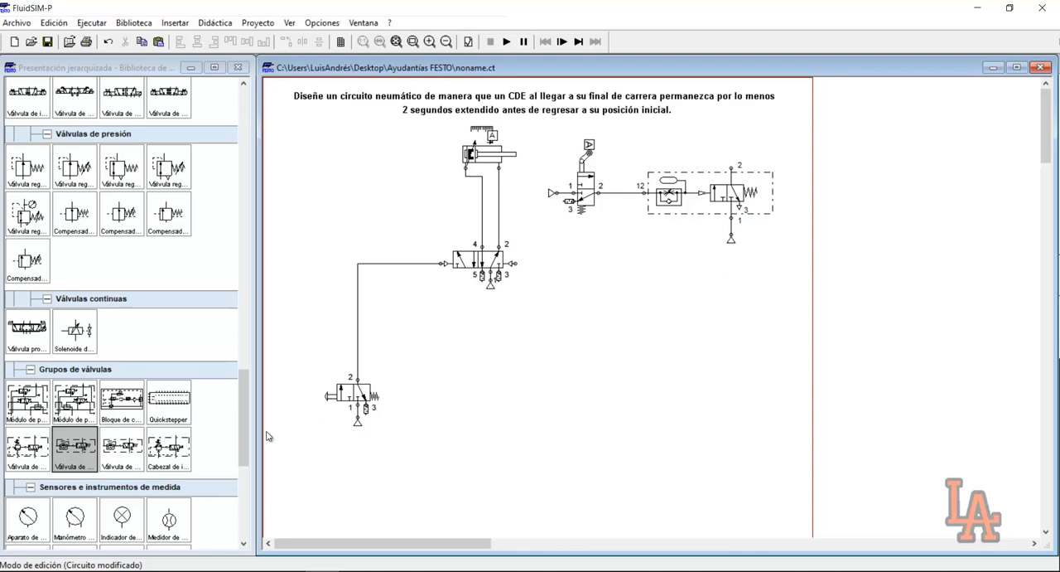
Insert a state diagram below the circuit and assign the double-acting cylinder's displacement and velocity to it
{"action": "left_click_drag", "start_coordinate": [240, 418], "coordinate": [240, 489]}
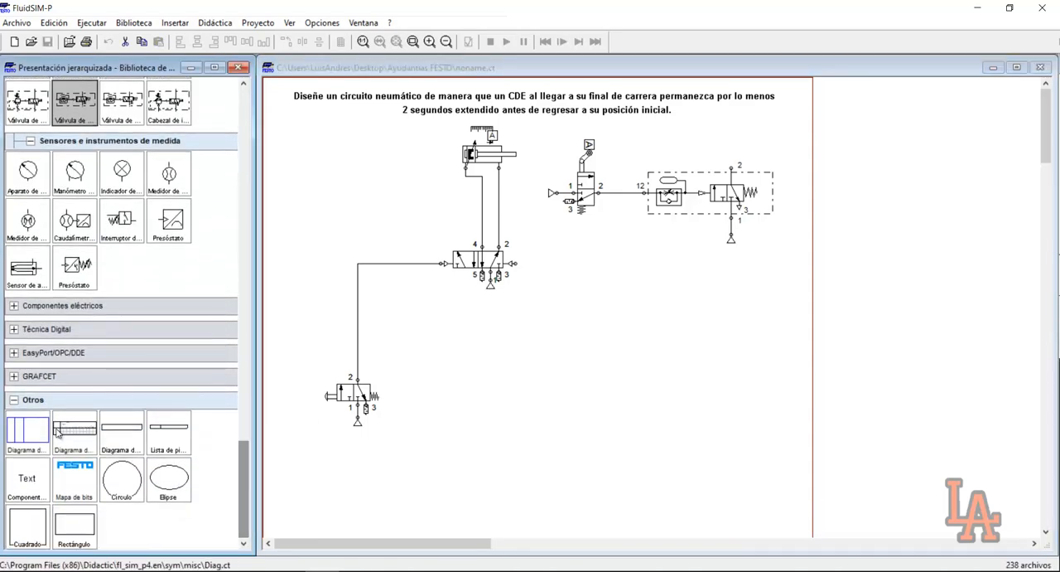
{"action": "left_click_drag", "start_coordinate": [37, 432], "coordinate": [660, 419]}
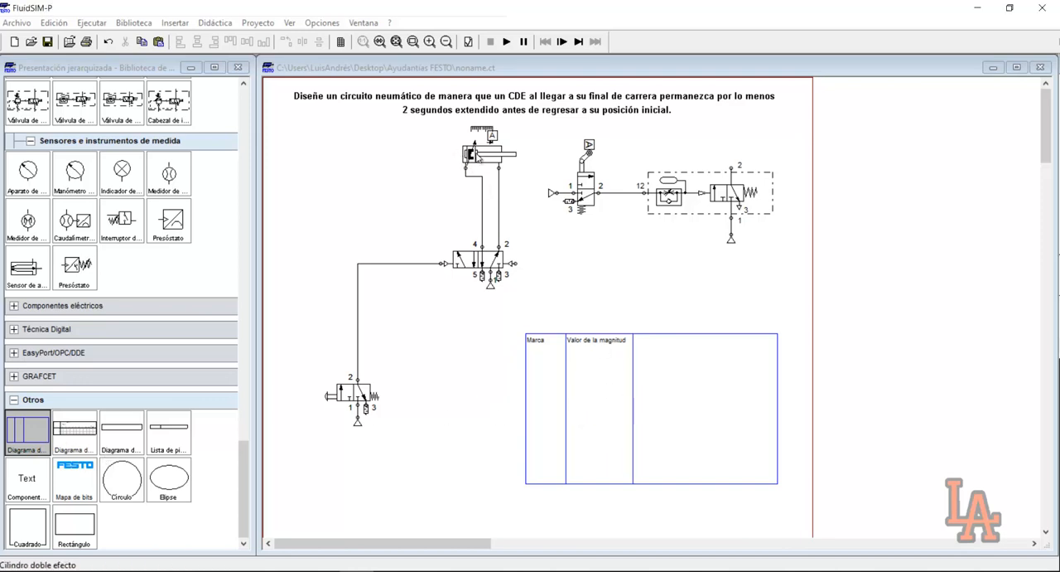
{"action": "mouse_move", "coordinate": [478, 159]}
{"action": "left_mouse_down"}
{"action": "mouse_move", "coordinate": [514, 207]}
{"action": "mouse_move", "coordinate": [555, 365]}
{"action": "left_mouse_up"}
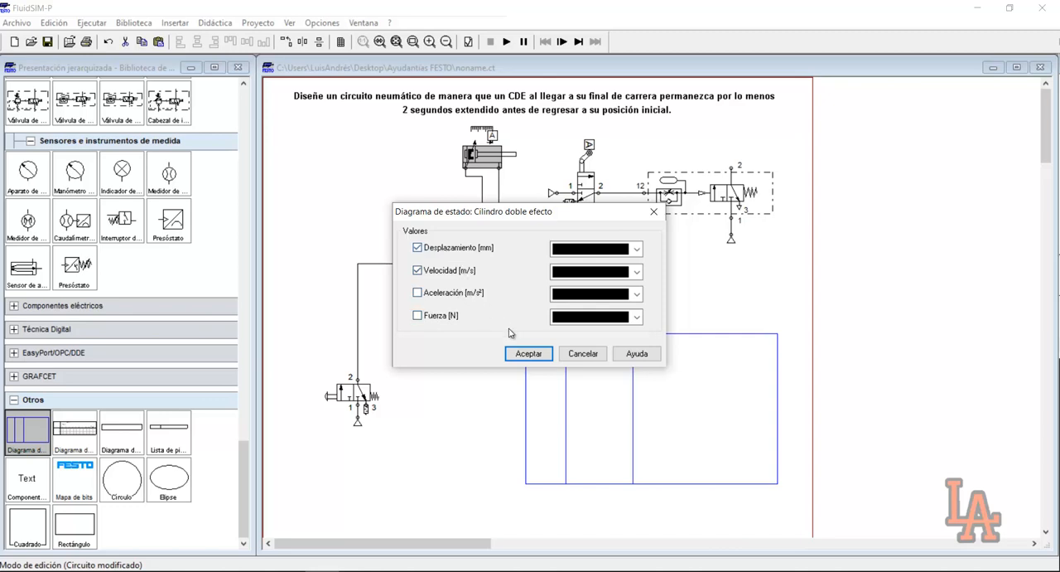
{"action": "left_click", "coordinate": [527, 353]}
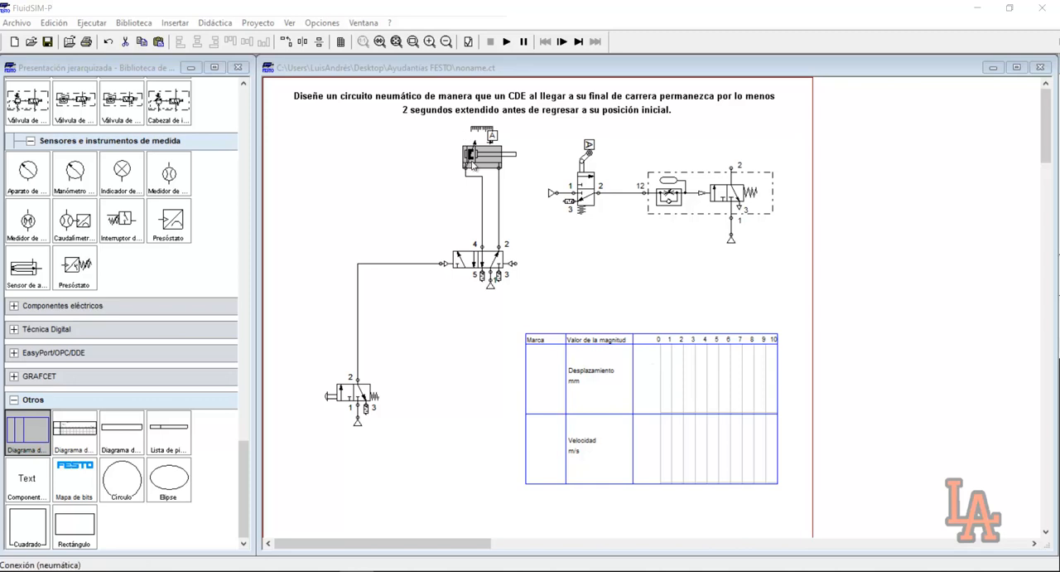
{"action": "mouse_move", "coordinate": [473, 158]}
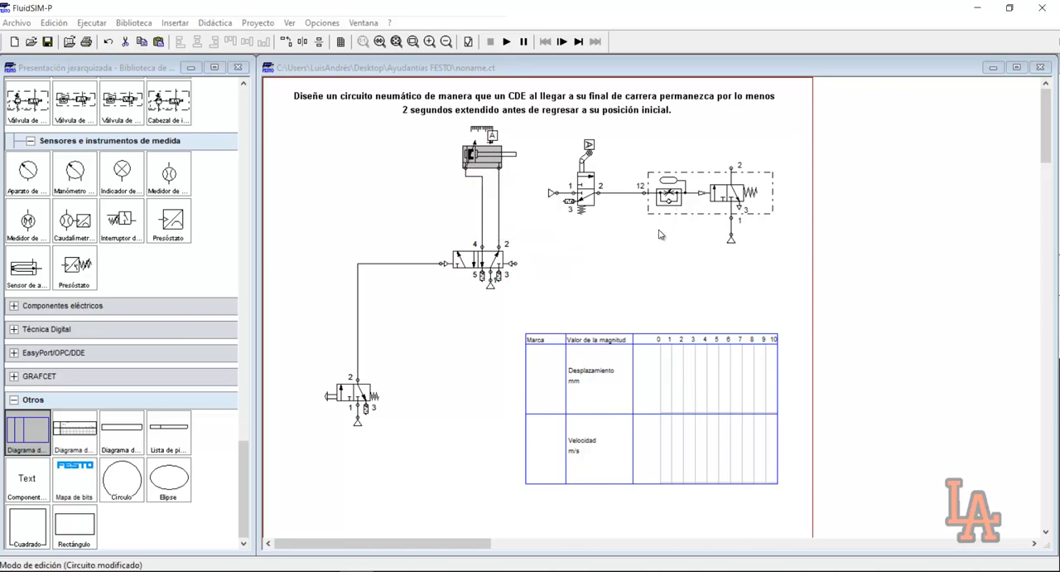
{"action": "left_click", "coordinate": [694, 245]}
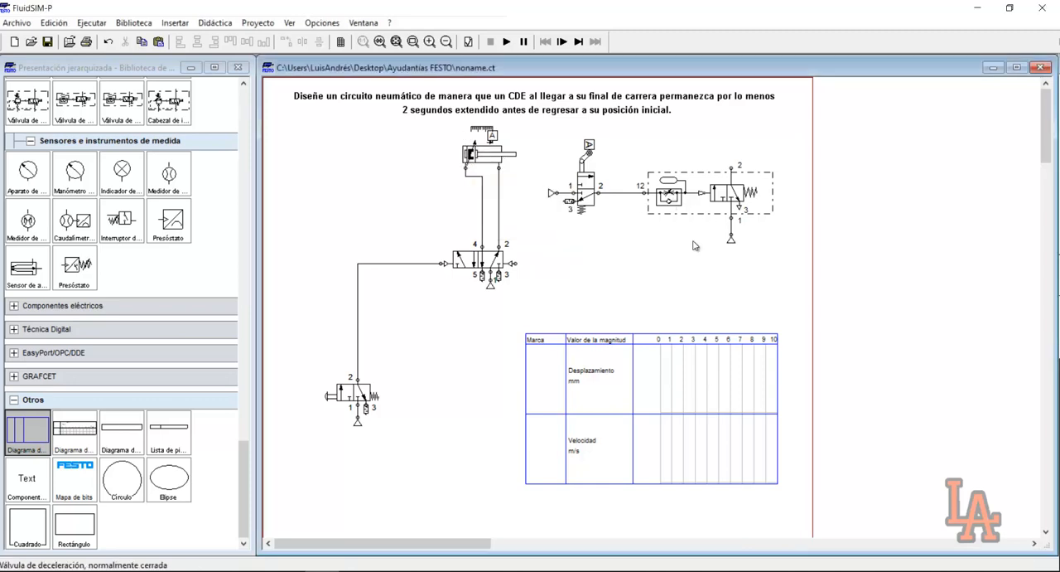
Check the deceleration valve's parameters again and accept them without changes
{"action": "double_click", "coordinate": [704, 201]}
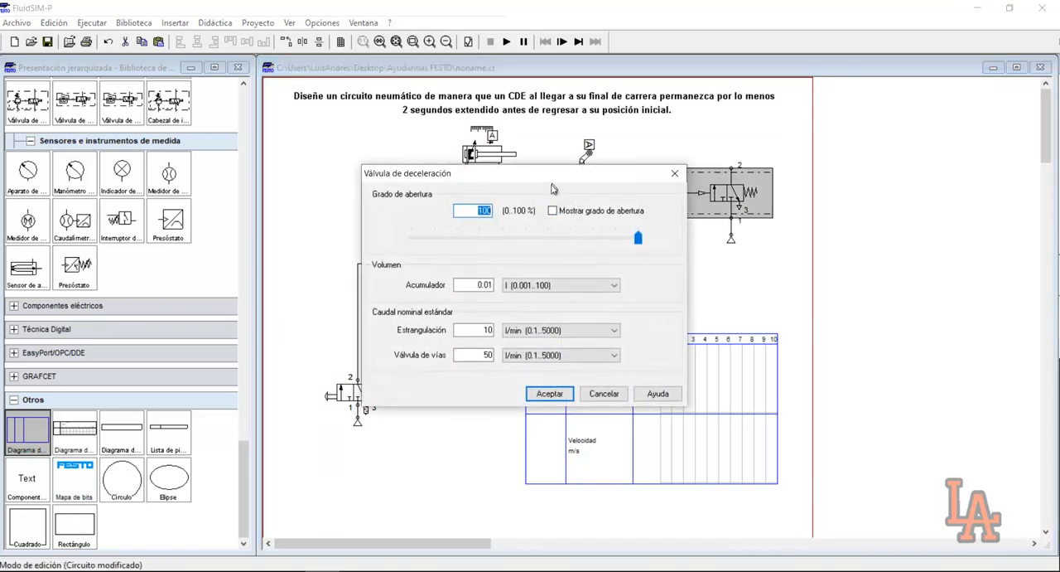
{"action": "left_click_drag", "start_coordinate": [552, 183], "coordinate": [533, 234]}
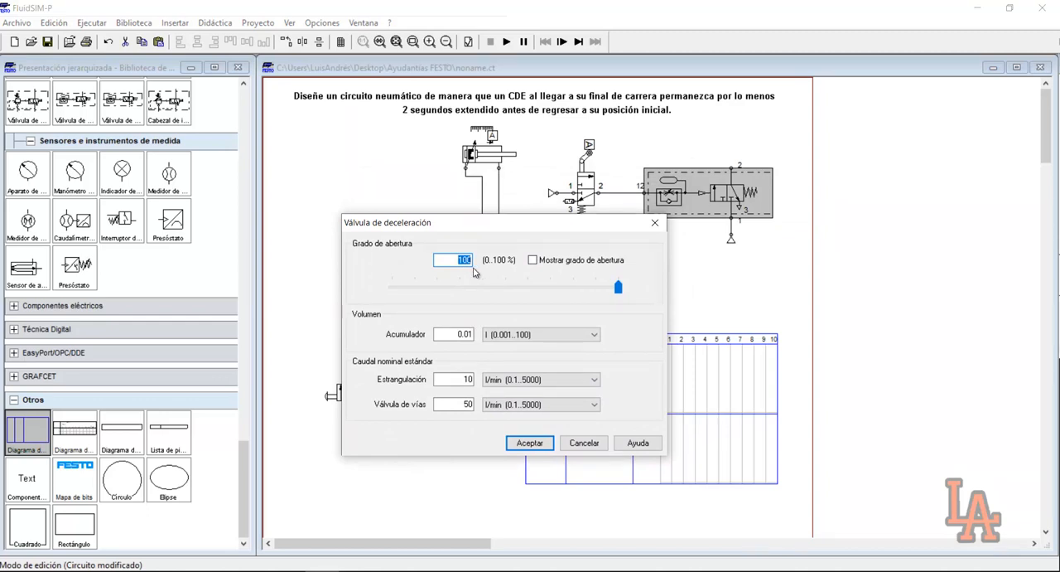
{"action": "left_click", "coordinate": [537, 443]}
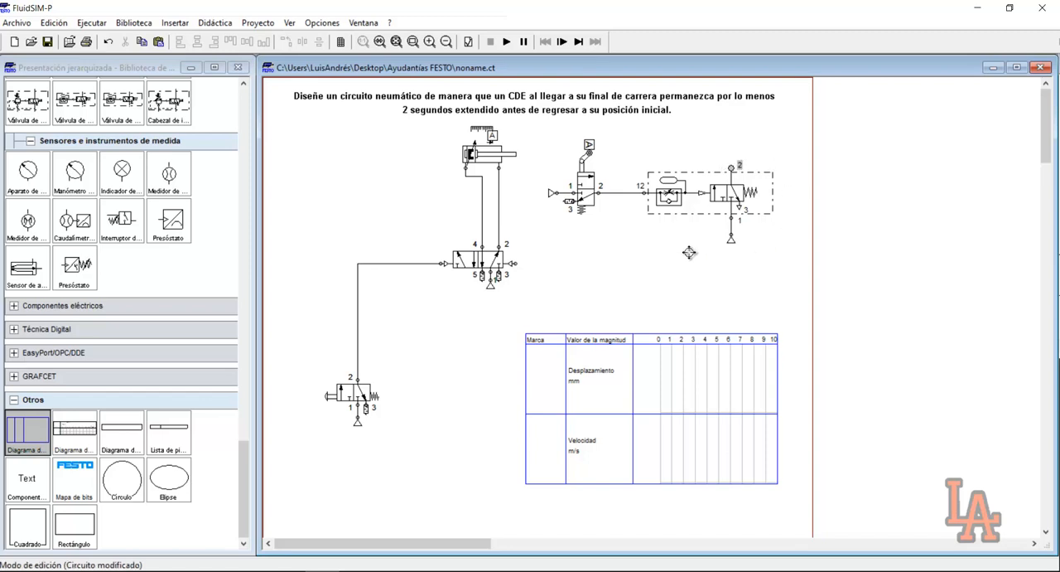
Connect the 5/2 valve's right pilot port to the deceleration valve's port 2, routing the line around the deceleration valve's outer side
{"action": "left_click_drag", "start_coordinate": [514, 264], "coordinate": [730, 168]}
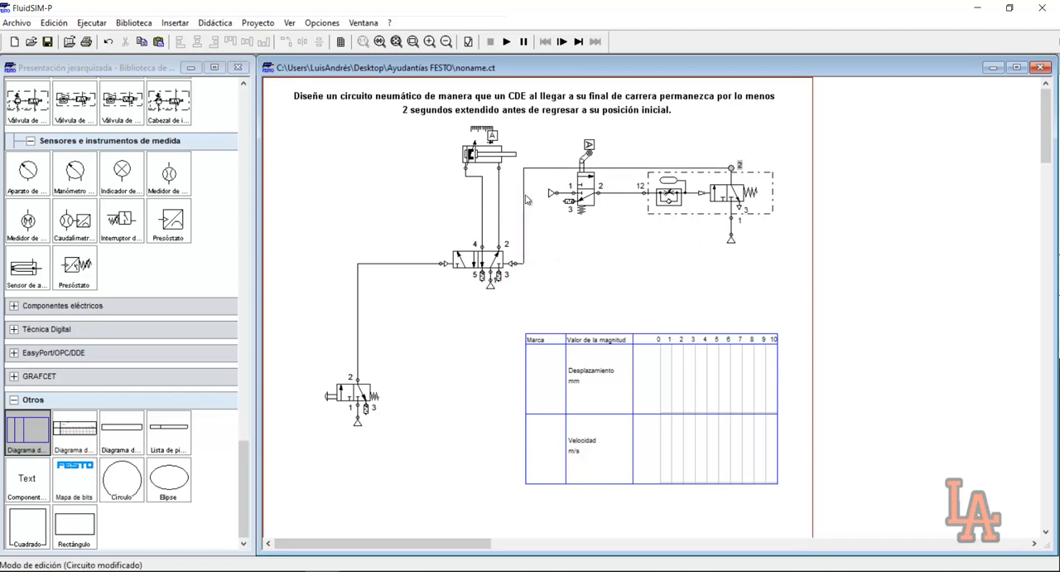
{"action": "left_click_drag", "start_coordinate": [527, 199], "coordinate": [785, 201]}
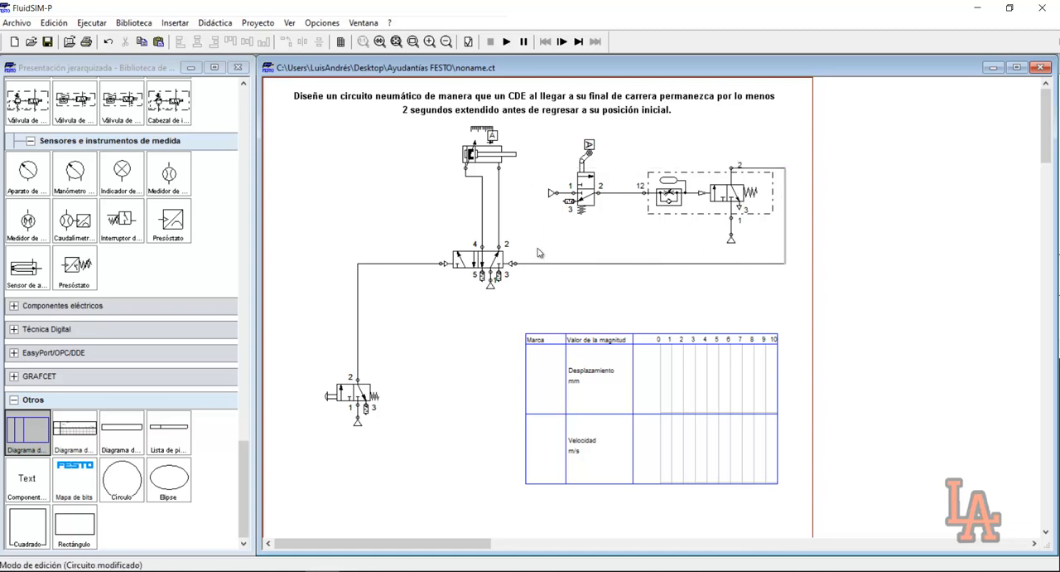
{"action": "left_click_drag", "start_coordinate": [548, 232], "coordinate": [439, 295]}
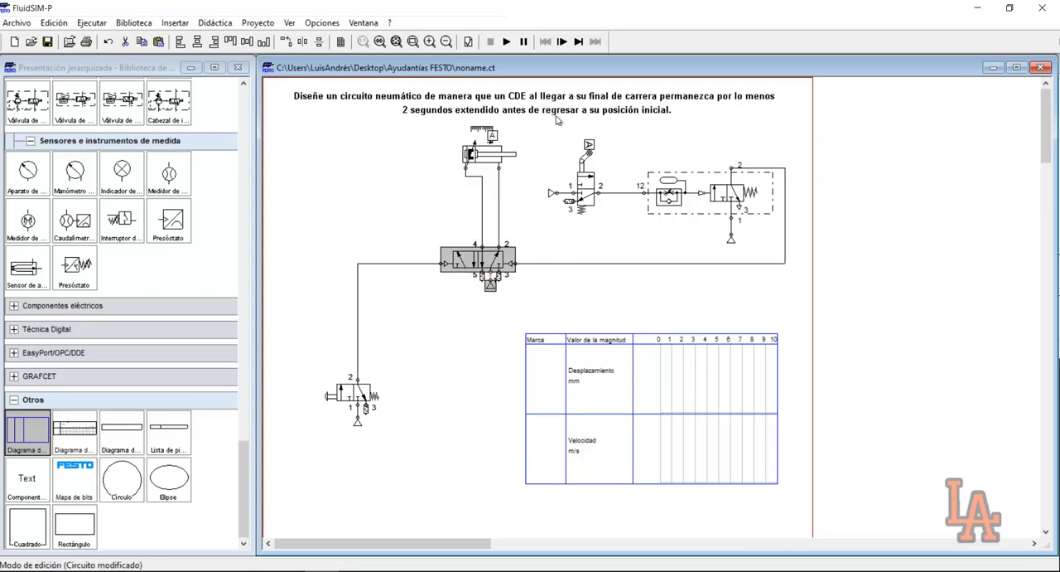
Run the simulation, actuate the pushbutton valve to cycle the cylinder, and pause the run
{"action": "left_click", "coordinate": [508, 43]}
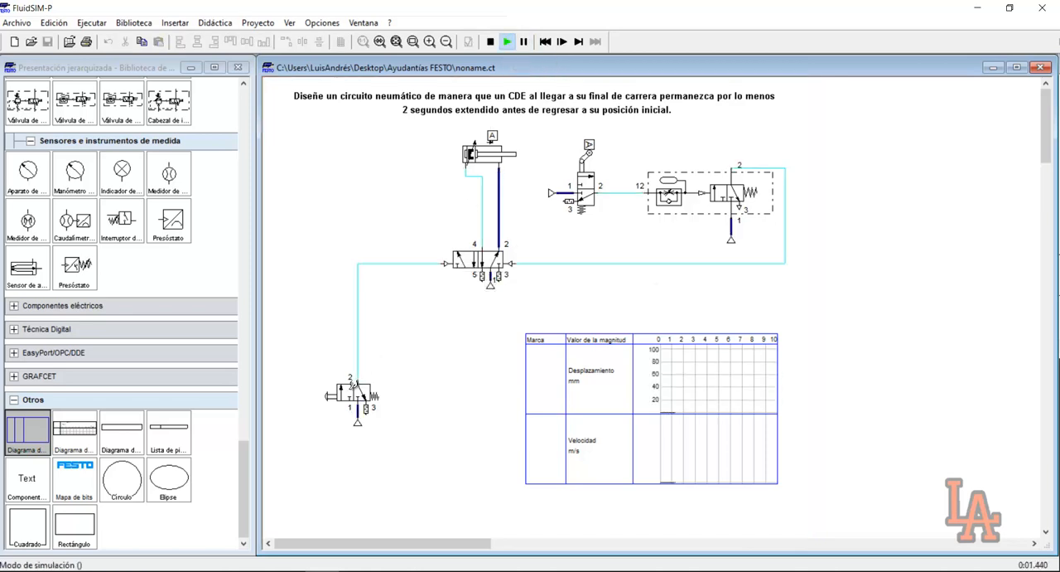
{"action": "left_click", "coordinate": [354, 384]}
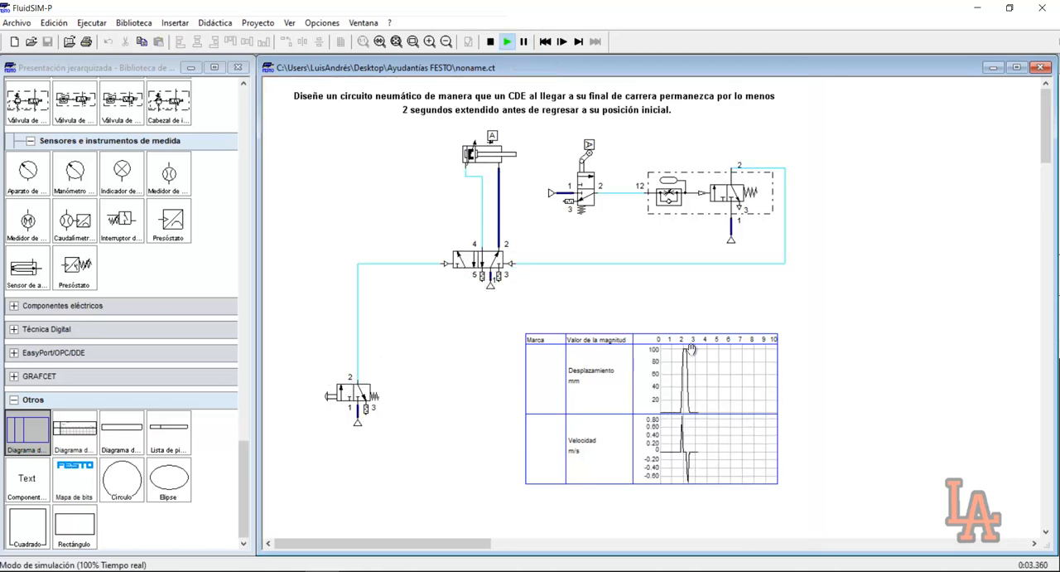
{"action": "left_click", "coordinate": [523, 43]}
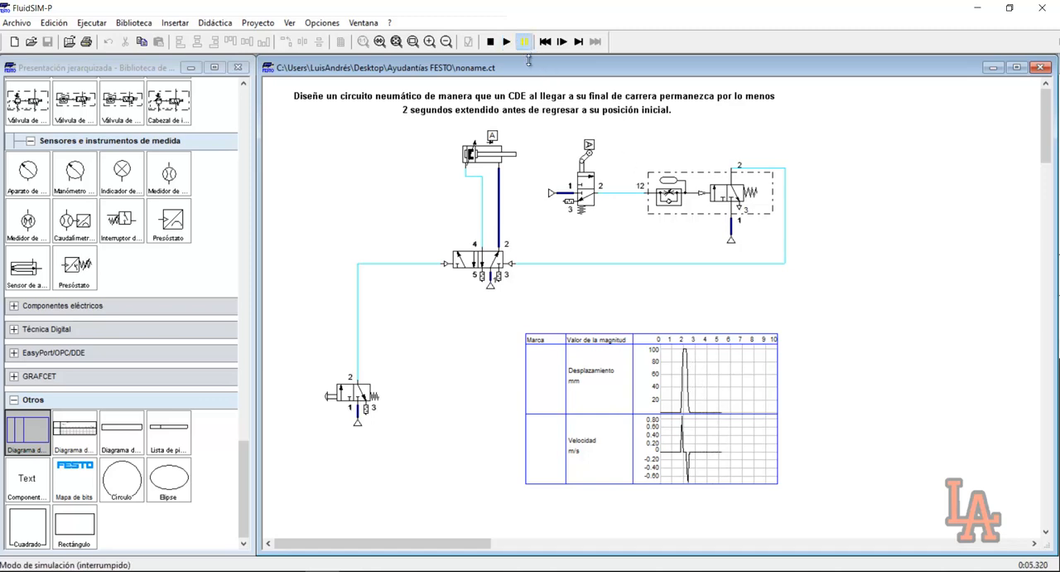
Examine the cylinder's displacement and velocity curves up close in the state diagram and stop the simulation
{"action": "left_click", "coordinate": [412, 41]}
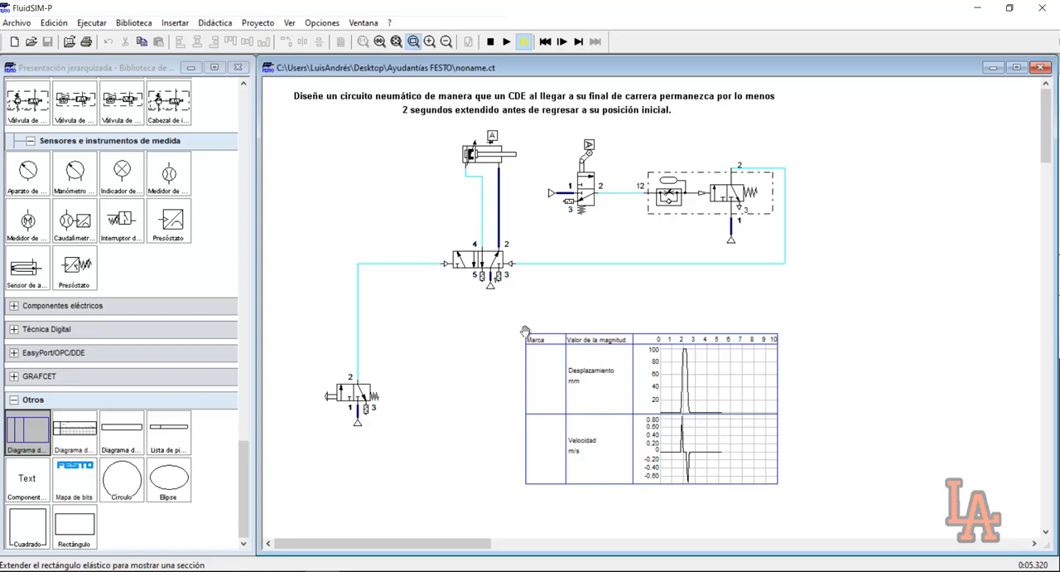
{"action": "left_click_drag", "start_coordinate": [525, 332], "coordinate": [782, 507]}
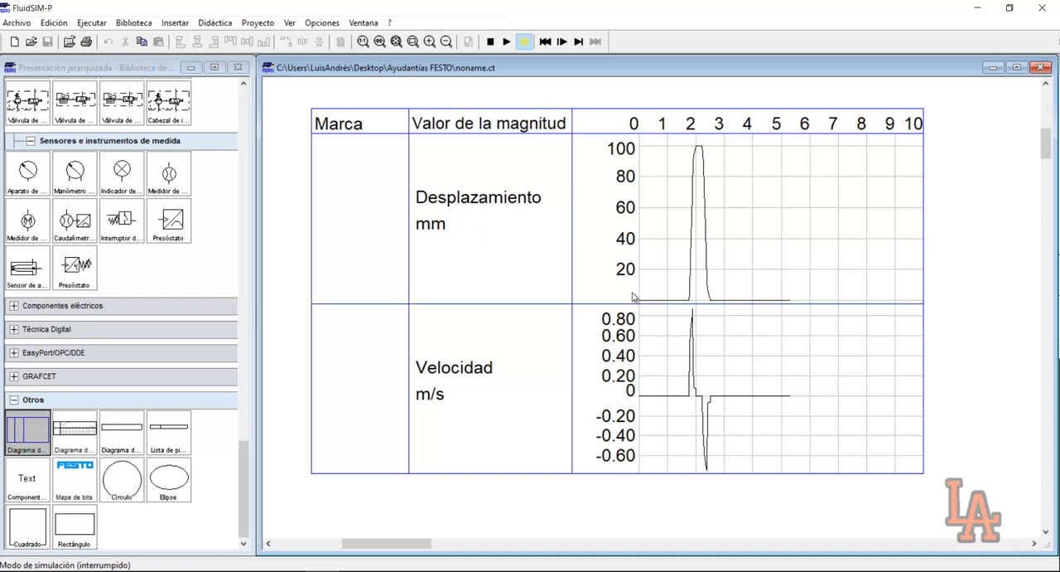
{"action": "mouse_move", "coordinate": [689, 306]}
{"action": "mouse_move", "coordinate": [691, 197]}
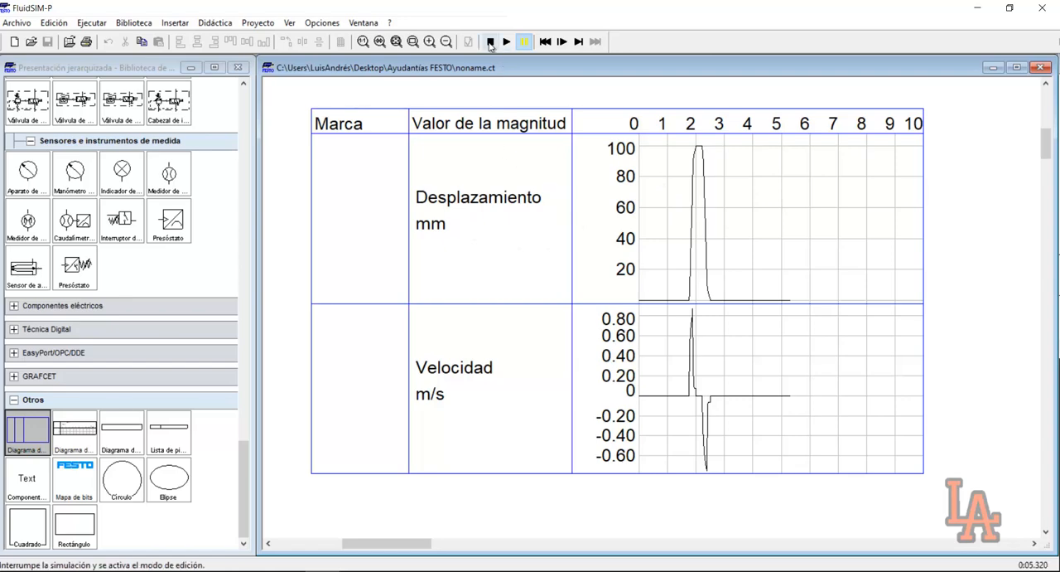
{"action": "left_click", "coordinate": [396, 41]}
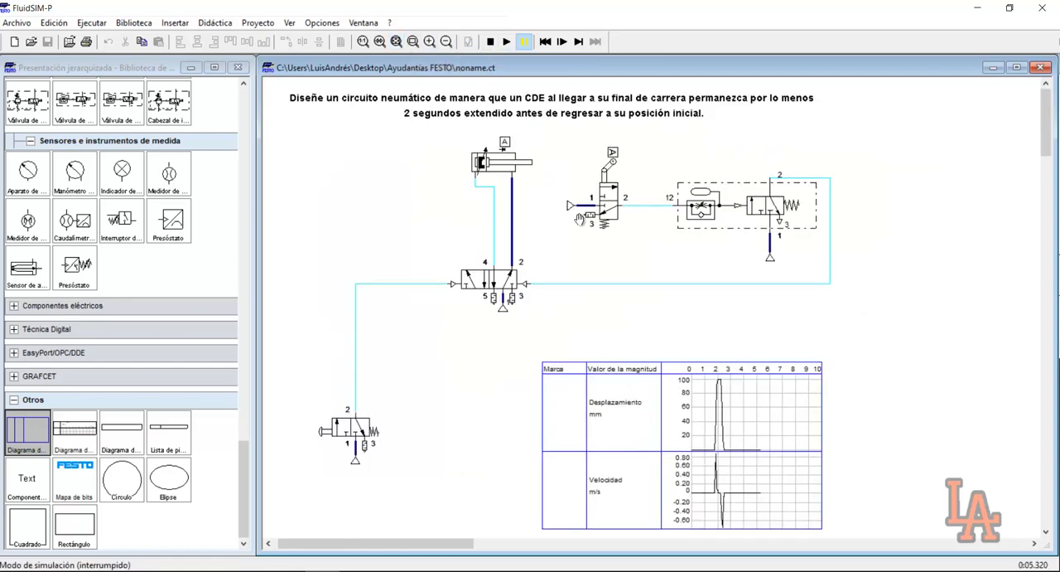
{"action": "left_click", "coordinate": [489, 41]}
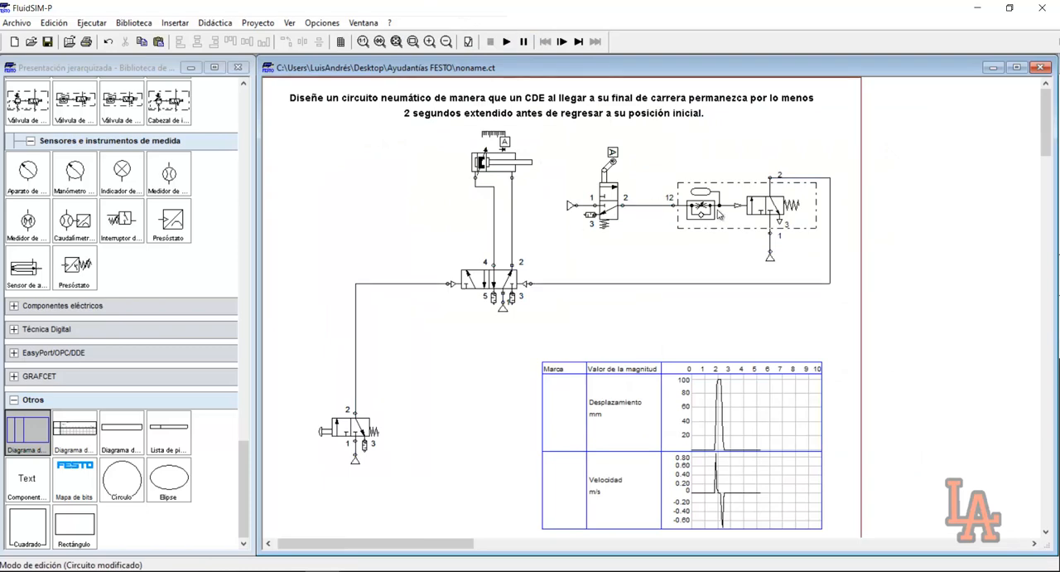
Set the deceleration valve's opening degree to 10%
{"action": "double_click", "coordinate": [723, 206]}
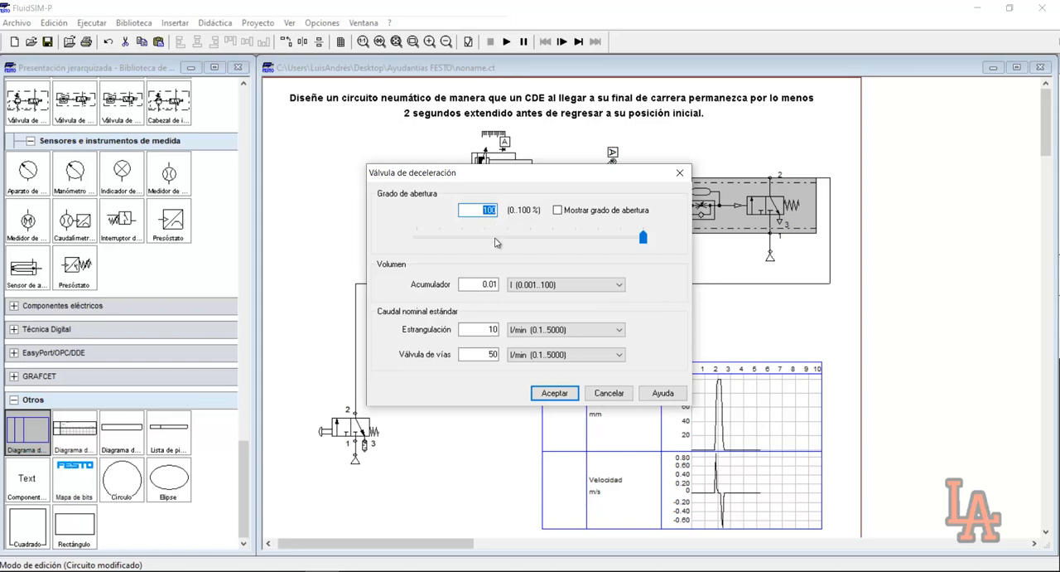
{"action": "type", "text": "10"}
{"action": "key", "text": "Return"}
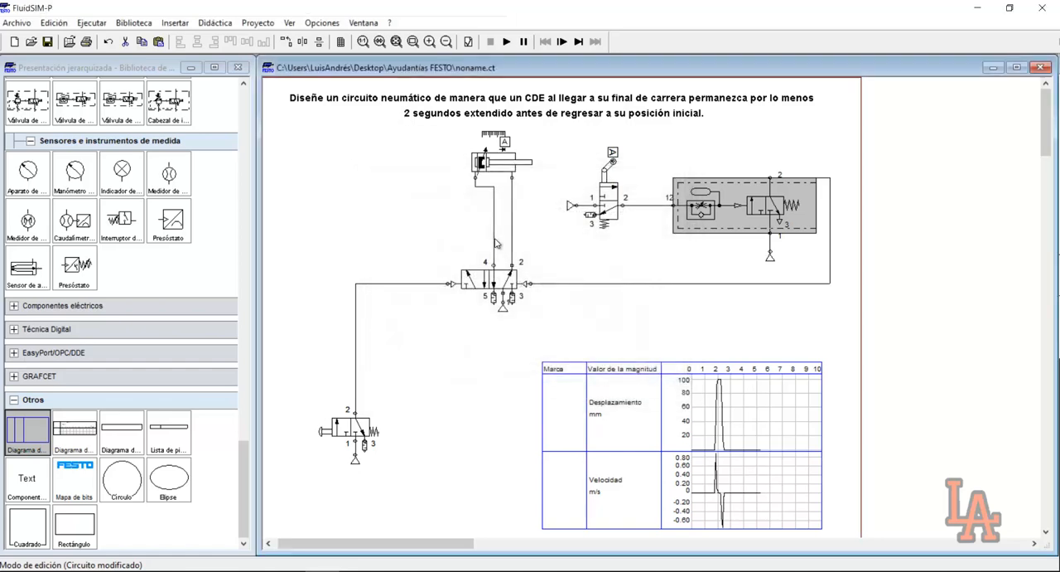
{"action": "left_click", "coordinate": [703, 298]}
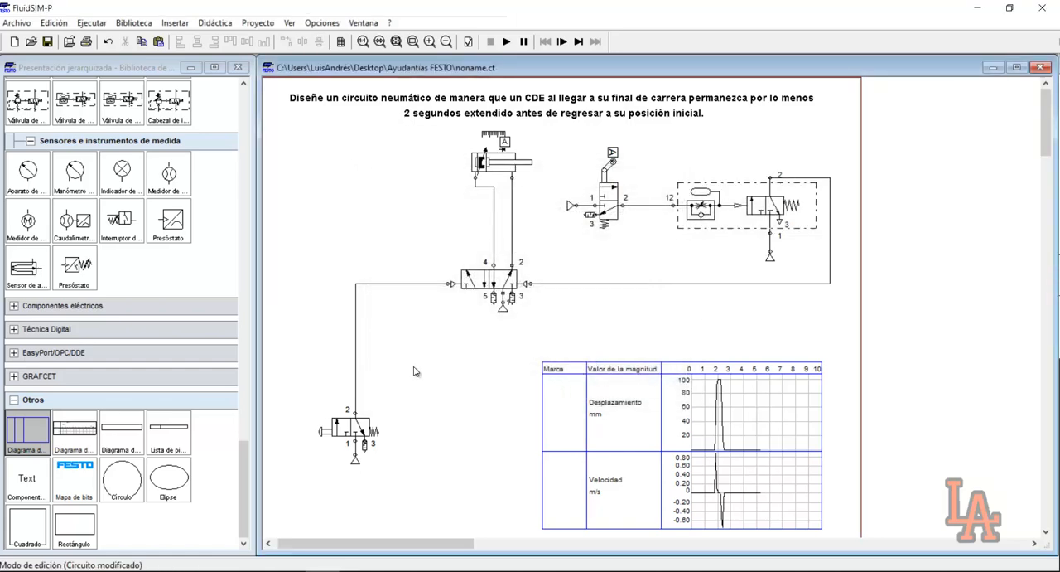
Run the simulation, actuate the pushbutton valve to cycle the cylinder, and pause the run
{"action": "left_click", "coordinate": [506, 42]}
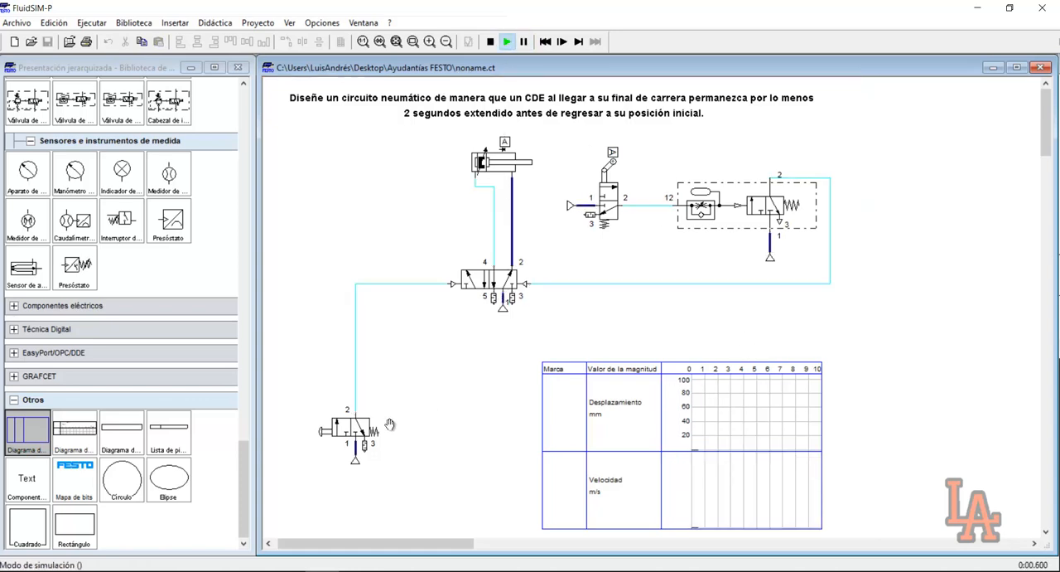
{"action": "left_click", "coordinate": [324, 430]}
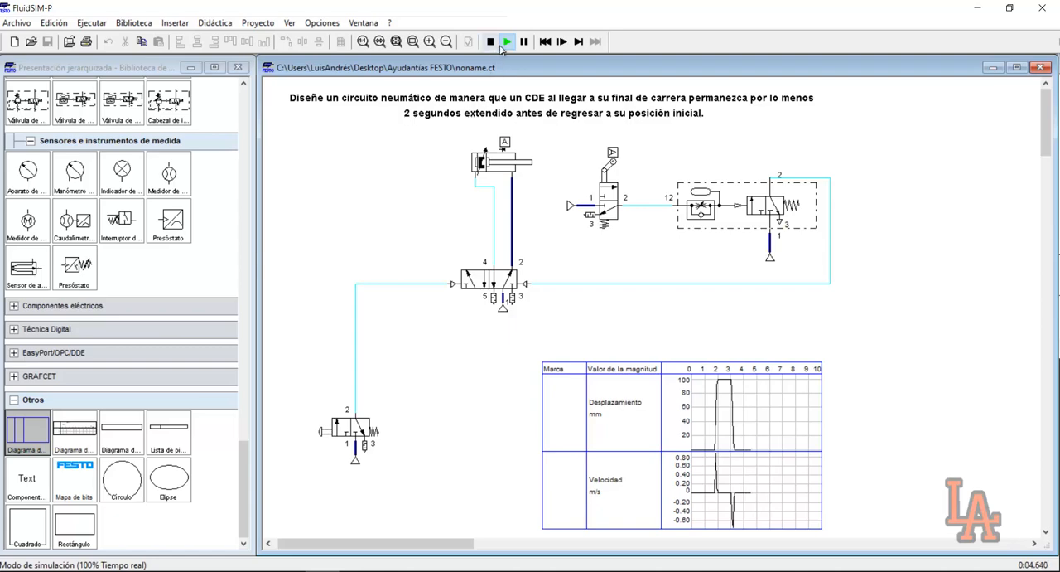
{"action": "left_click", "coordinate": [524, 41]}
Examine how long the cylinder stays extended in the state diagram up close, and stop the simulation
{"action": "left_click", "coordinate": [412, 41]}
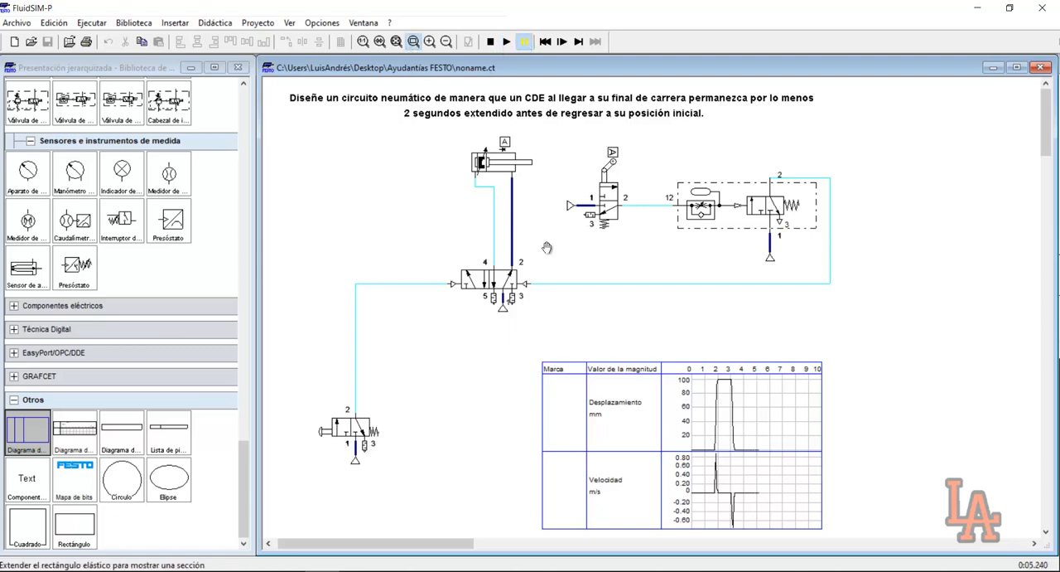
{"action": "left_click_drag", "start_coordinate": [517, 347], "coordinate": [781, 532]}
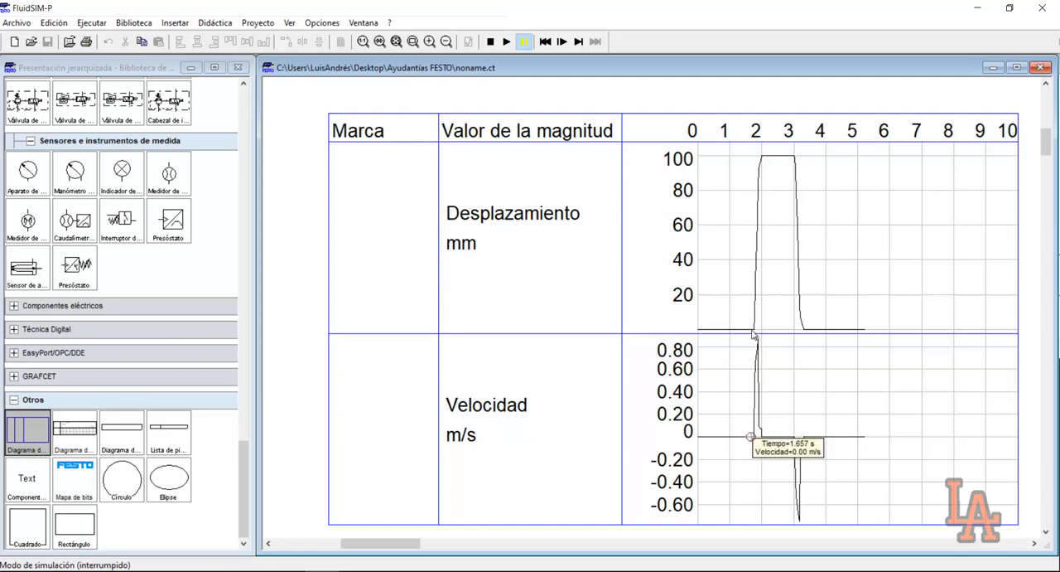
{"action": "mouse_move", "coordinate": [752, 331]}
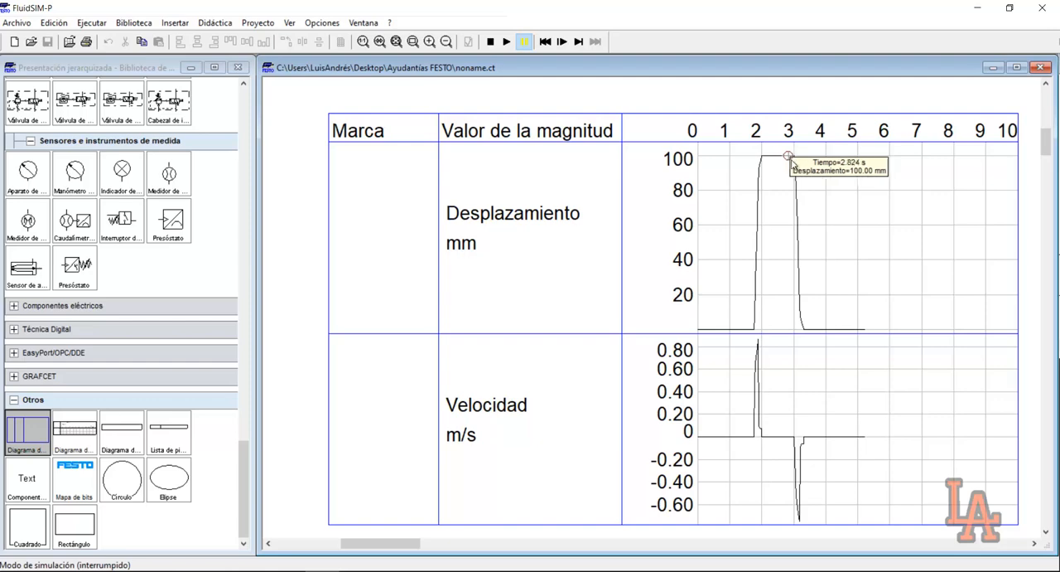
{"action": "left_click", "coordinate": [396, 42]}
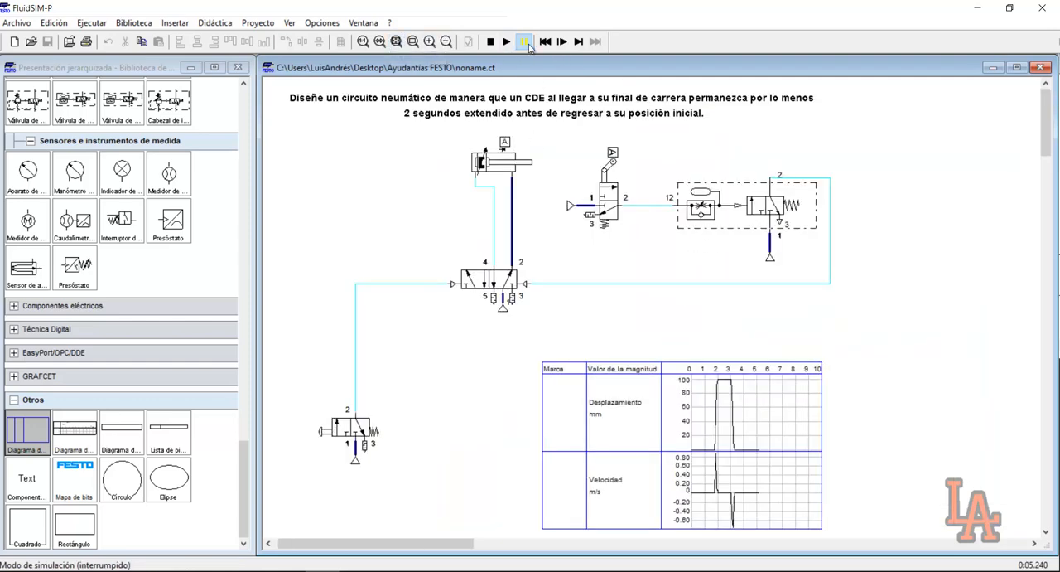
{"action": "left_click", "coordinate": [491, 41]}
{"action": "double_click", "coordinate": [709, 184]}
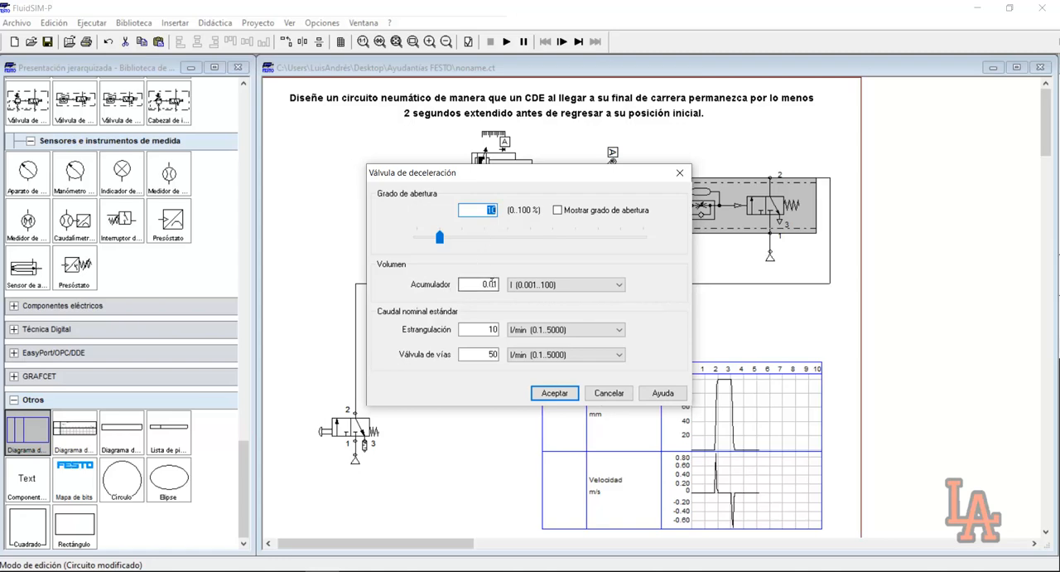
{"action": "left_click", "coordinate": [680, 172]}
{"action": "left_click", "coordinate": [714, 268]}
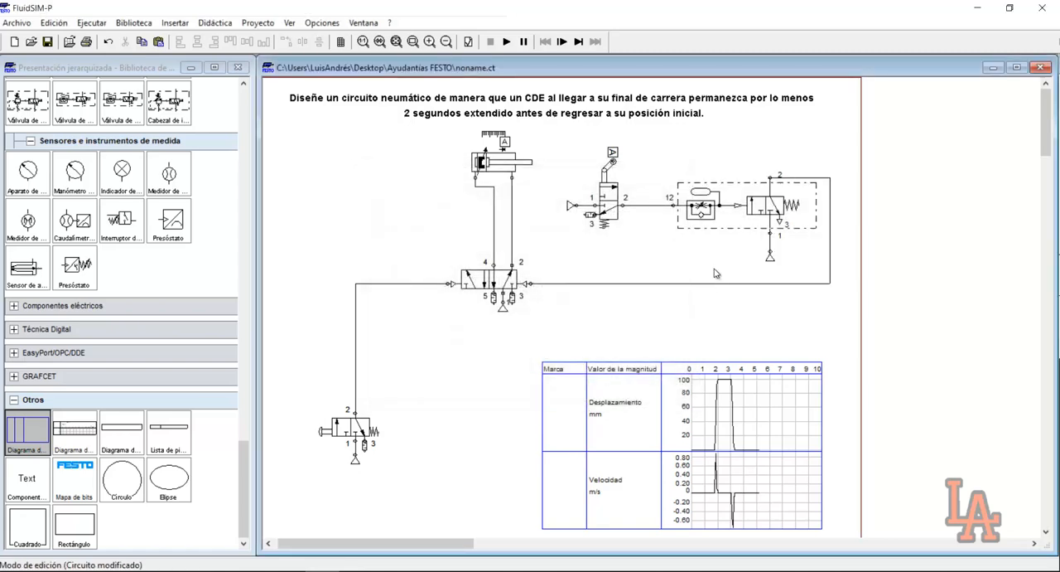
Set the deceleration valve's accumulator volume to 0.05 l
{"action": "mouse_move", "coordinate": [701, 192]}
{"action": "double_click", "coordinate": [712, 217]}
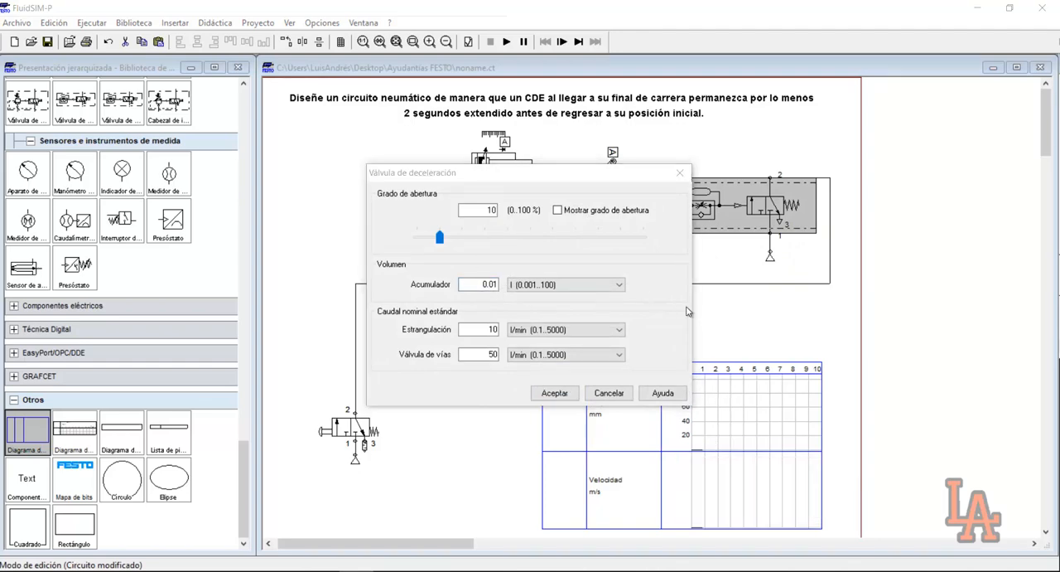
{"action": "left_click", "coordinate": [495, 284]}
{"action": "left_click", "coordinate": [496, 284]}
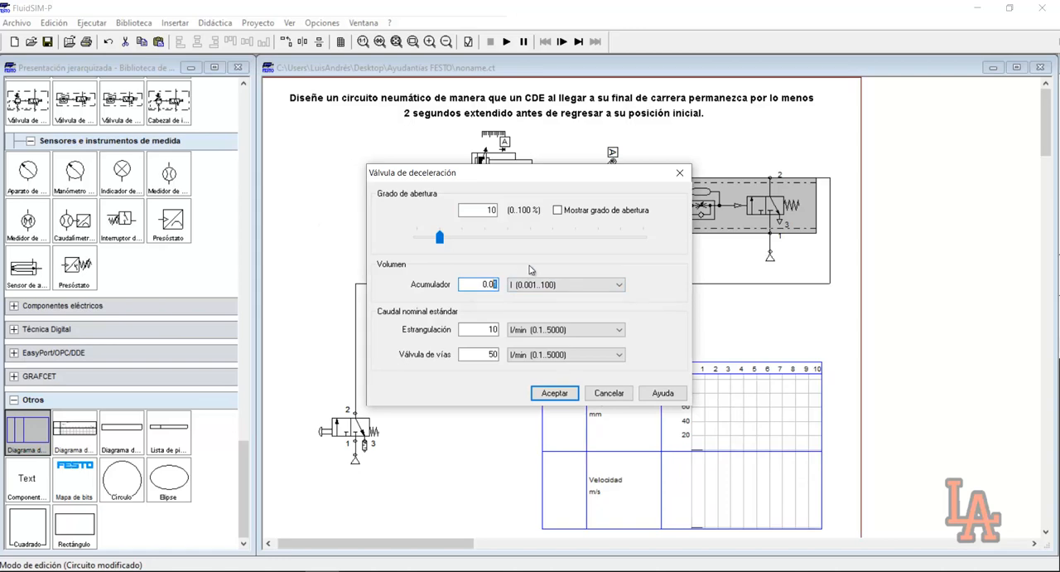
{"action": "type", "text": "5"}
{"action": "key", "text": "Return"}
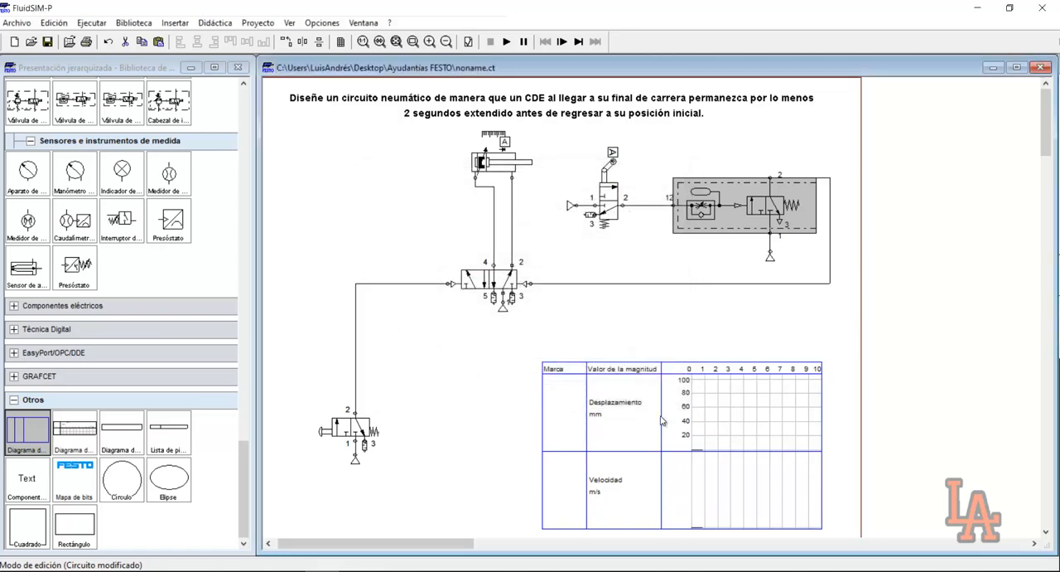
Simulate the circuit again, trigger the pushbutton valve, and pause once the cylinder has returned
{"action": "left_click", "coordinate": [507, 41]}
{"action": "left_click", "coordinate": [362, 425]}
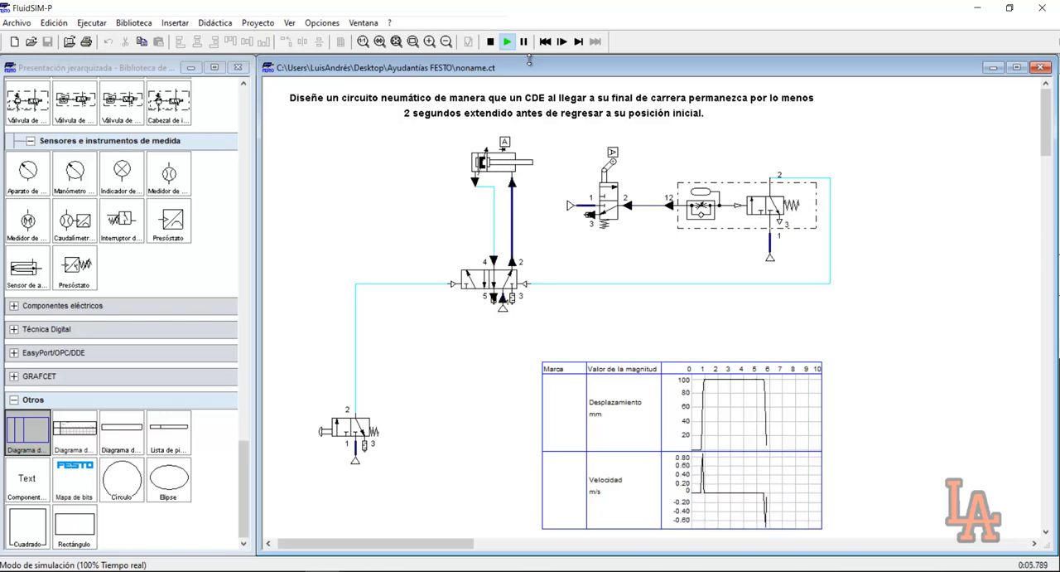
{"action": "left_click", "coordinate": [523, 42]}
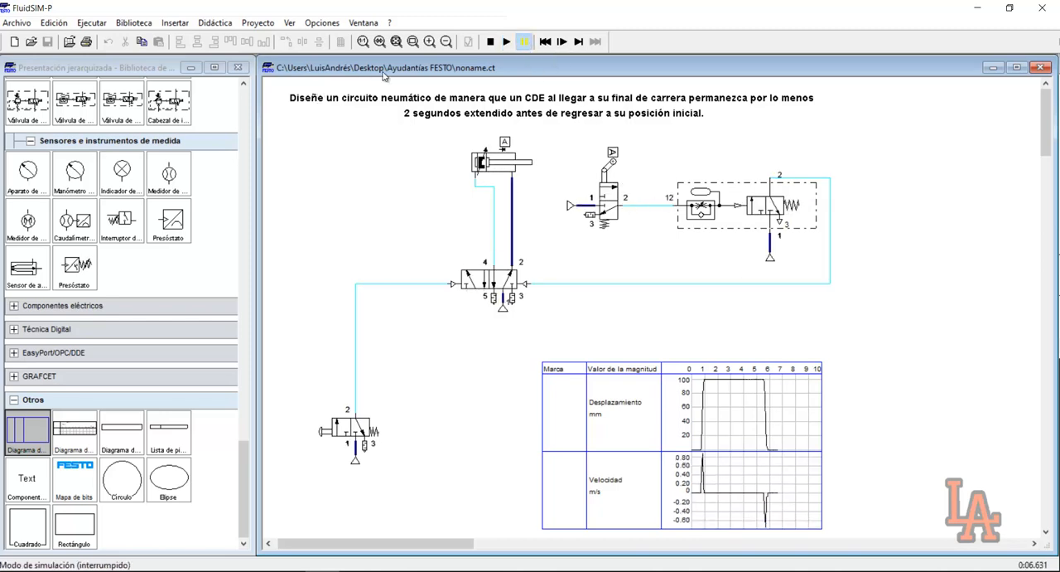
Examine the cylinder's extended time on the displacement curve up close, stop the simulation, and return to the full circuit
{"action": "left_click", "coordinate": [412, 42]}
{"action": "left_click_drag", "start_coordinate": [539, 348], "coordinate": [838, 535]}
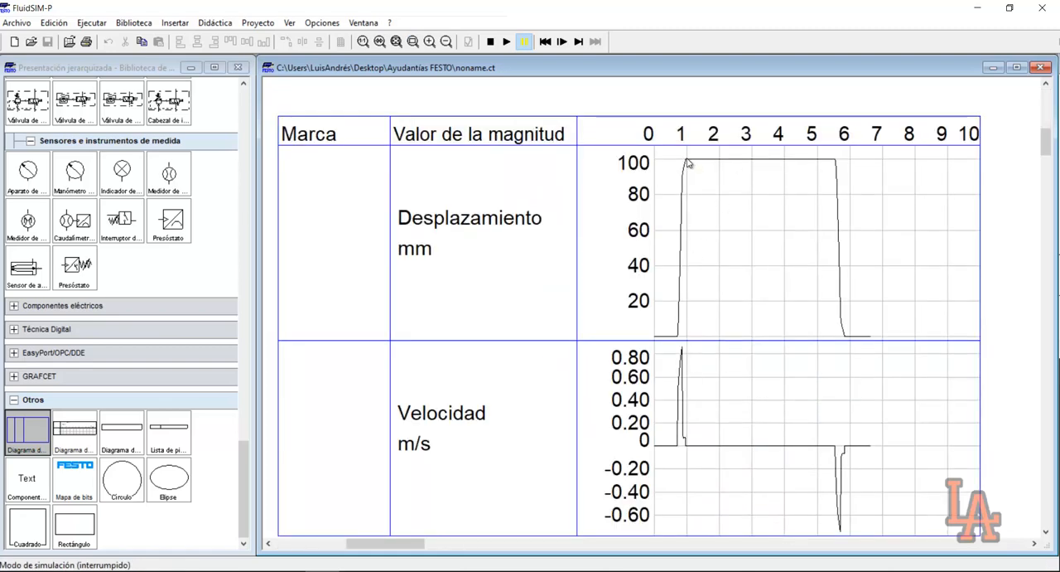
{"action": "mouse_move", "coordinate": [686, 164]}
{"action": "left_click", "coordinate": [491, 41]}
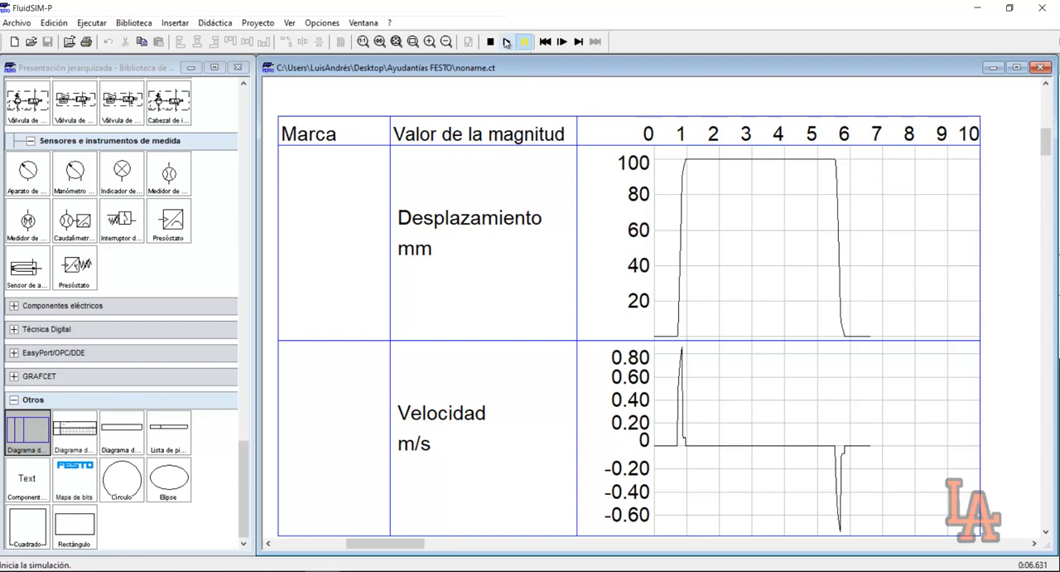
{"action": "left_click", "coordinate": [396, 41]}
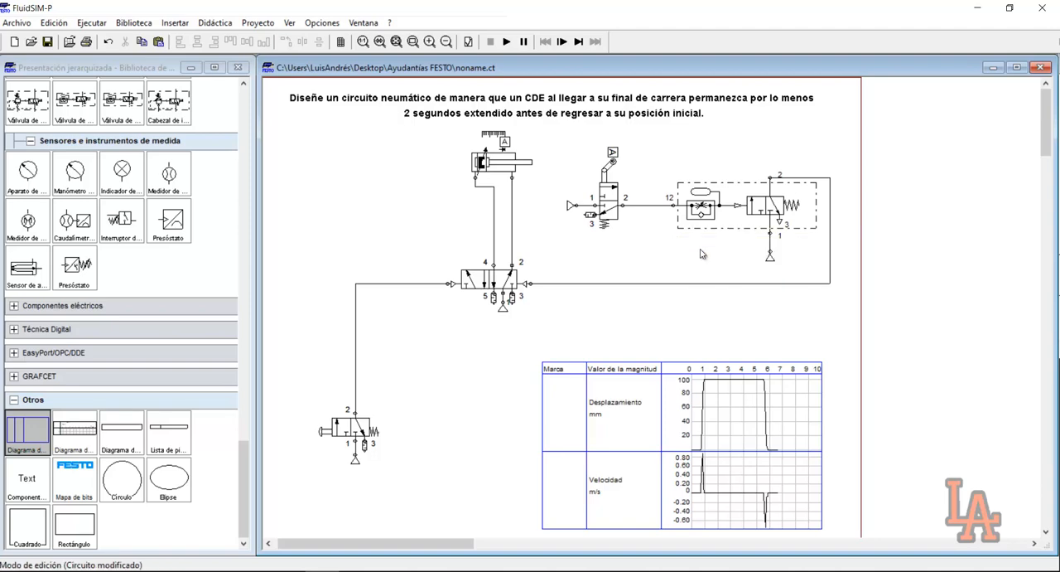
Set the deceleration valve's opening degree to 14% and its accumulator volume to 0.03 l
{"action": "double_click", "coordinate": [714, 219]}
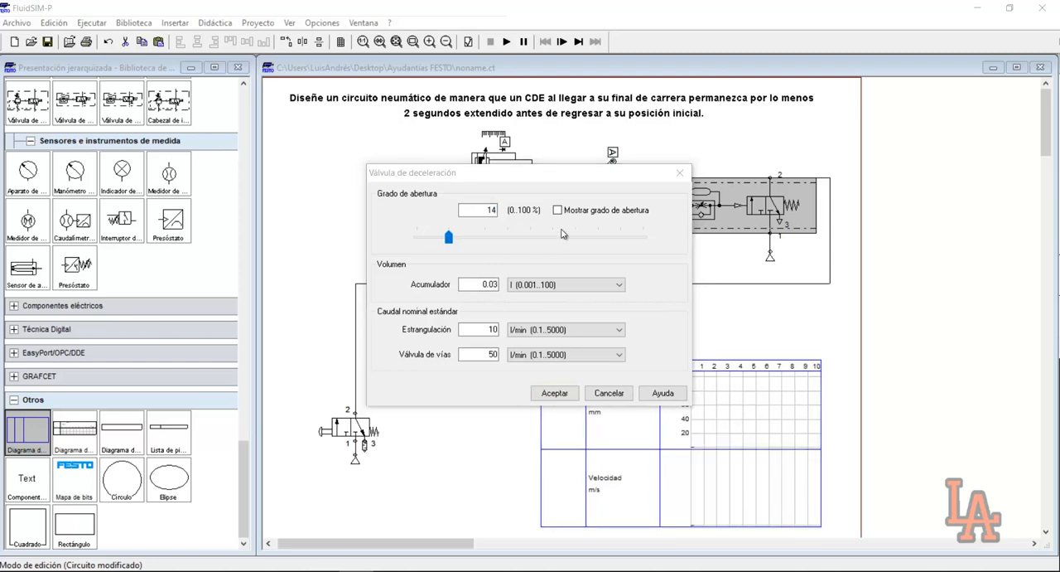
{"action": "double_click", "coordinate": [496, 211]}
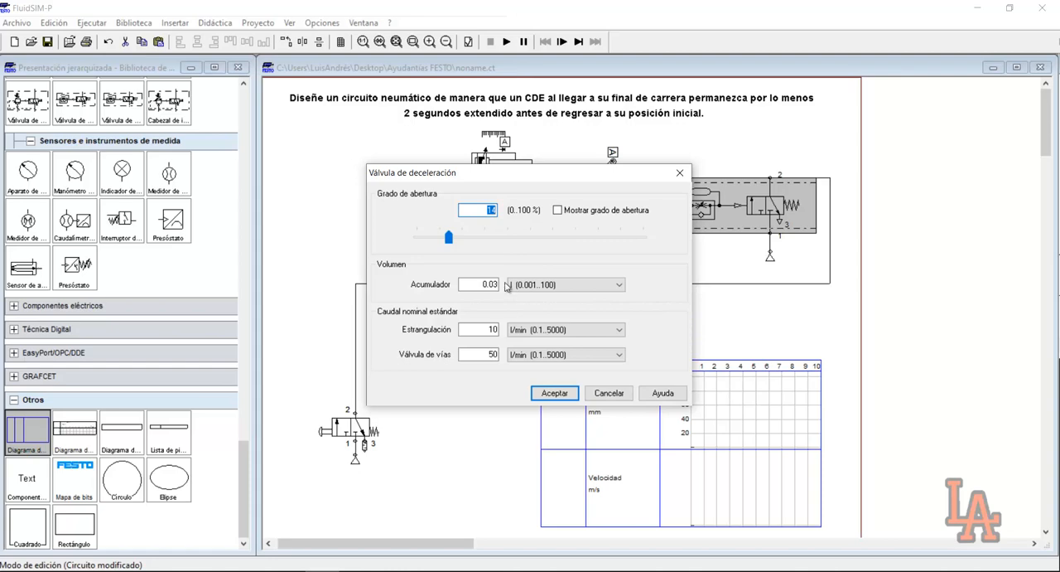
{"action": "left_click", "coordinate": [555, 392]}
Run the simulation, actuate the pushbutton valve for a full cylinder cycle, and stop the run
{"action": "key", "text": "F9"}
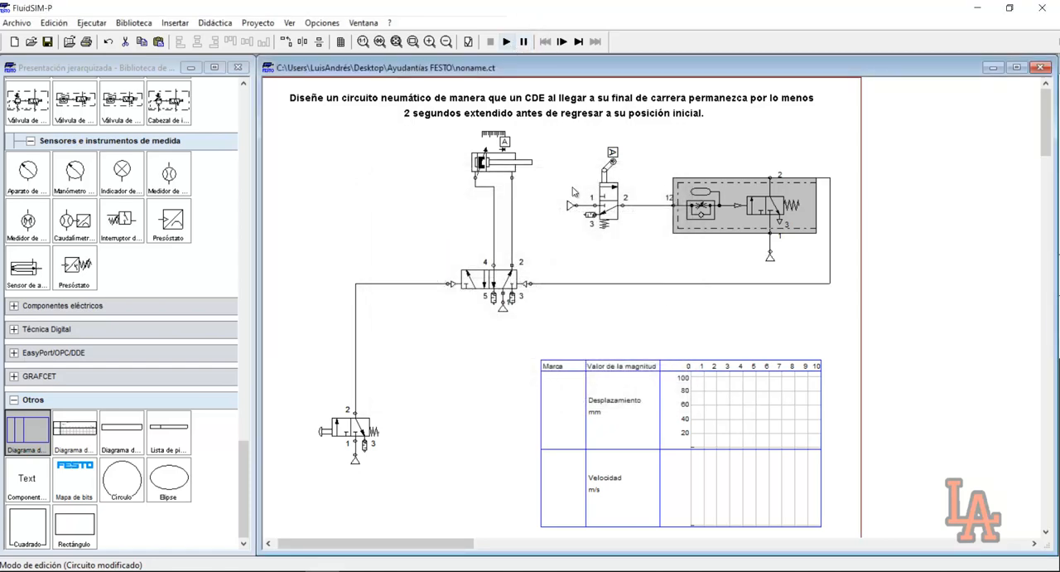
{"action": "left_click", "coordinate": [507, 42]}
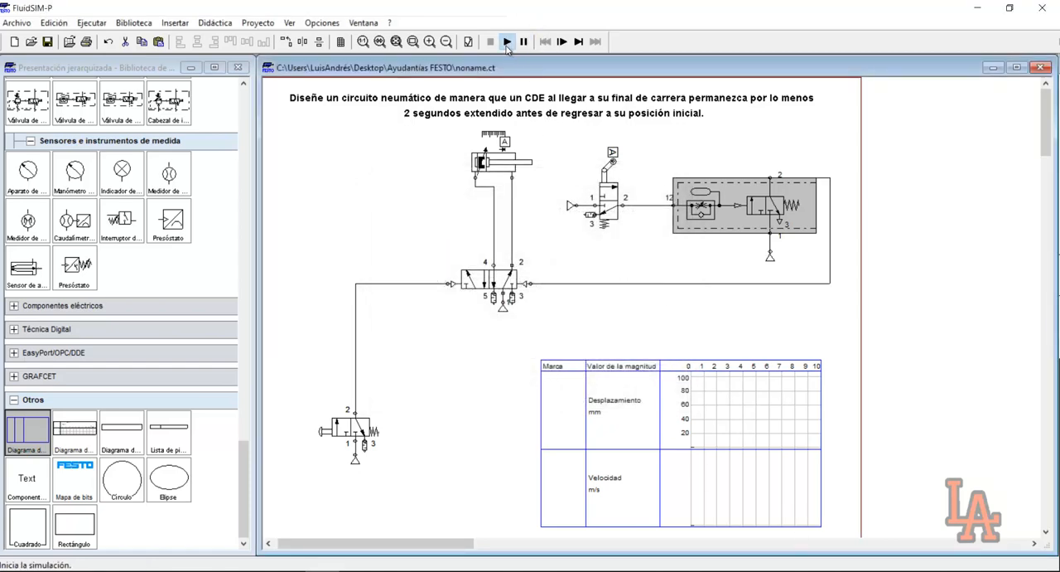
{"action": "left_click", "coordinate": [358, 426]}
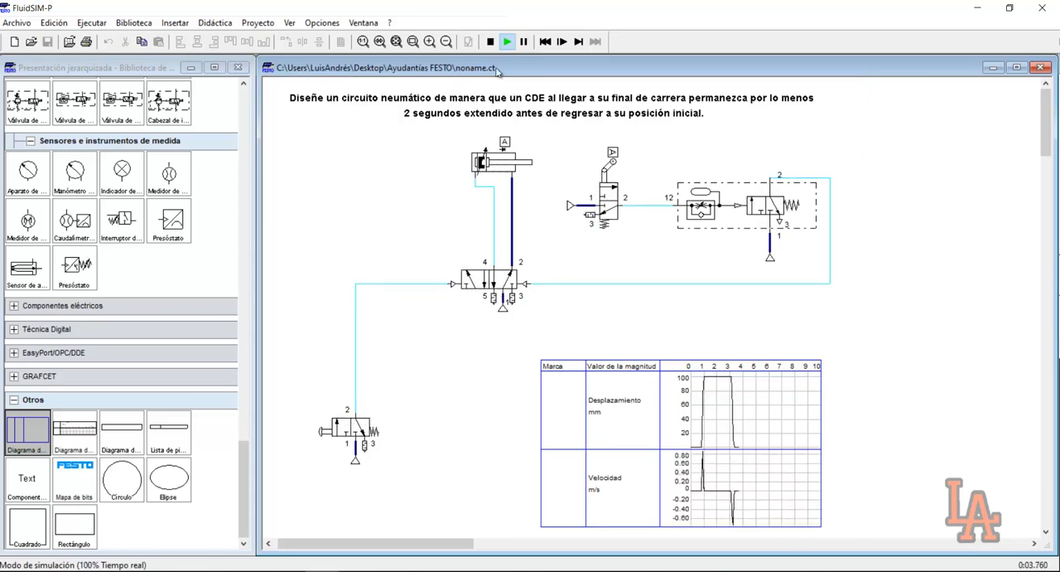
{"action": "left_click", "coordinate": [491, 42]}
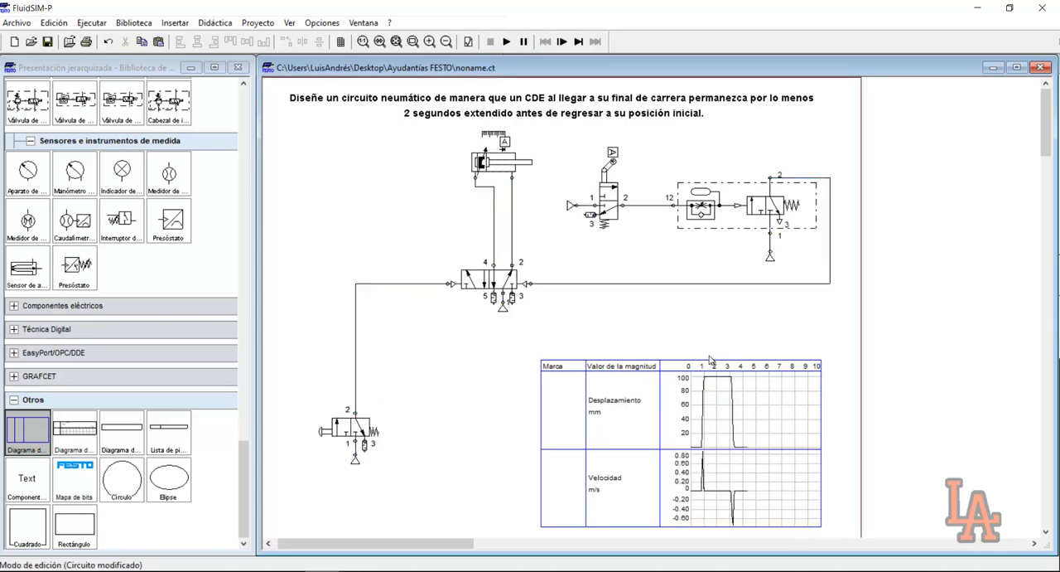
Examine the cylinder's displacement and velocity curves up close to check the delay before the return stroke
{"action": "left_click", "coordinate": [412, 42]}
{"action": "left_click_drag", "start_coordinate": [525, 347], "coordinate": [828, 529]}
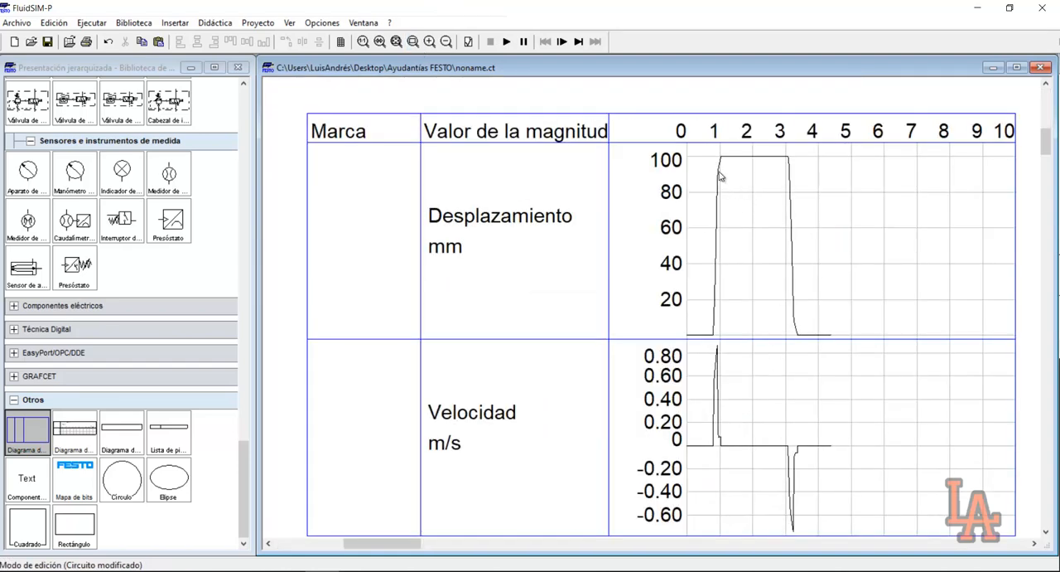
{"action": "mouse_move", "coordinate": [718, 167]}
{"action": "left_click", "coordinate": [396, 42]}
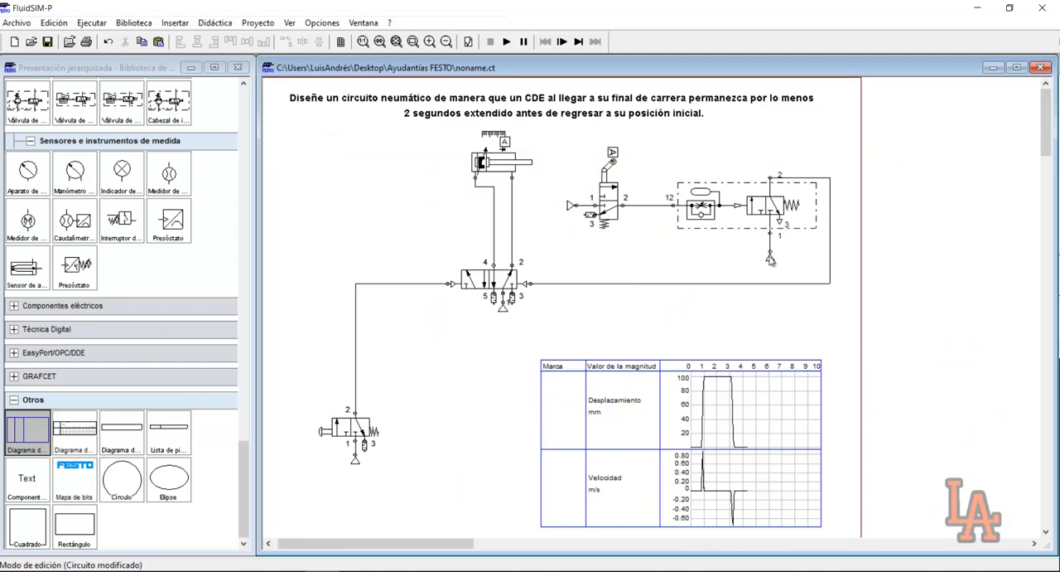
{"action": "left_click_drag", "start_coordinate": [647, 141], "coordinate": [824, 256]}
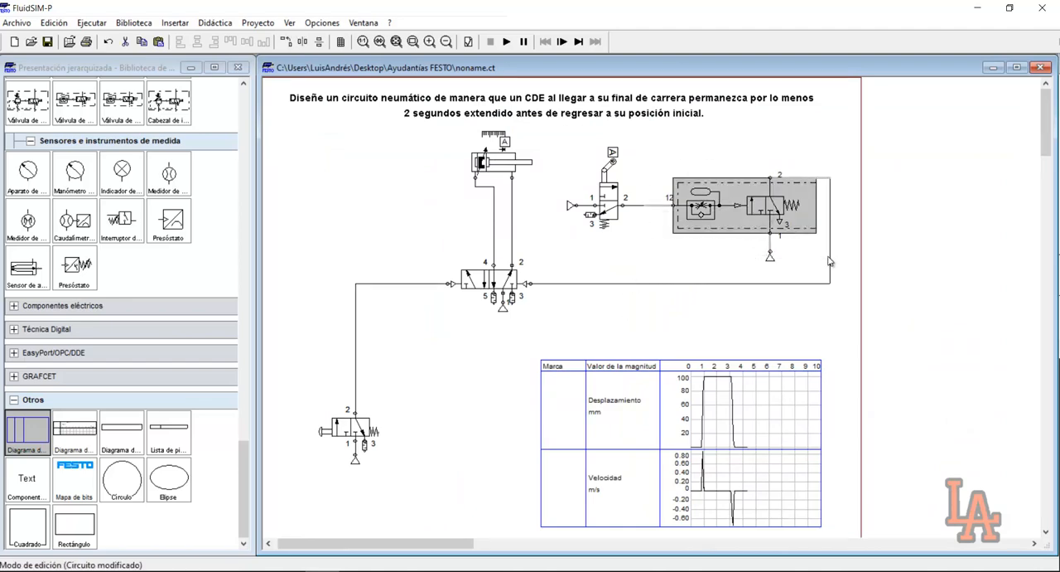
{"action": "left_click", "coordinate": [816, 287]}
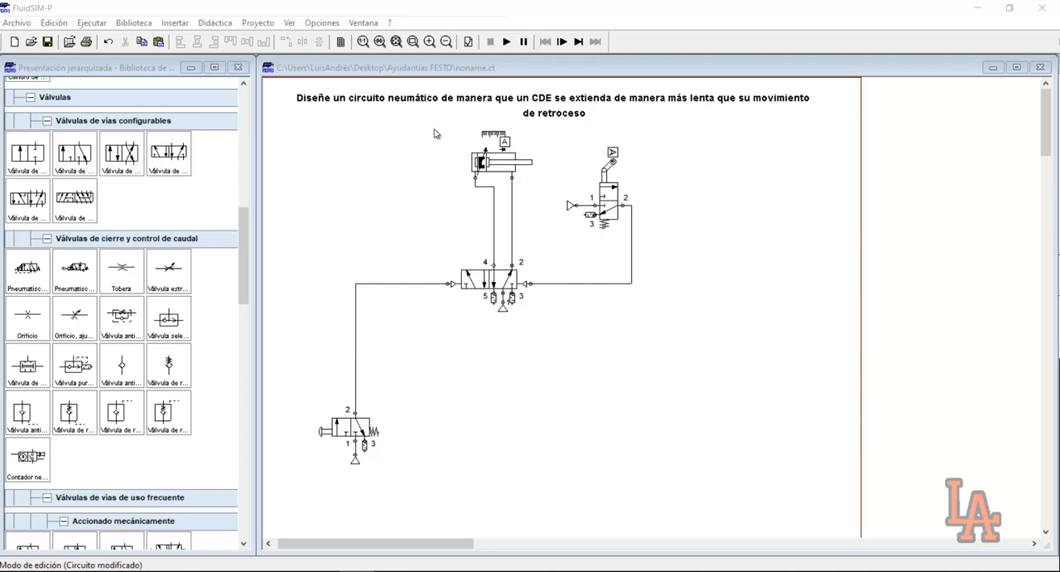
{"action": "left_click_drag", "start_coordinate": [446, 125], "coordinate": [529, 178]}
{"action": "left_click", "coordinate": [560, 173]}
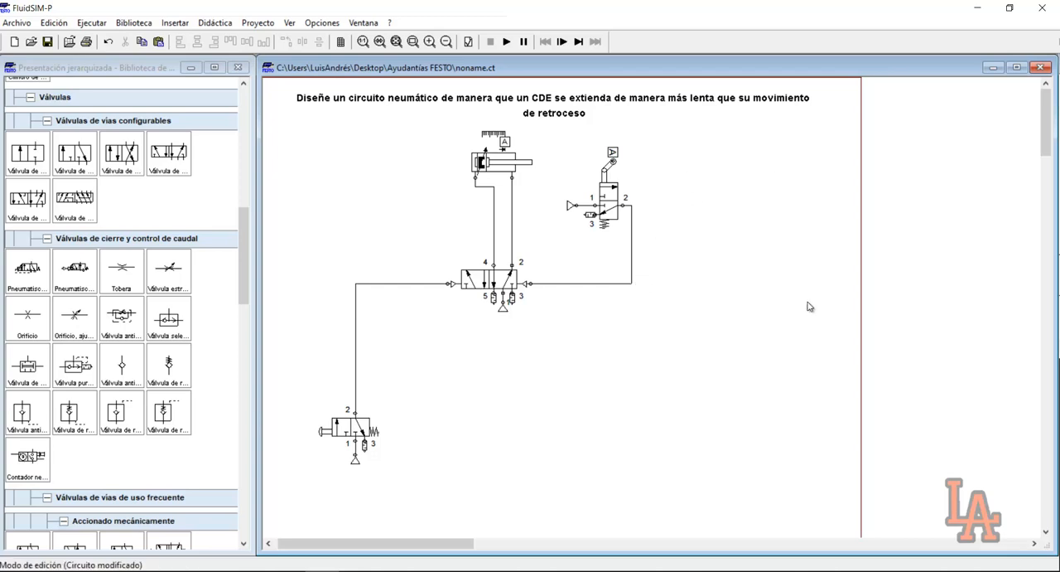
{"action": "left_click_drag", "start_coordinate": [551, 148], "coordinate": [621, 231]}
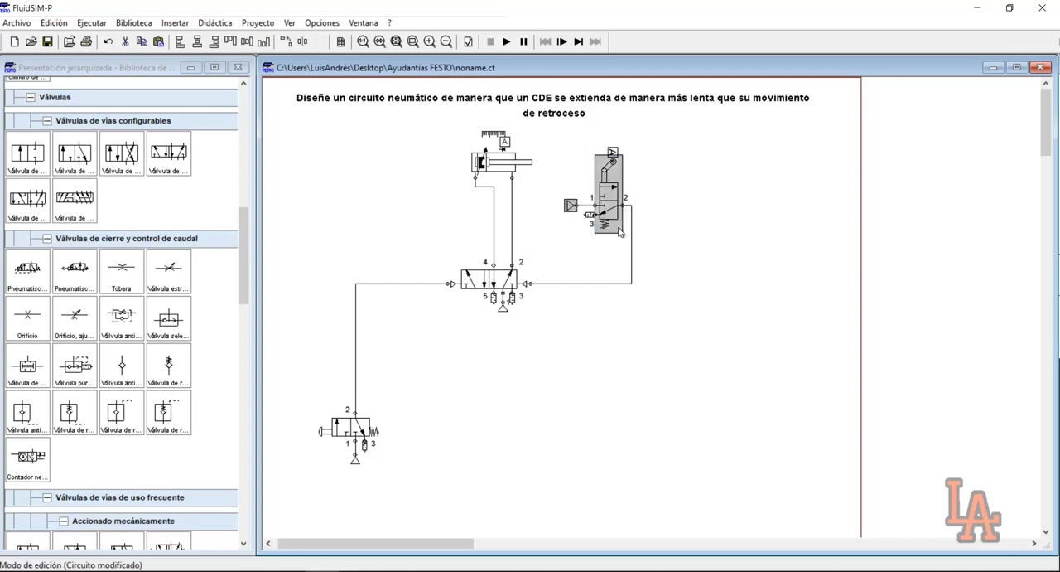
{"action": "left_click_drag", "start_coordinate": [448, 241], "coordinate": [540, 316]}
{"action": "left_click", "coordinate": [593, 336]}
Simulate the base circuit of the slower-extension exercise, actuate the pushbutton valve, and stop the simulation
{"action": "left_click", "coordinate": [506, 42]}
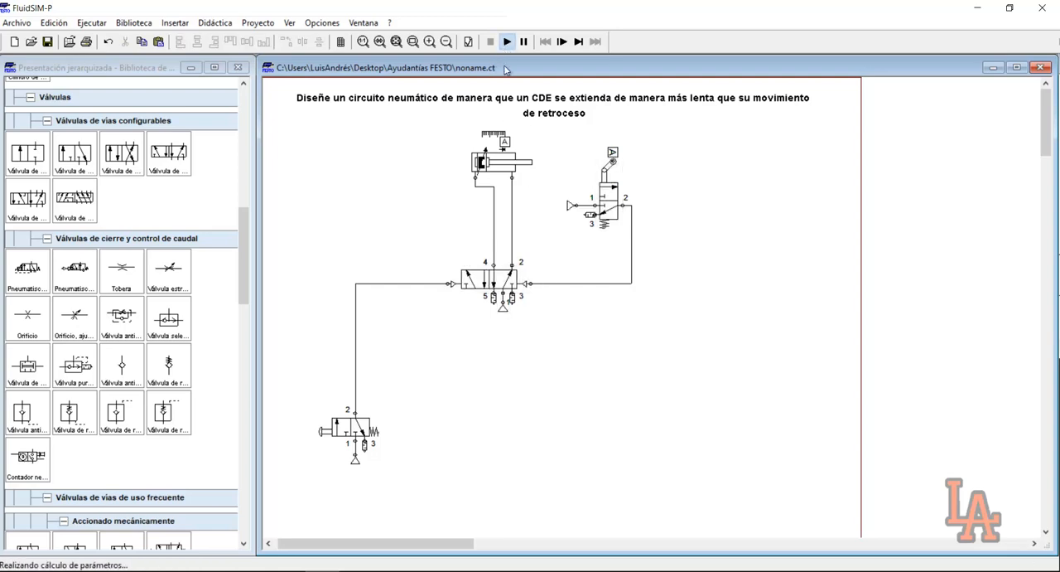
{"action": "left_click", "coordinate": [348, 412]}
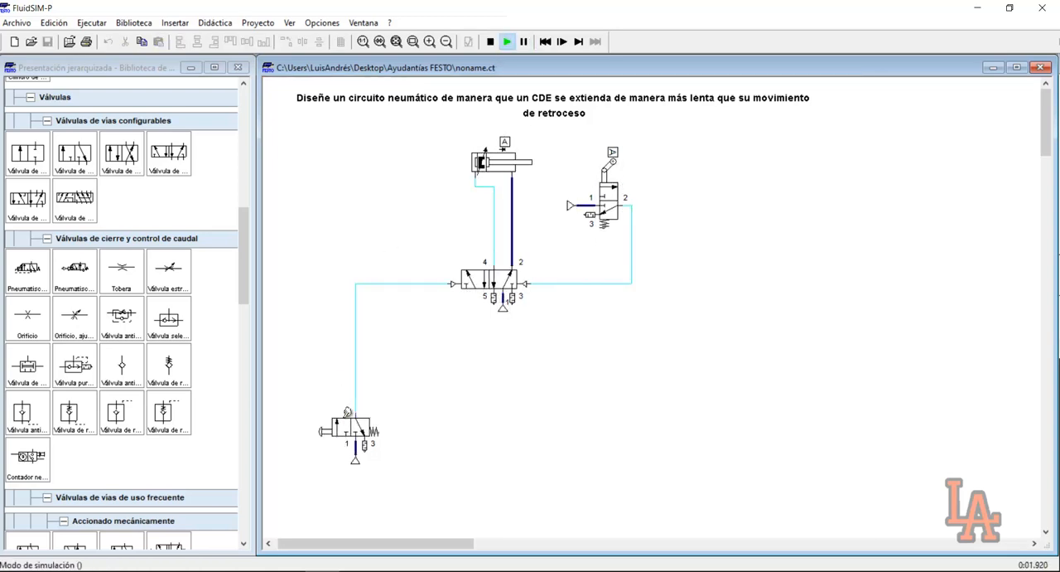
{"action": "left_click", "coordinate": [490, 42]}
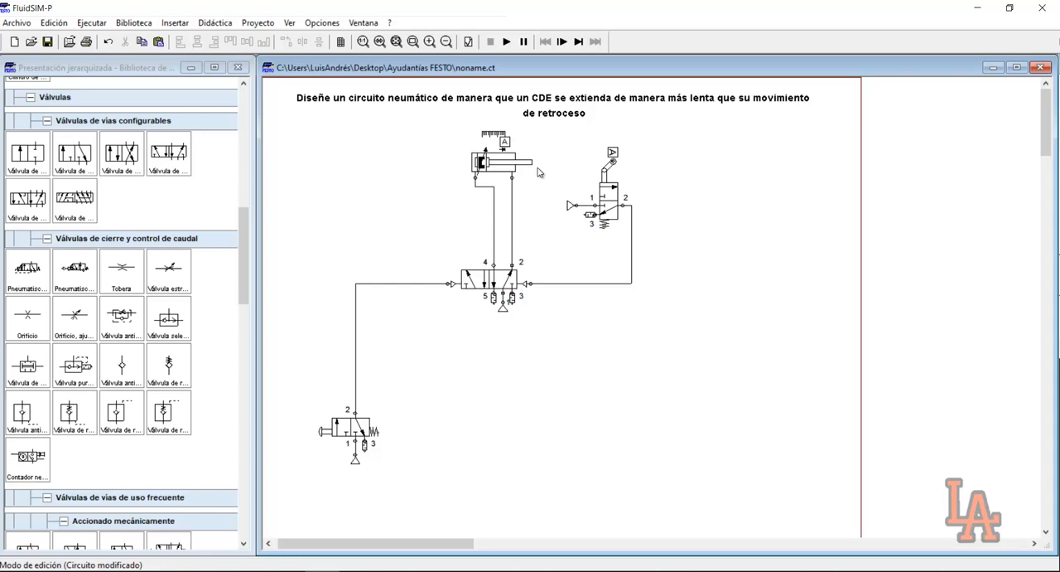
Add a state diagram below the roller valve and assign the double-acting cylinder to it, plotting only velocity
{"action": "left_click_drag", "start_coordinate": [245, 242], "coordinate": [232, 457]}
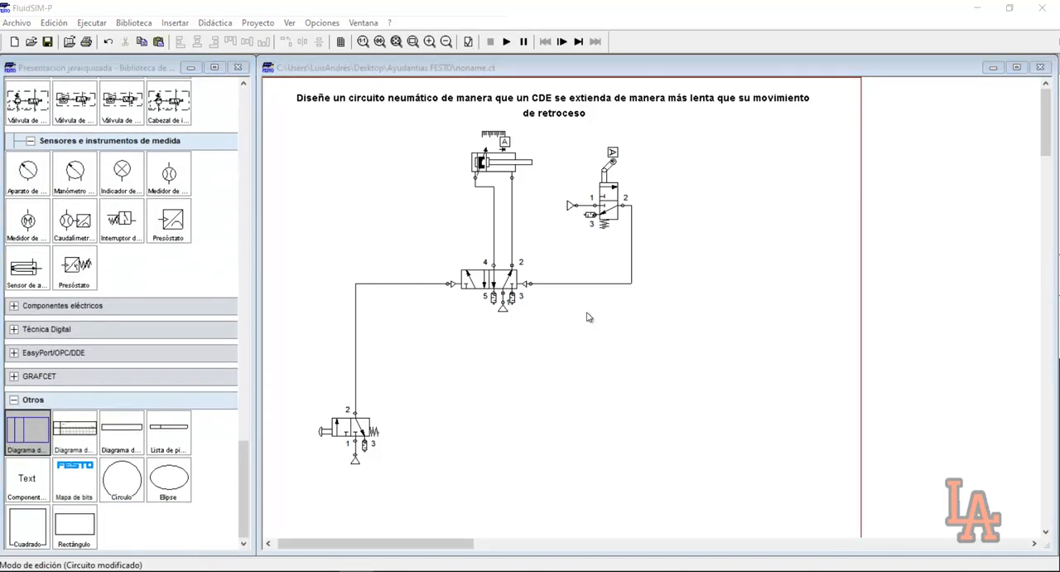
{"action": "left_click_drag", "start_coordinate": [17, 439], "coordinate": [681, 407]}
{"action": "left_click_drag", "start_coordinate": [488, 171], "coordinate": [558, 395]}
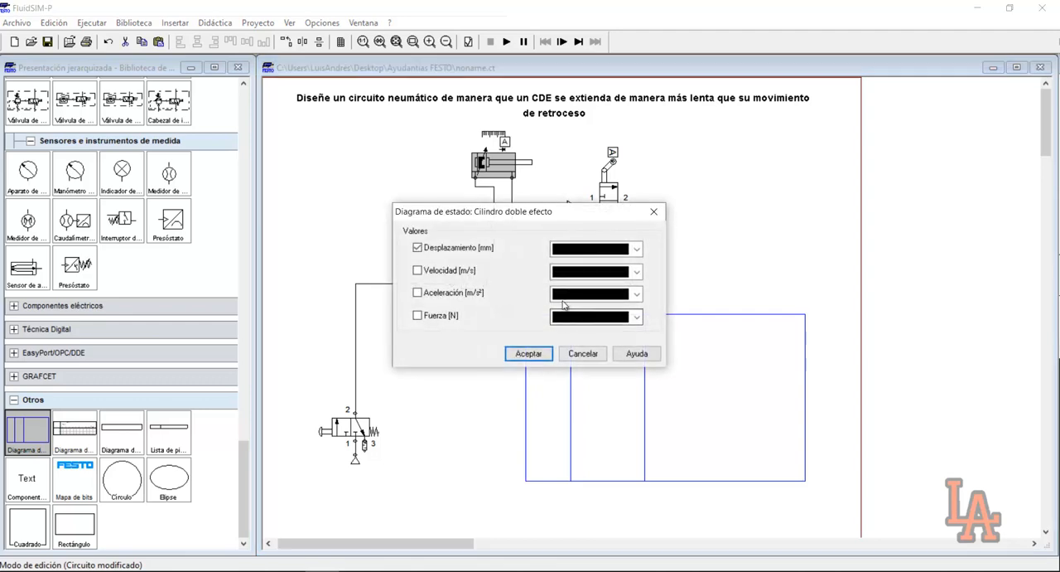
{"action": "left_click", "coordinate": [417, 270]}
{"action": "left_click", "coordinate": [417, 247]}
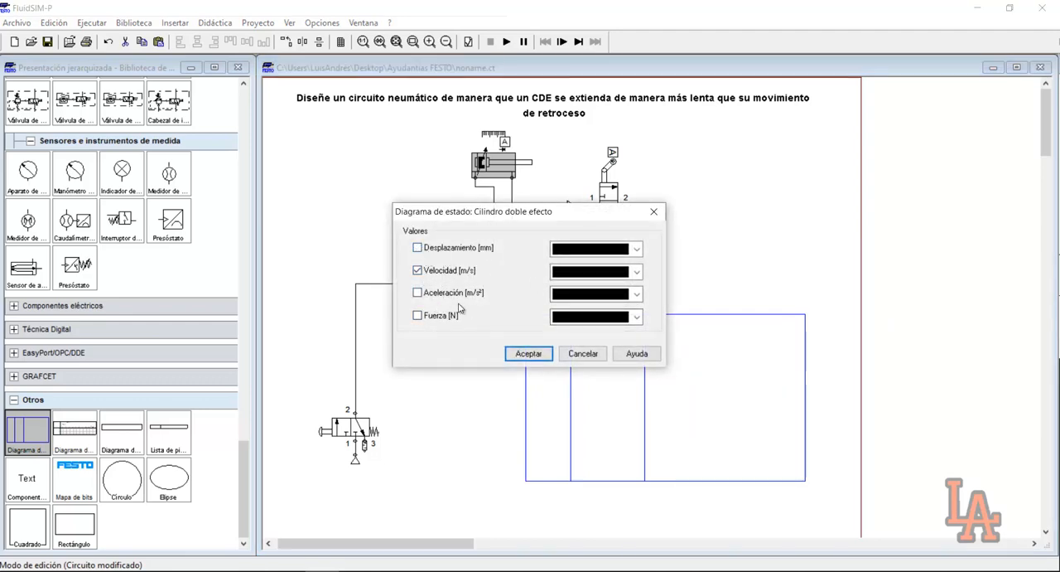
{"action": "left_click", "coordinate": [528, 354]}
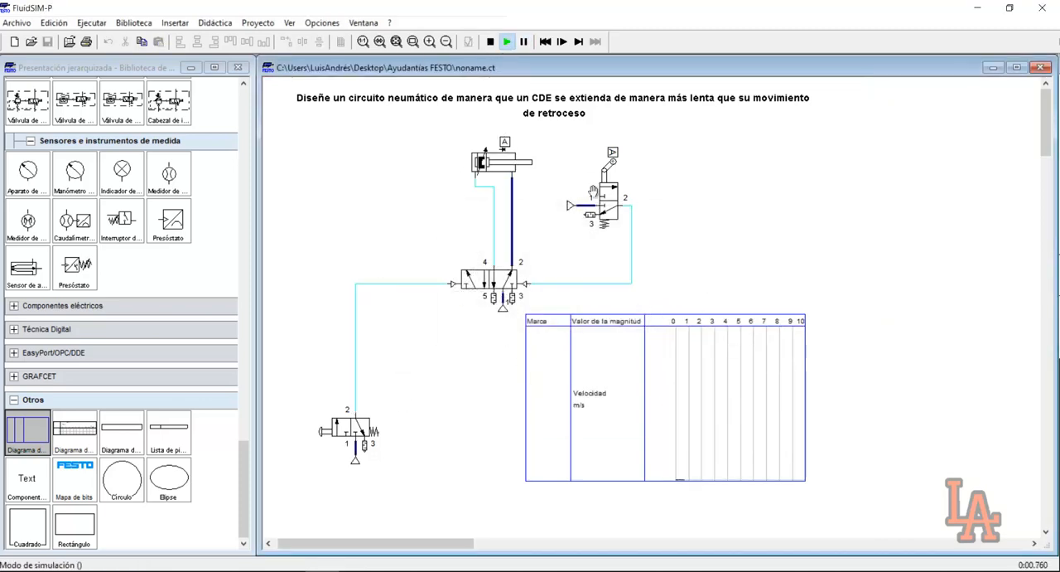
Actuate the pushbutton valve in the simulation to record the cylinder's velocity over a full cycle, and stop the run
{"action": "left_click", "coordinate": [357, 419]}
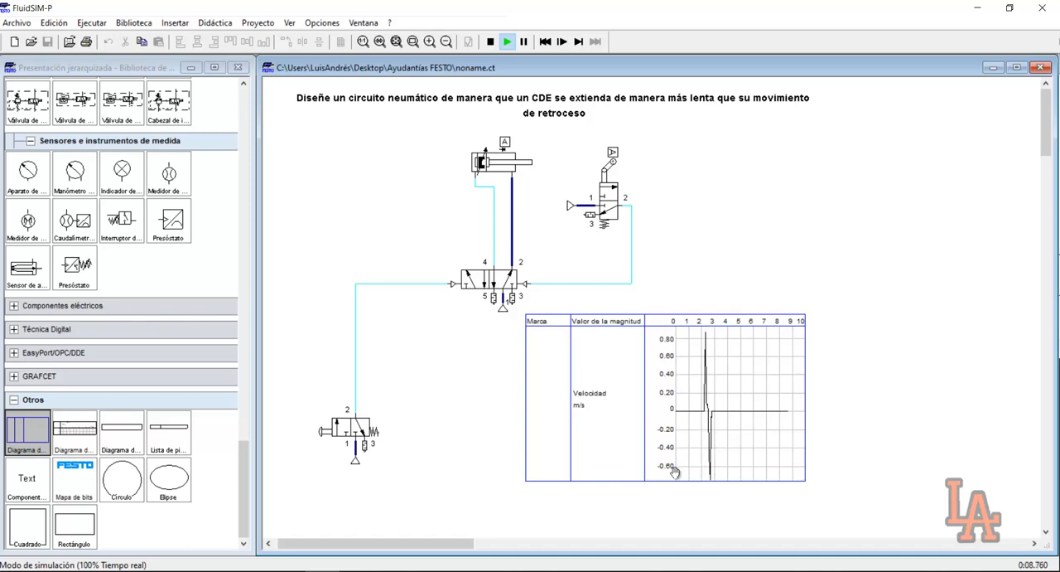
{"action": "left_click", "coordinate": [491, 42]}
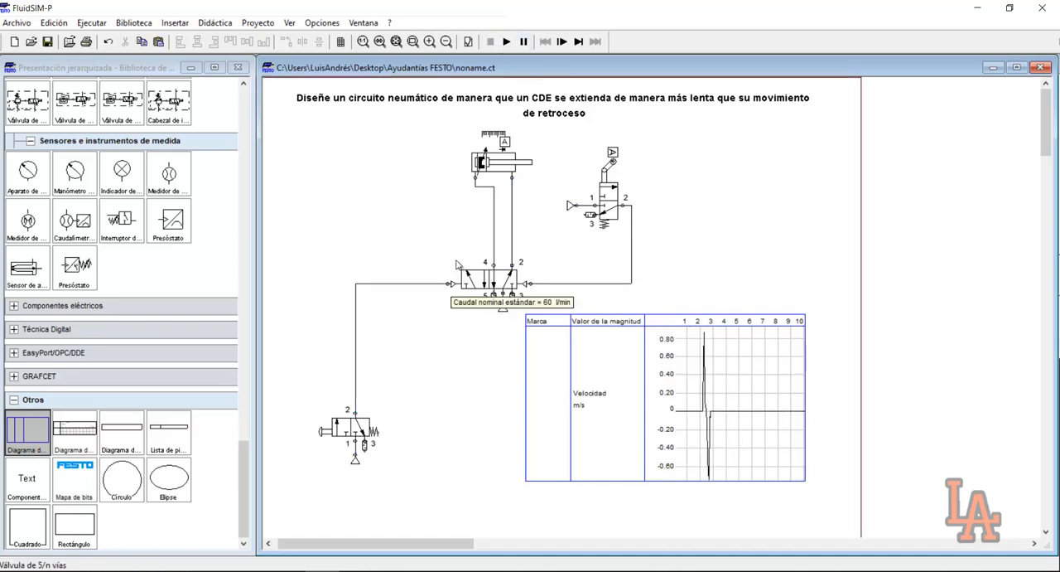
{"action": "mouse_move", "coordinate": [487, 171]}
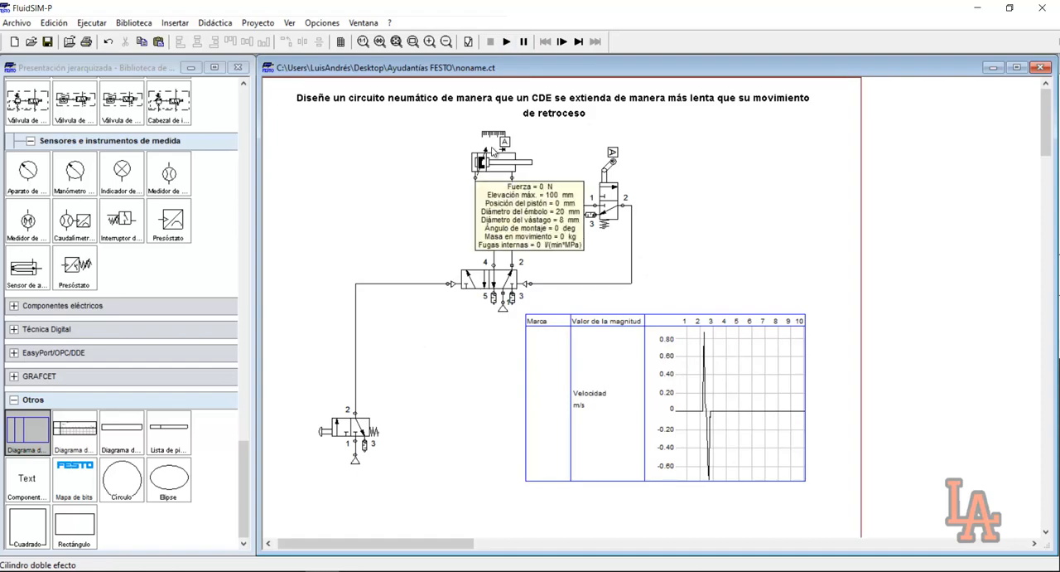
{"action": "left_click_drag", "start_coordinate": [447, 132], "coordinate": [540, 194]}
{"action": "left_click", "coordinate": [520, 206]}
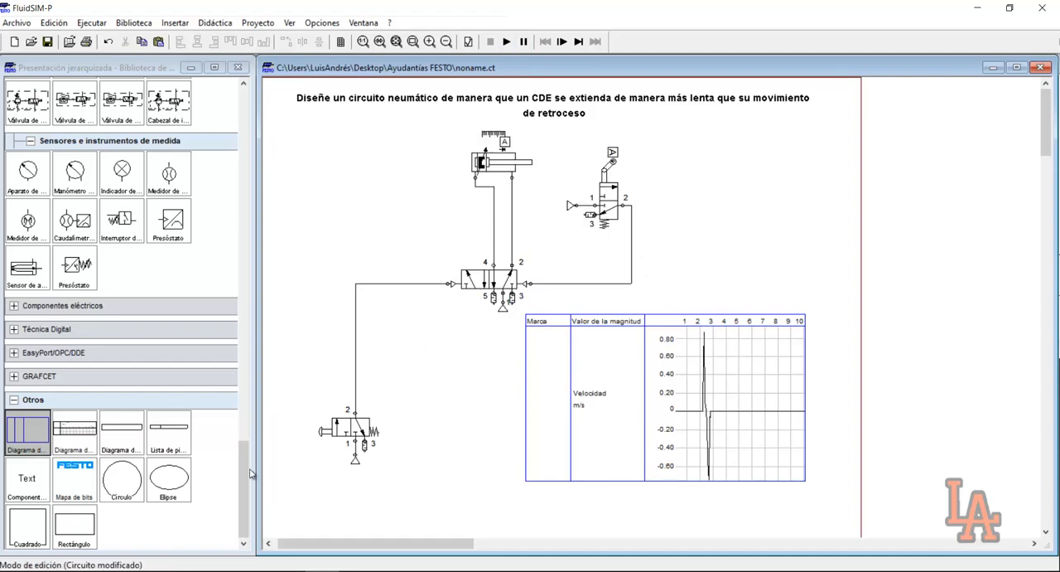
Place a throttle valve (Válvula estranguladora) beside the cylinder's supply line and rotate it to vertical
{"action": "left_click_drag", "start_coordinate": [248, 465], "coordinate": [258, 238]}
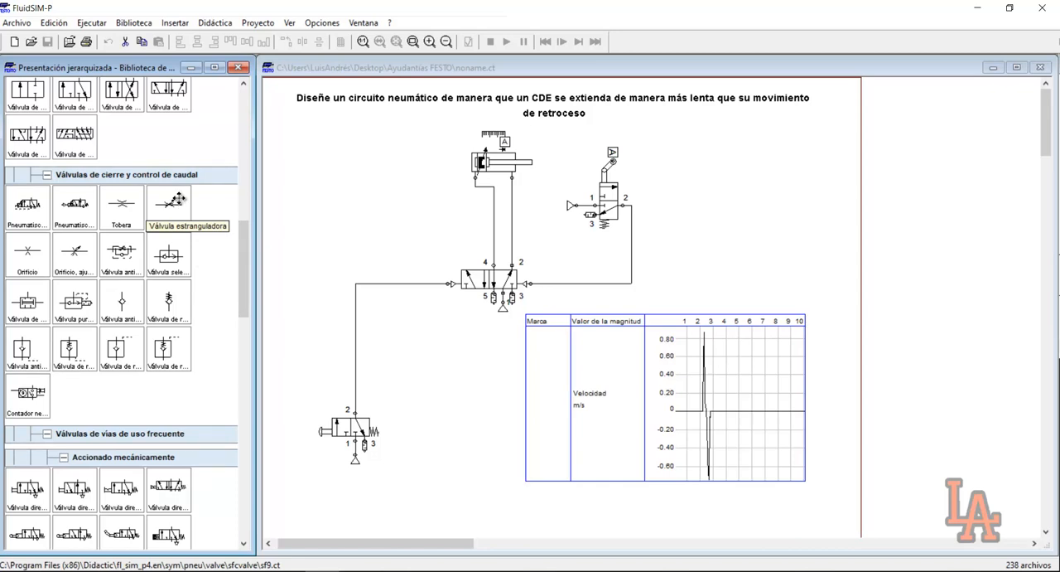
{"action": "left_click_drag", "start_coordinate": [178, 197], "coordinate": [406, 202]}
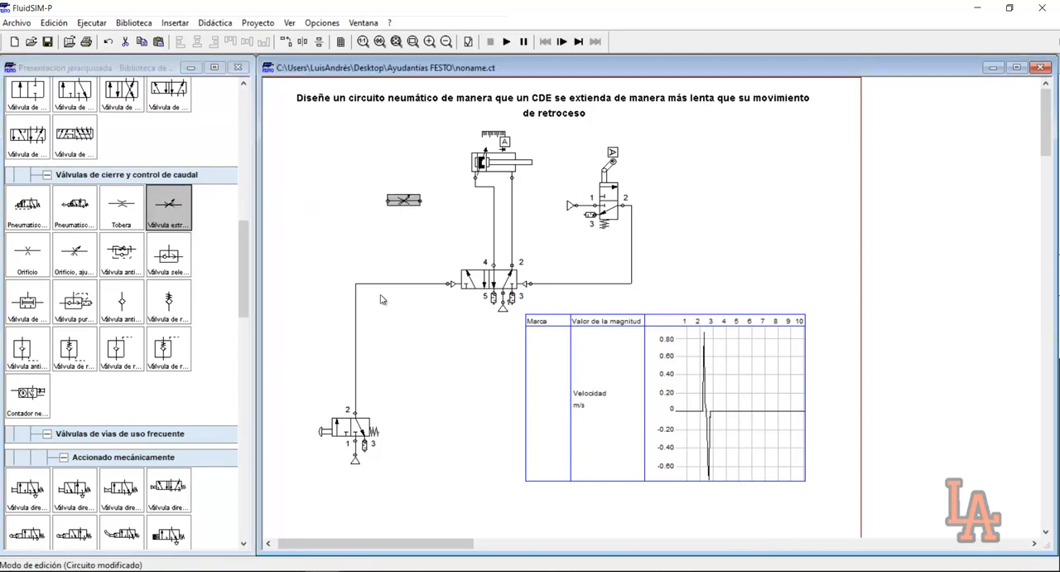
{"action": "double_click", "coordinate": [404, 201], "text": "ctrl"}
{"action": "left_click", "coordinate": [417, 209]}
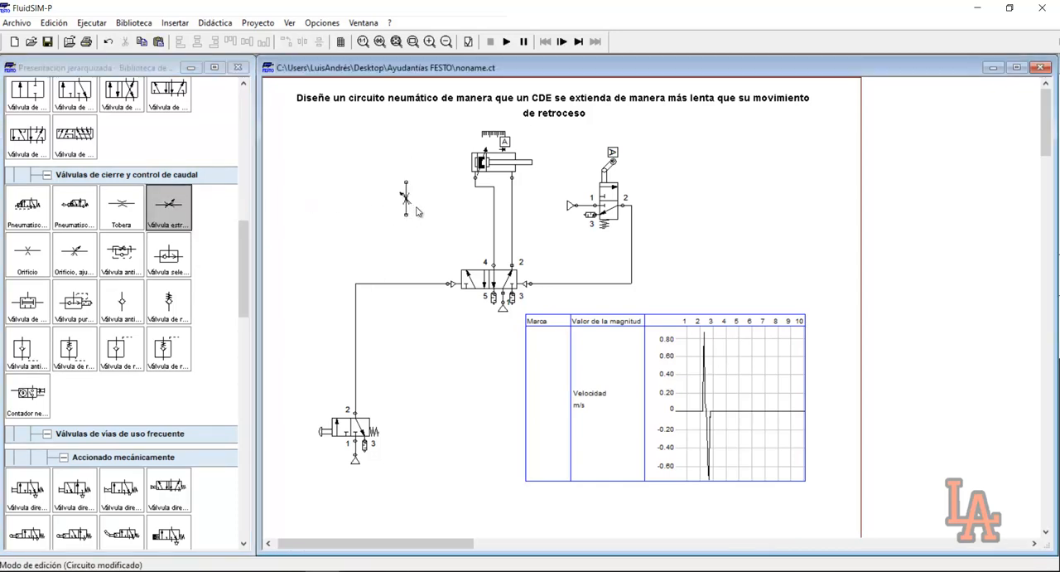
Read the throttle valve's component description with its adjustable parameters, and close it
{"action": "right_click", "coordinate": [404, 199]}
{"action": "left_click", "coordinate": [476, 373]}
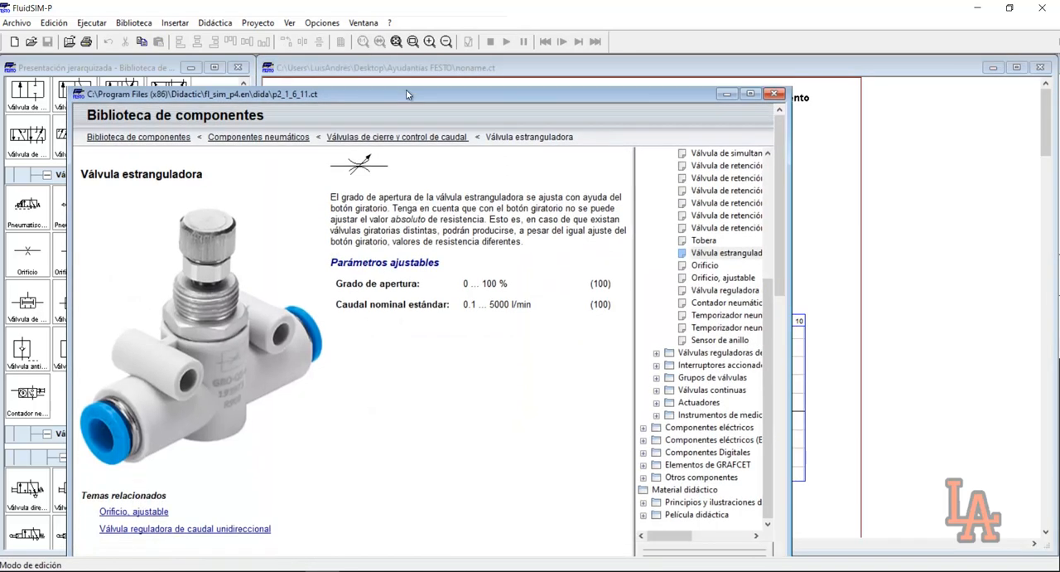
{"action": "left_click_drag", "start_coordinate": [406, 89], "coordinate": [406, 65]}
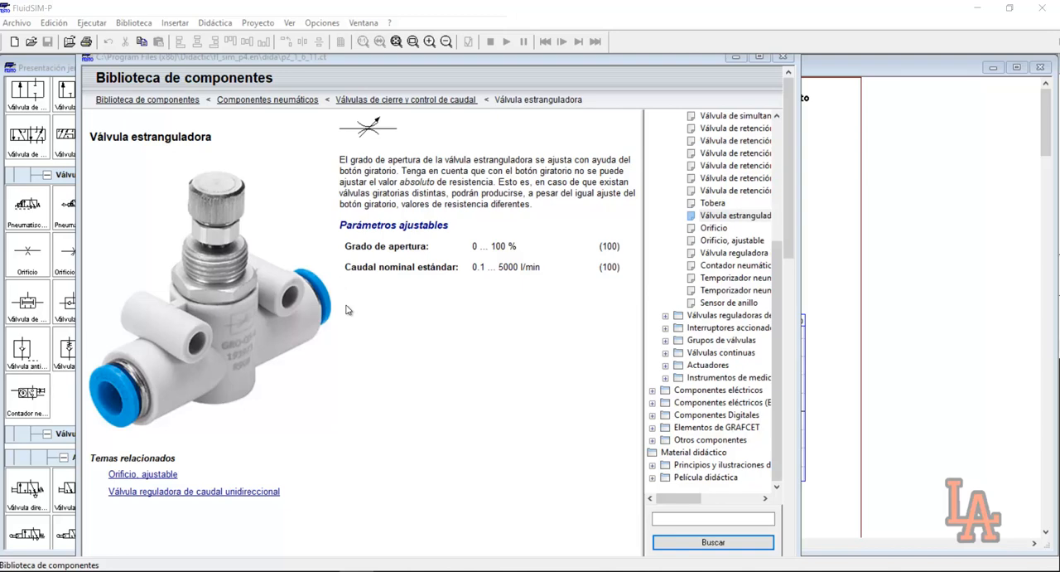
{"action": "left_click", "coordinate": [783, 56]}
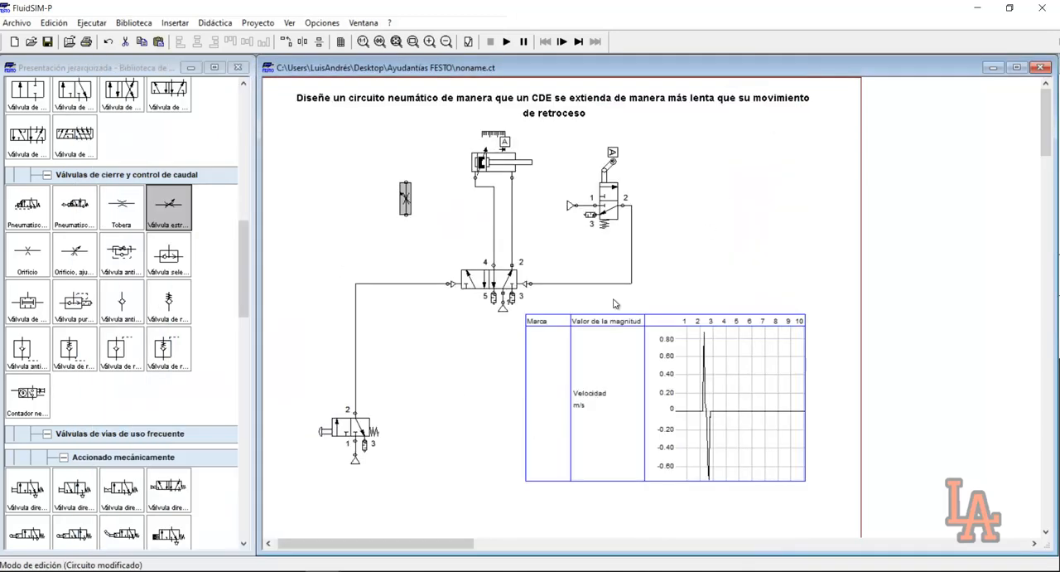
Replace the direct line between port 4 of the 5/2 valve and the cylinder's rear port with one running through the throttle valve
{"action": "left_click_drag", "start_coordinate": [406, 201], "coordinate": [470, 217]}
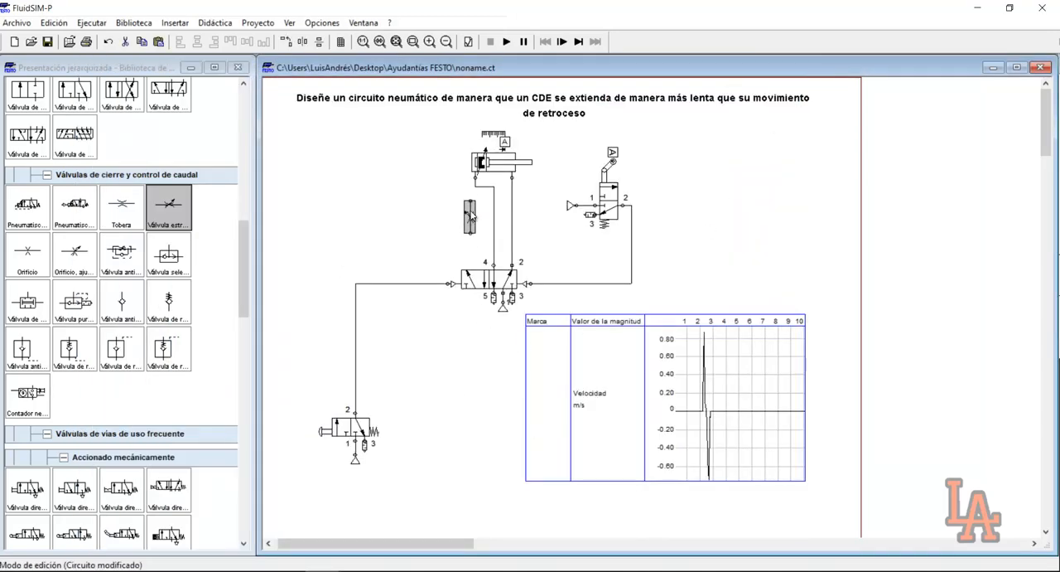
{"action": "left_click", "coordinate": [499, 216]}
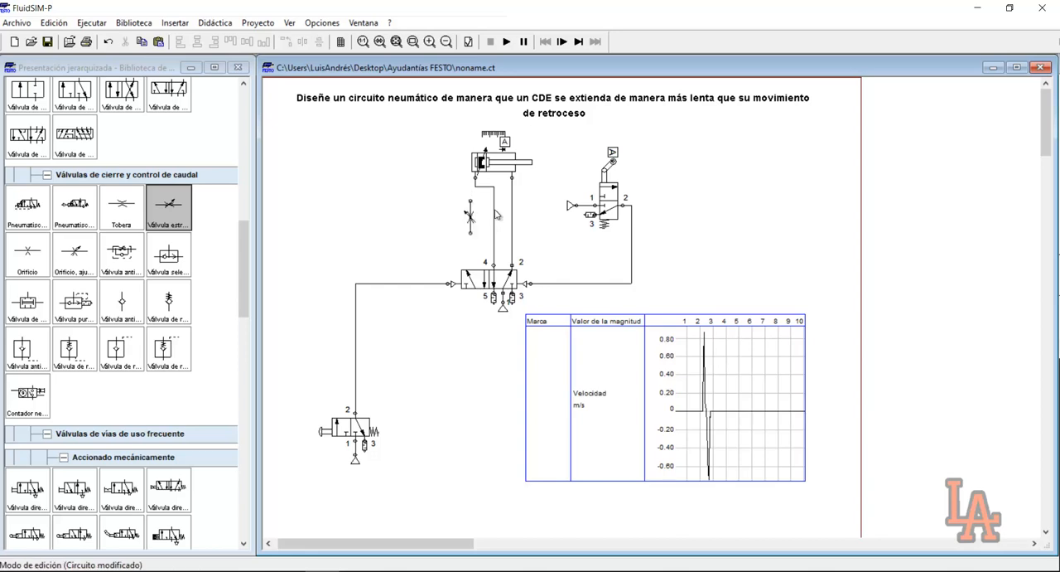
{"action": "left_click", "coordinate": [494, 216]}
{"action": "key", "text": "Delete"}
{"action": "left_click_drag", "start_coordinate": [470, 217], "coordinate": [489, 218]}
{"action": "left_click", "coordinate": [492, 243]}
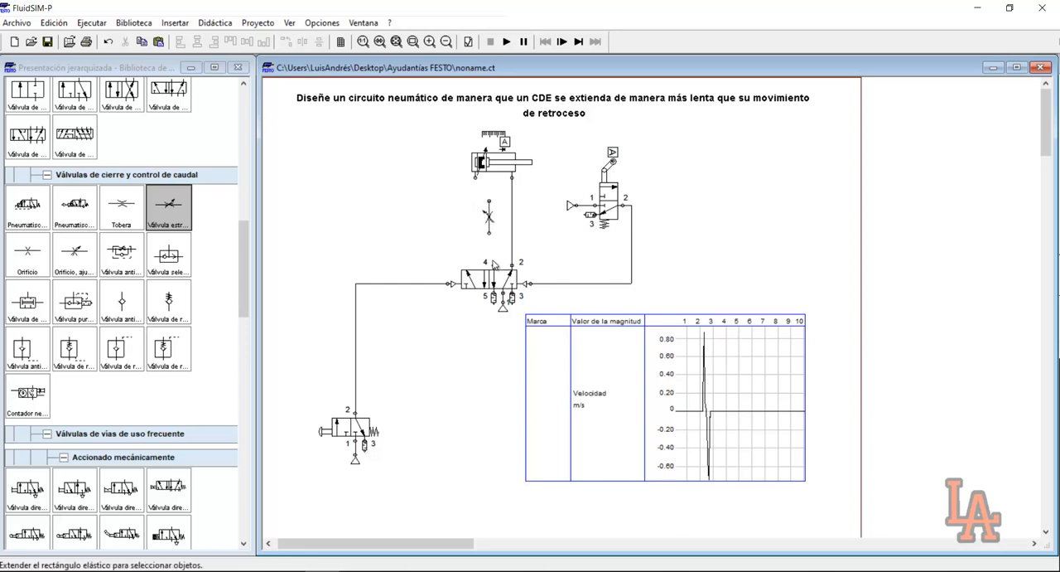
{"action": "left_click_drag", "start_coordinate": [494, 265], "coordinate": [488, 233]}
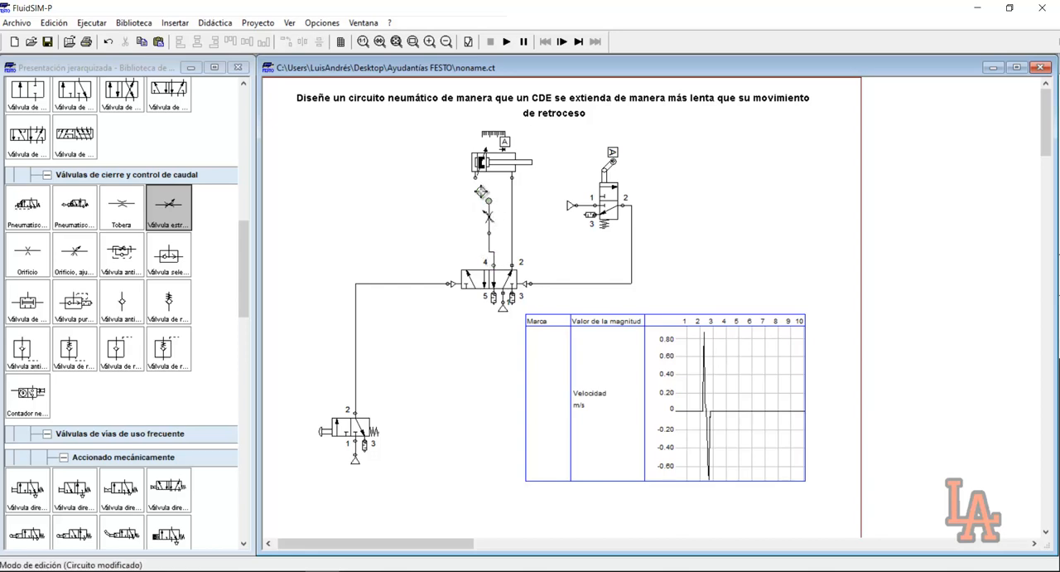
Set the throttle valve's opening degree to 50%
{"action": "left_click", "coordinate": [487, 220]}
{"action": "double_click", "coordinate": [486, 222]}
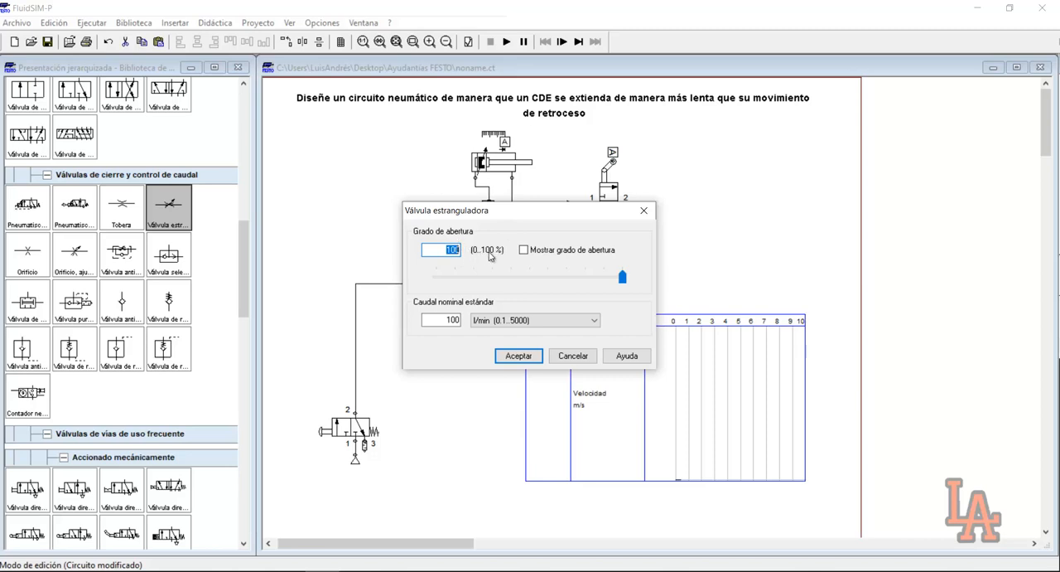
{"action": "left_click_drag", "start_coordinate": [500, 214], "coordinate": [533, 278]}
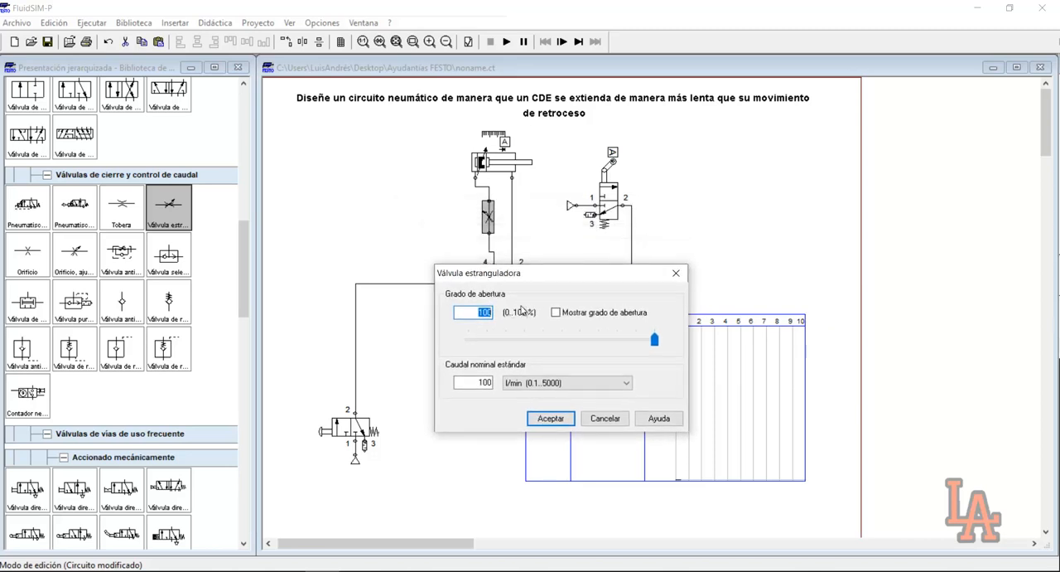
{"action": "type", "text": "50"}
{"action": "left_click", "coordinate": [570, 420]}
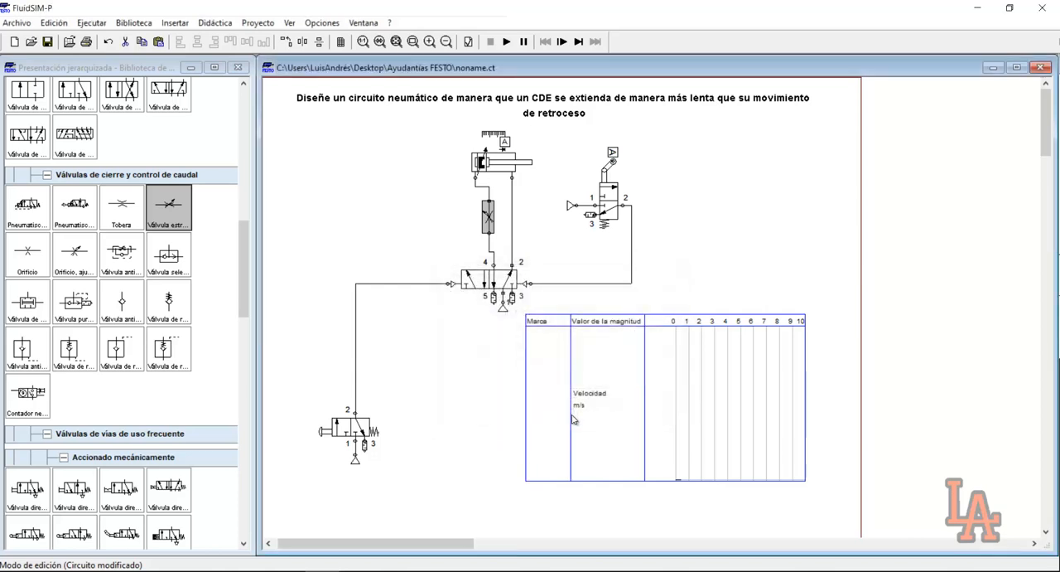
{"action": "left_click", "coordinate": [553, 273]}
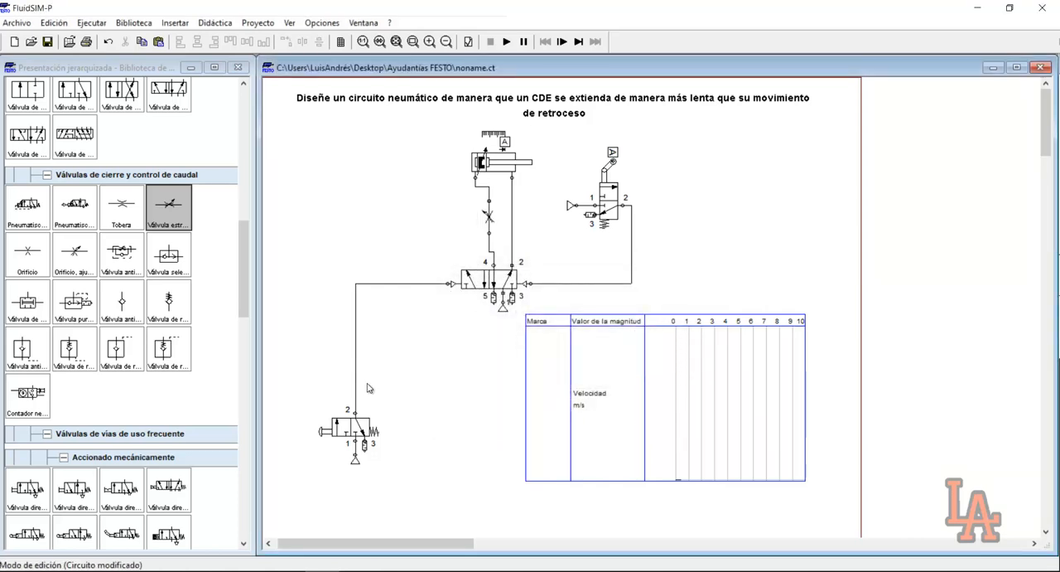
Simulate the throttled circuit with three pushbutton actuations, repeat the run with a single cycle, and compare the extension and retraction velocities
{"action": "left_click", "coordinate": [507, 41]}
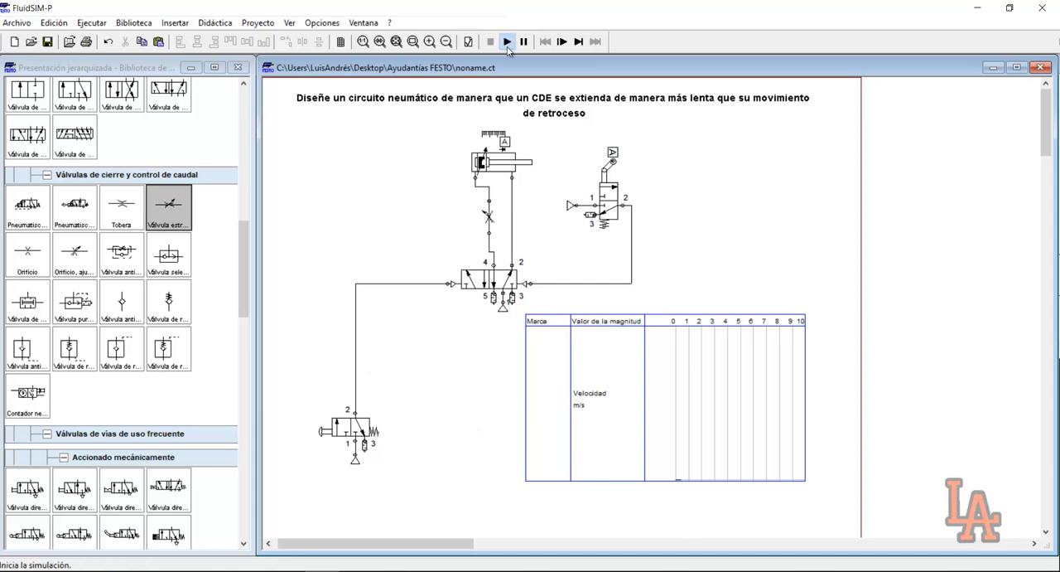
{"action": "left_click", "coordinate": [330, 428]}
{"action": "left_click", "coordinate": [329, 429]}
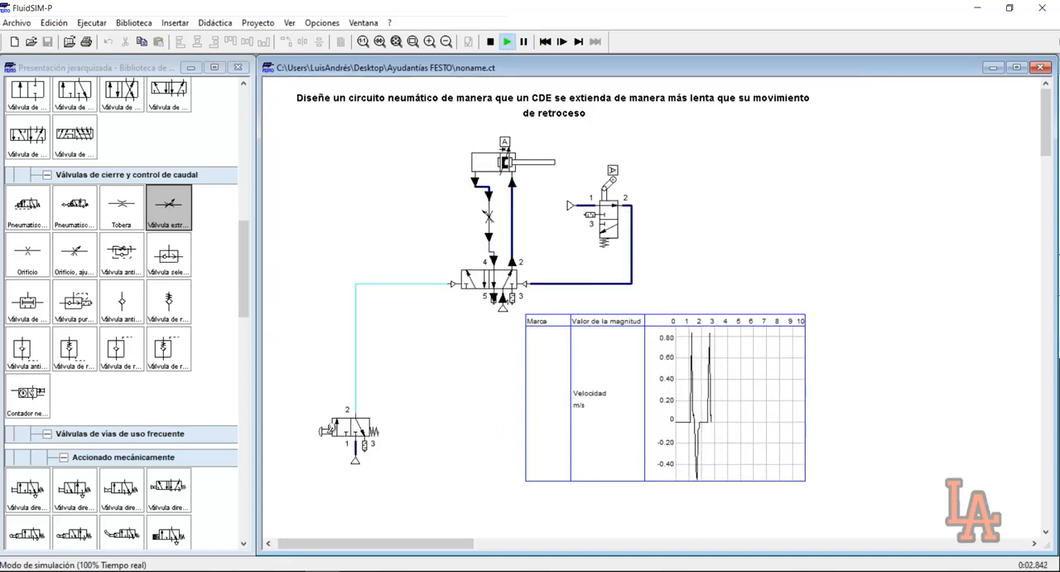
{"action": "left_click", "coordinate": [330, 428]}
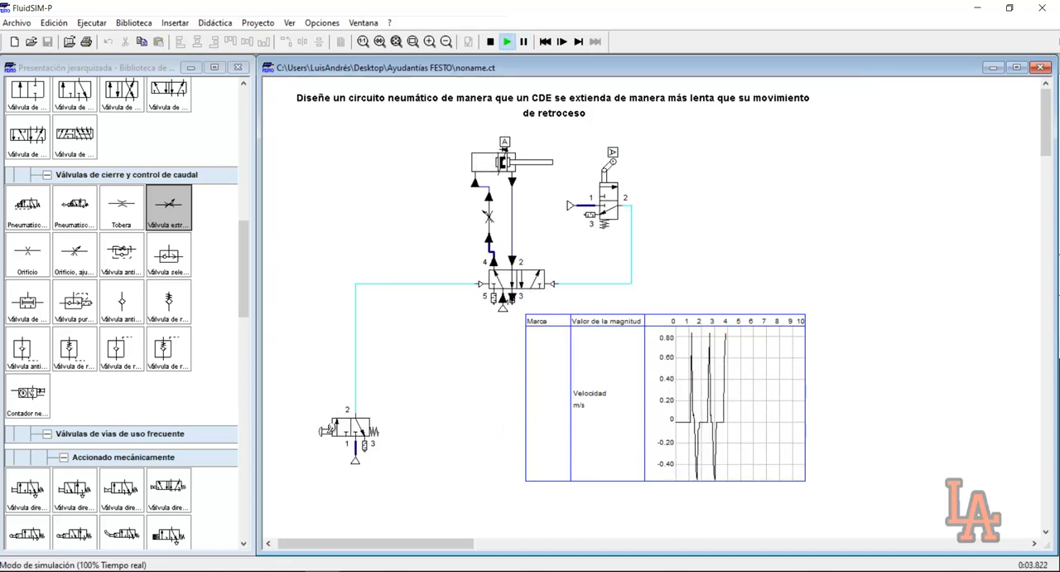
{"action": "left_click", "coordinate": [523, 45]}
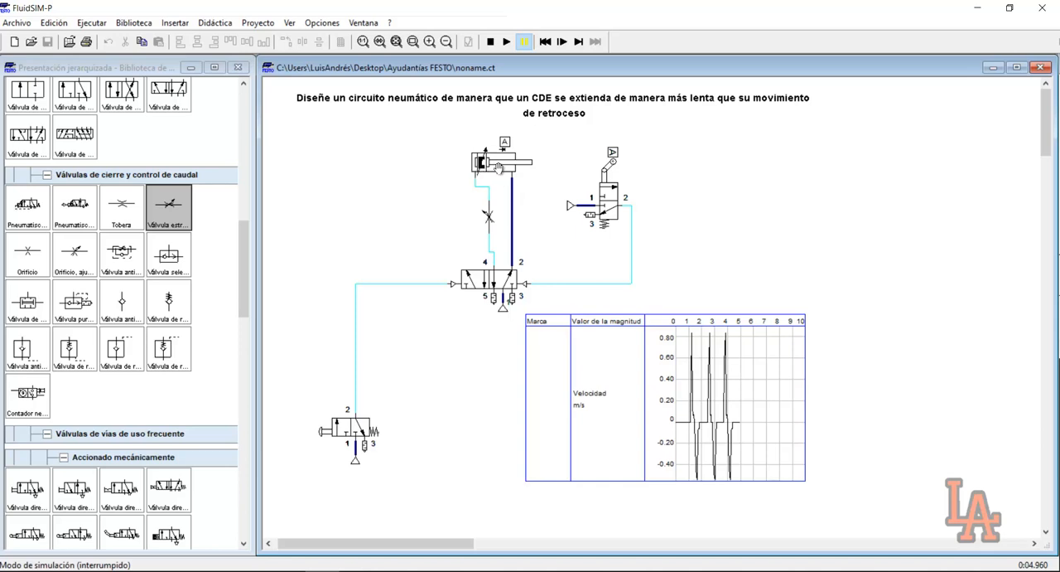
{"action": "left_click", "coordinate": [490, 41]}
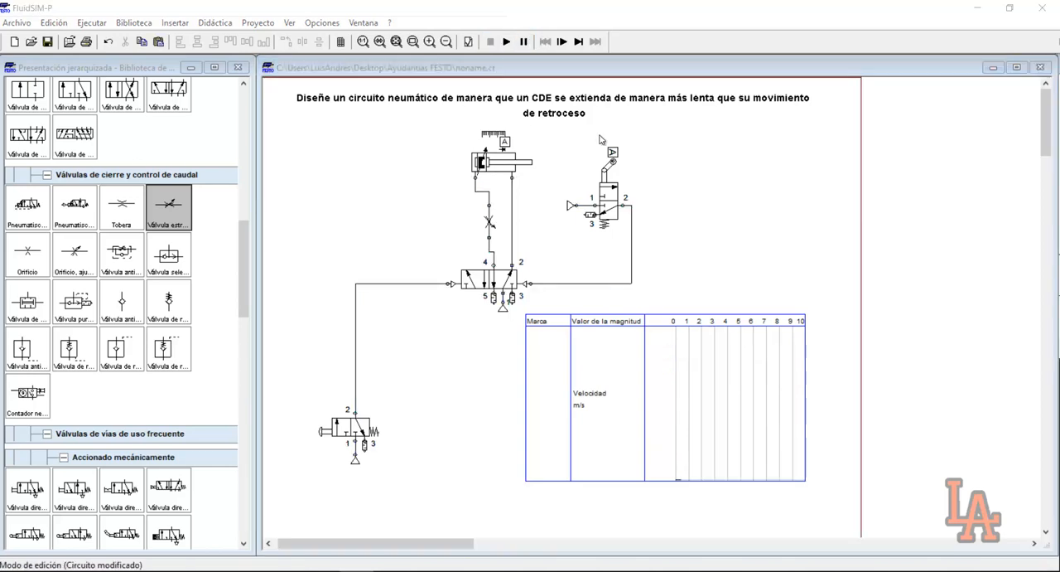
{"action": "left_click", "coordinate": [505, 42]}
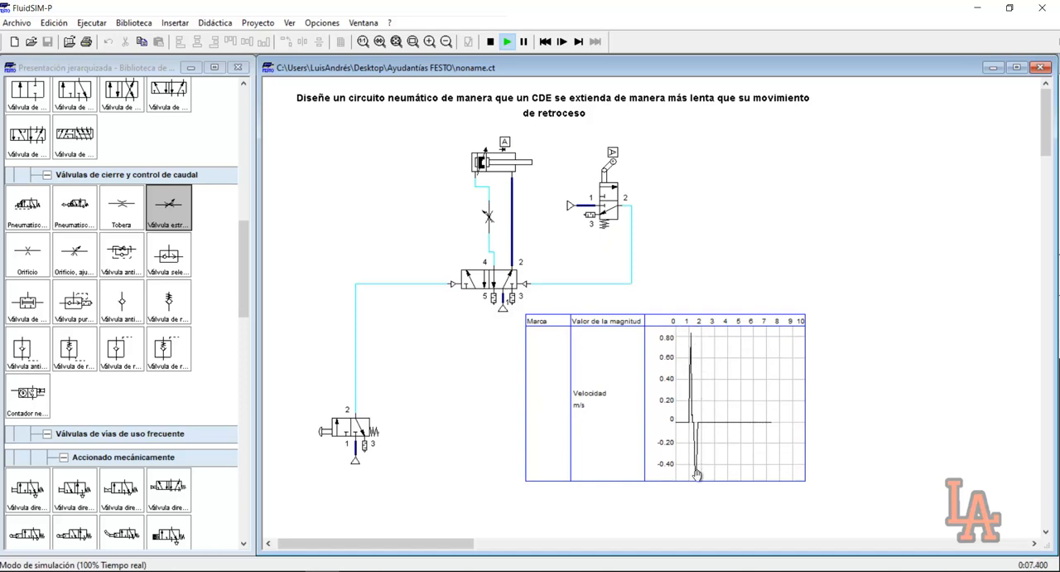
{"action": "left_click", "coordinate": [490, 42]}
Restart the simulation of the throttled circuit, actuate the pushbutton valve, and advance by state changes through the cylinder's extension
{"action": "left_click", "coordinate": [507, 42]}
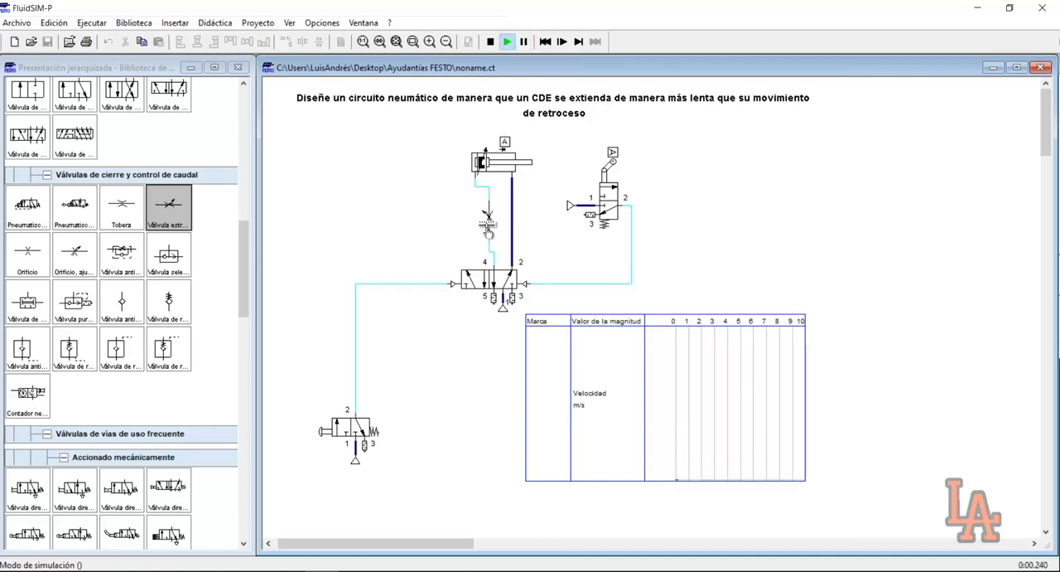
{"action": "left_click", "coordinate": [578, 46]}
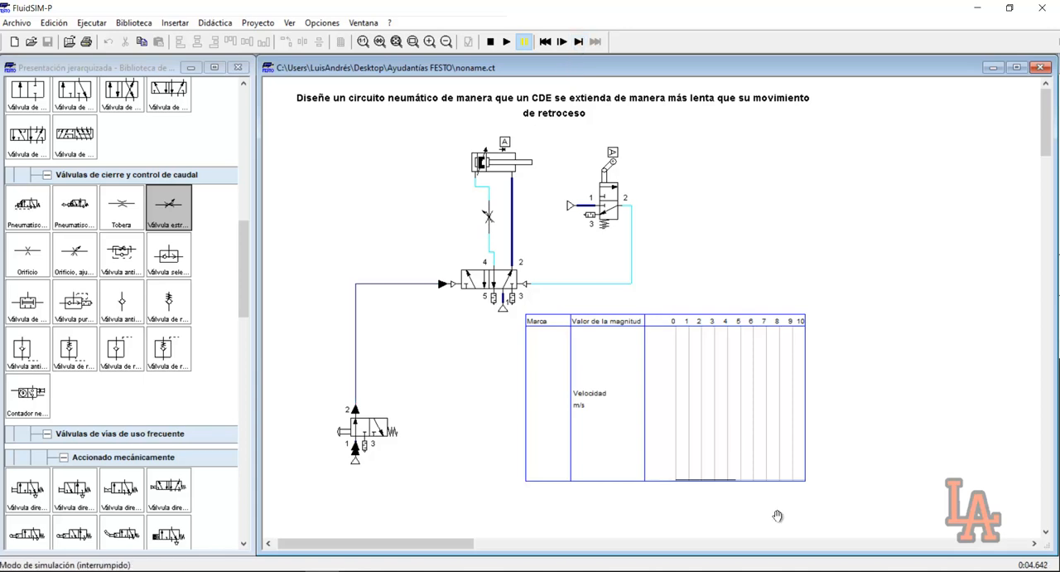
{"action": "left_click", "coordinate": [578, 43]}
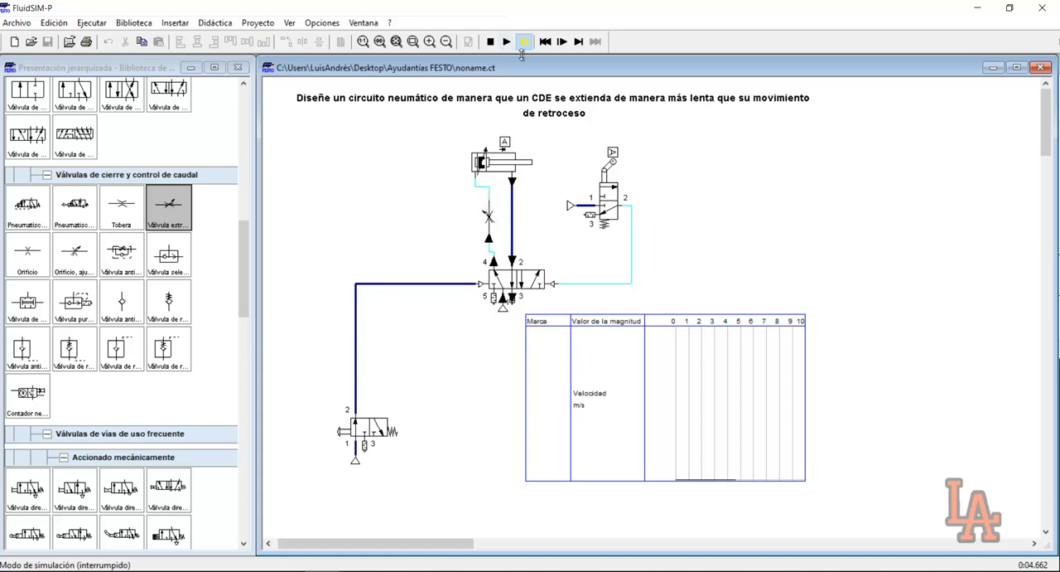
{"action": "left_click", "coordinate": [578, 42]}
{"action": "left_click", "coordinate": [578, 41]}
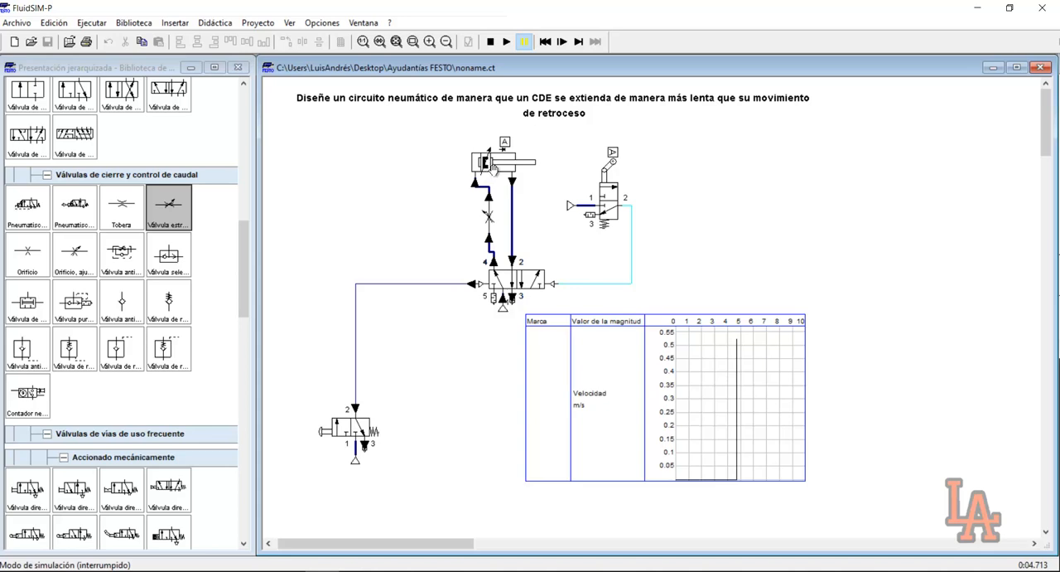
{"action": "left_click", "coordinate": [578, 42]}
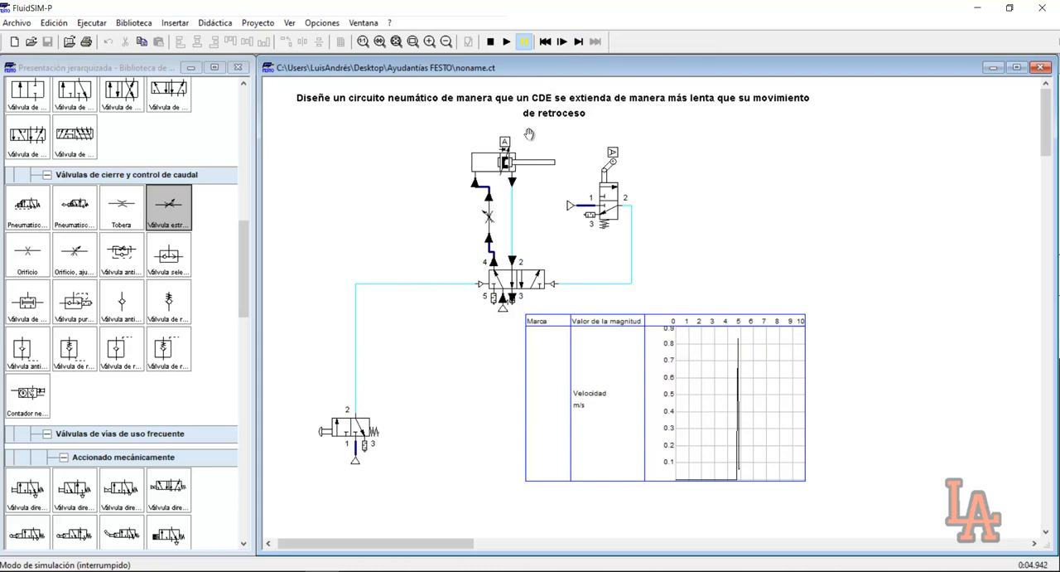
Advance the simulation by state changes through roller valve actuation and cylinder retraction, examining the flow through the throttle, and end the run
{"action": "left_click", "coordinate": [578, 42]}
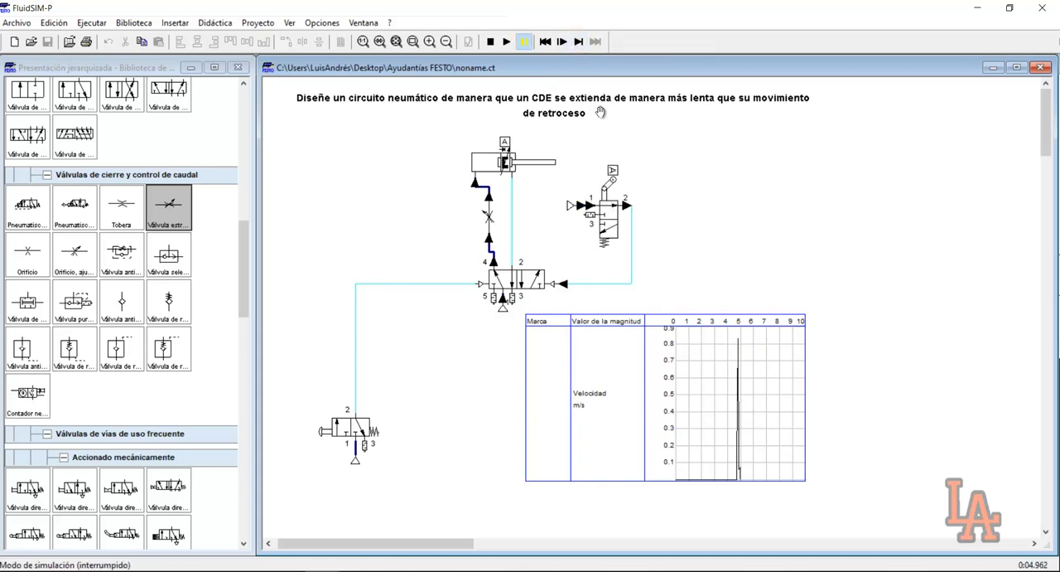
{"action": "left_click", "coordinate": [578, 42]}
{"action": "left_click", "coordinate": [578, 43]}
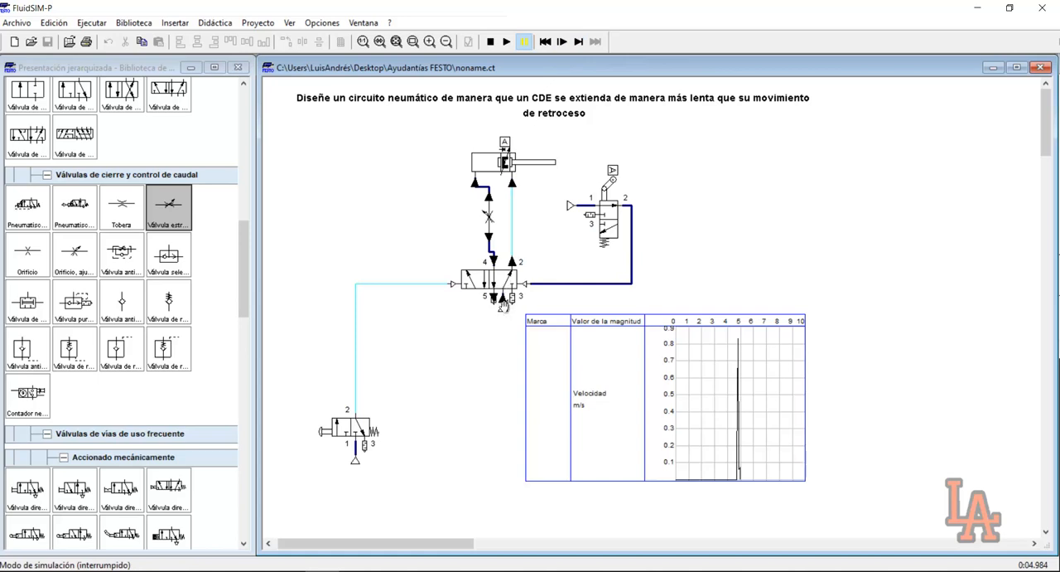
{"action": "left_click", "coordinate": [567, 46]}
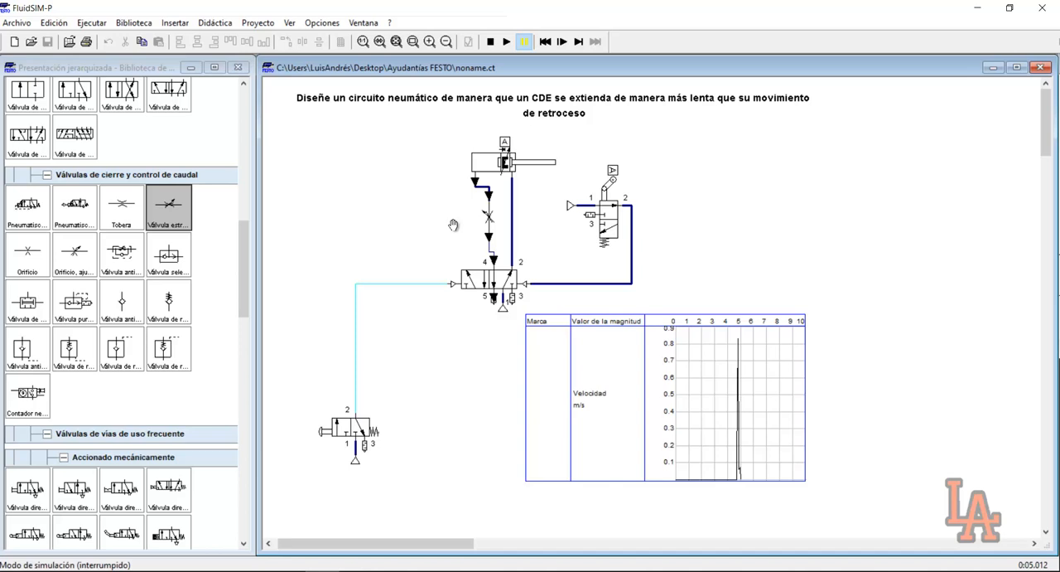
{"action": "left_click", "coordinate": [578, 41]}
{"action": "left_click", "coordinate": [578, 41]}
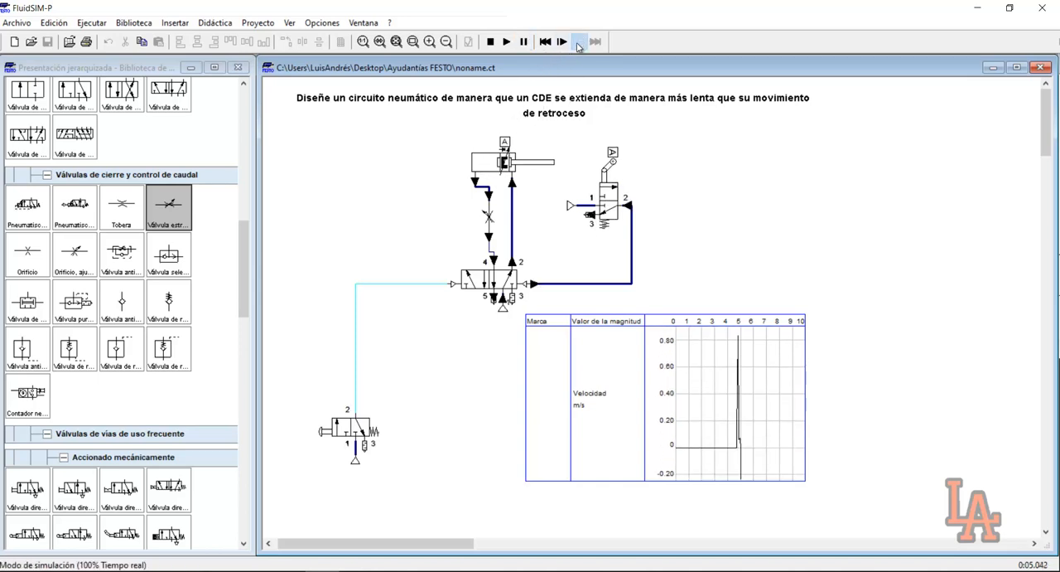
{"action": "left_click", "coordinate": [578, 41]}
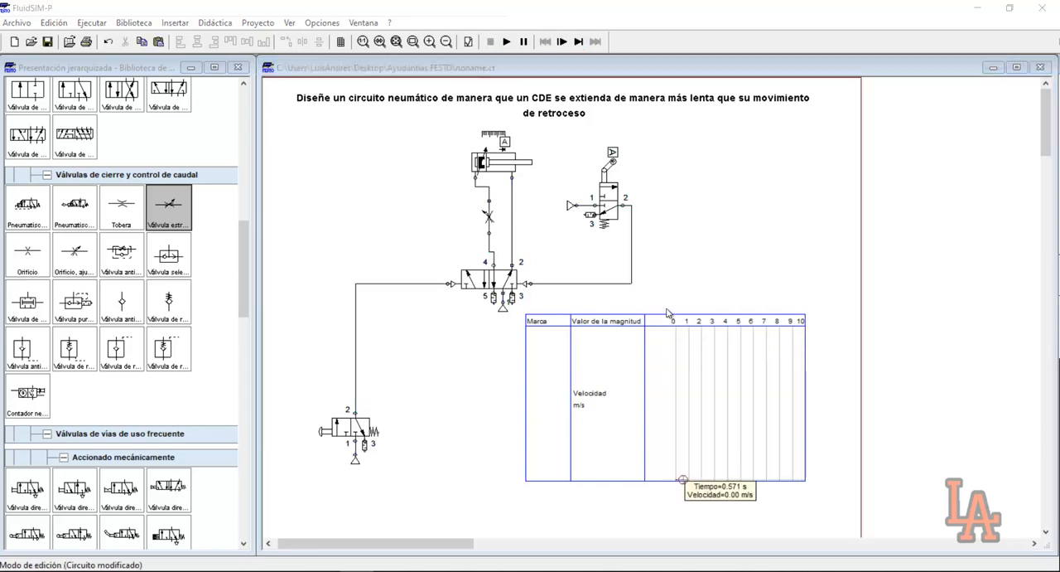
Delete the throttle valve from the circuit and place a one-way flow control valve (Válvula antirretorno estranguladora) beside the cylinder line
{"action": "left_click", "coordinate": [485, 217]}
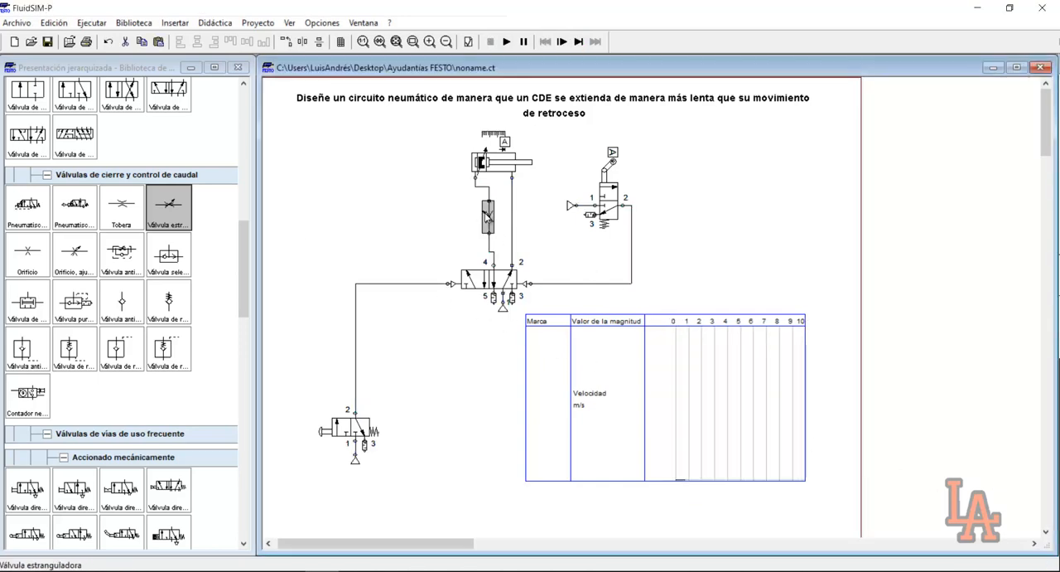
{"action": "key", "text": "Delete"}
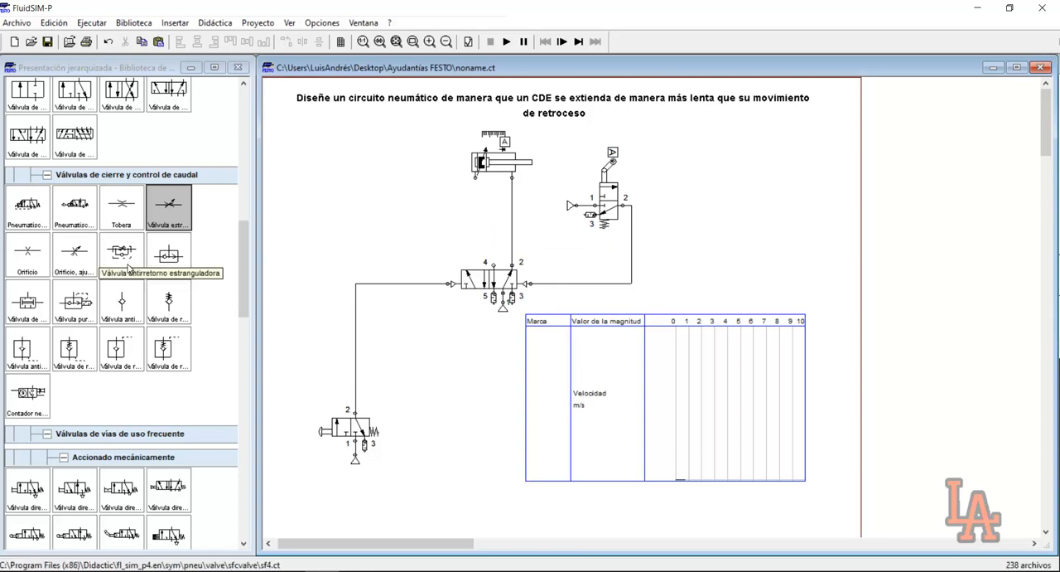
{"action": "left_click_drag", "start_coordinate": [128, 266], "coordinate": [424, 210]}
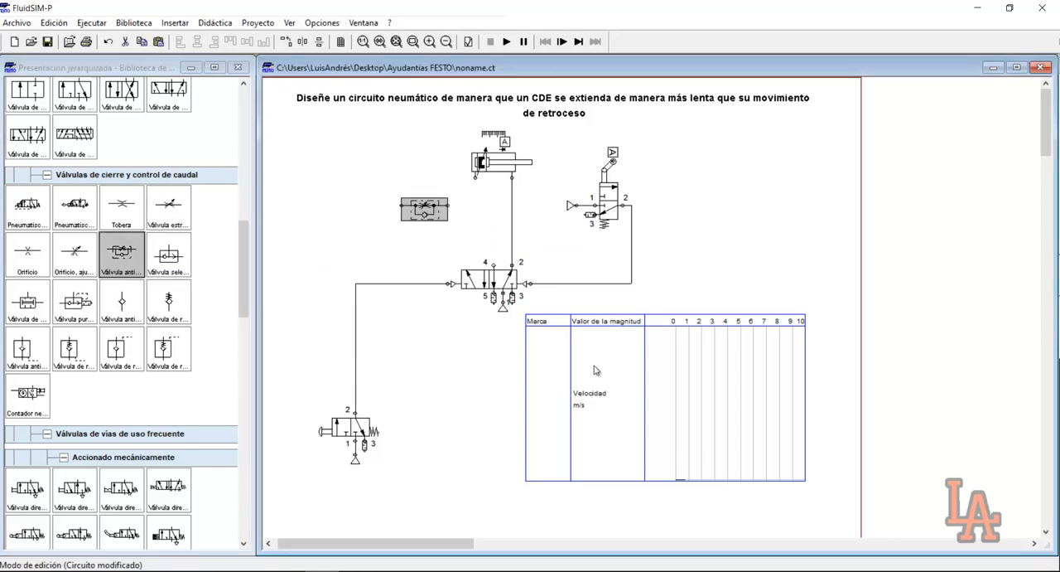
{"action": "left_click", "coordinate": [470, 253]}
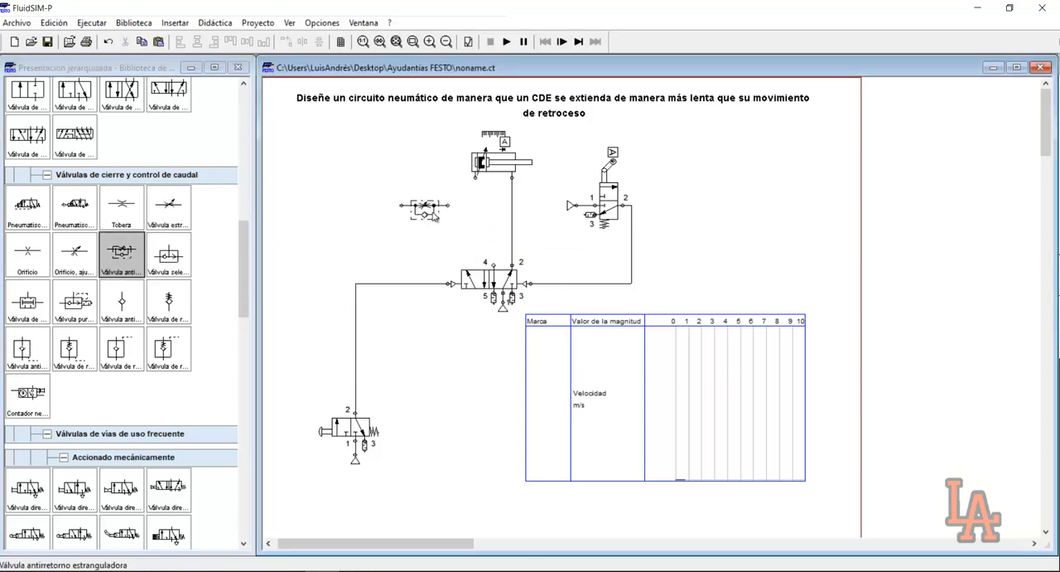
{"action": "left_click", "coordinate": [434, 213]}
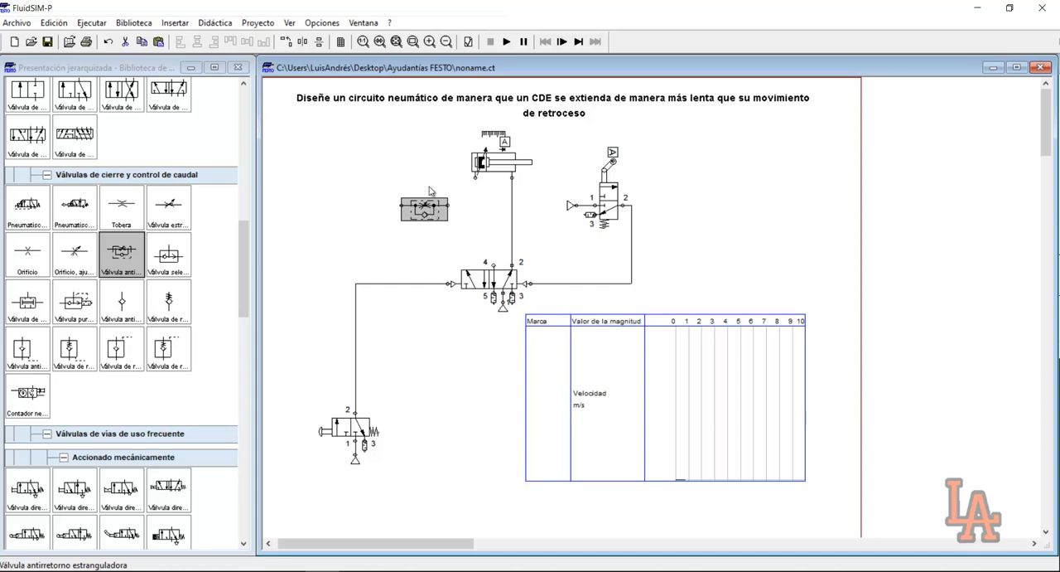
Examine the one-way flow control valve's symbol up close, following the paths through its adjustable throttle and its check valve
{"action": "left_click", "coordinate": [413, 42]}
{"action": "left_click_drag", "start_coordinate": [357, 176], "coordinate": [495, 269]}
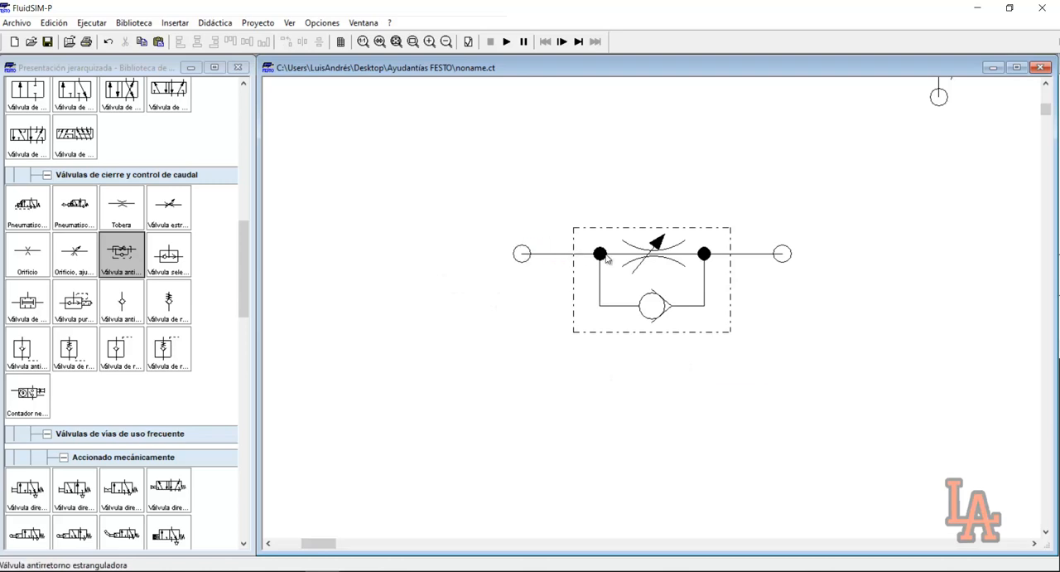
{"action": "mouse_move", "coordinate": [606, 259]}
{"action": "mouse_move", "coordinate": [671, 313]}
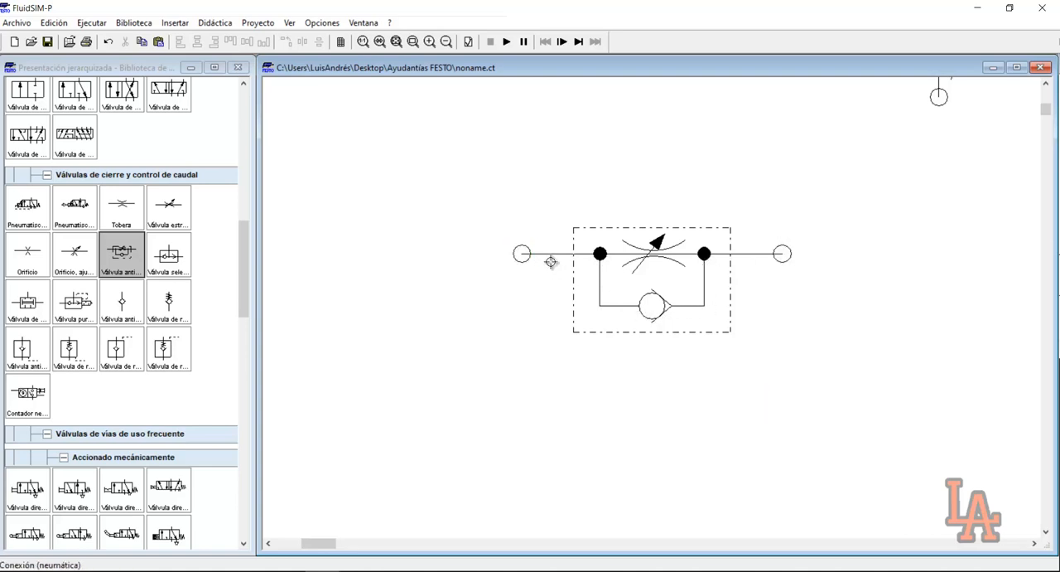
{"action": "mouse_move", "coordinate": [638, 247]}
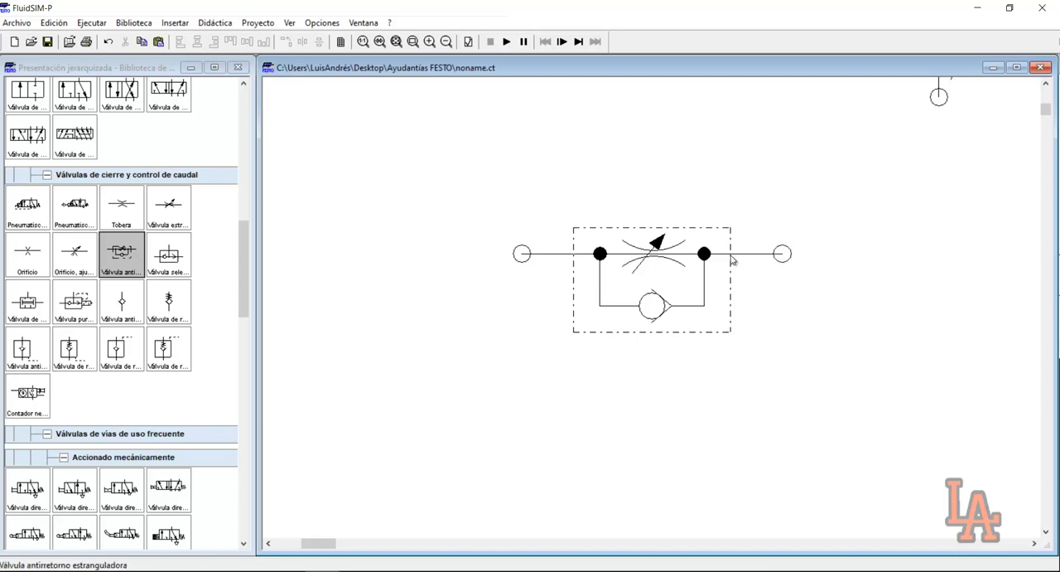
{"action": "mouse_move", "coordinate": [685, 260]}
{"action": "mouse_move", "coordinate": [704, 299]}
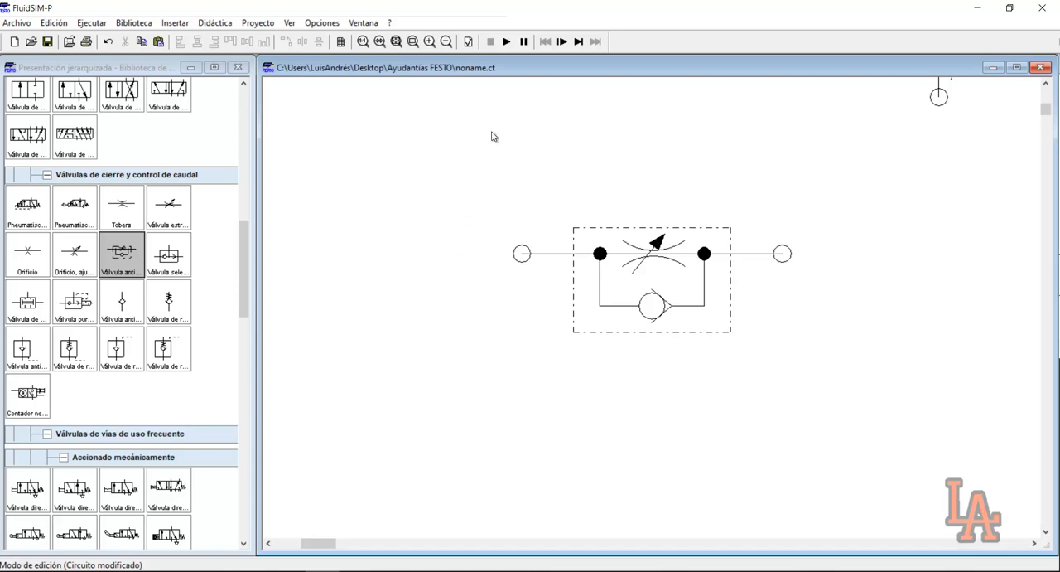
{"action": "left_click", "coordinate": [396, 41]}
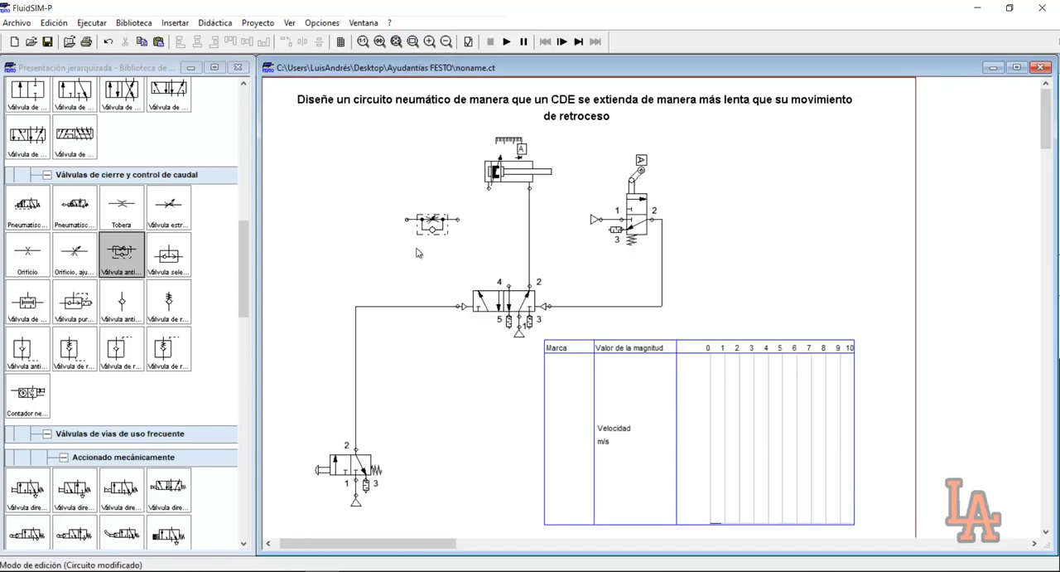
Rotate the one-way flow control valve to vertical between the cylinder and the 5/2 valve, and check its check valve orientation up close
{"action": "left_click_drag", "start_coordinate": [439, 219], "coordinate": [494, 226]}
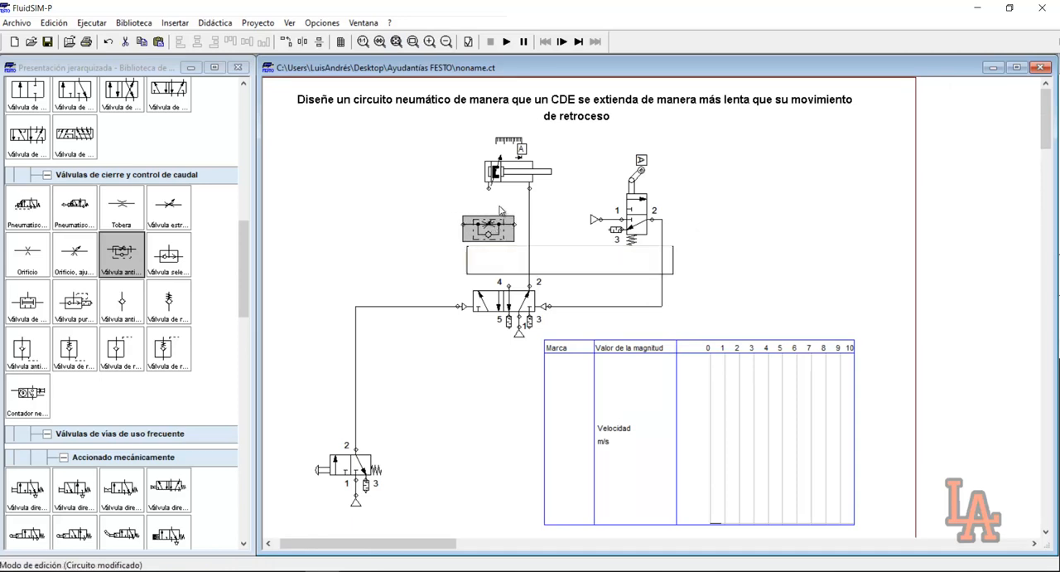
{"action": "left_click", "coordinate": [510, 222]}
{"action": "double_click", "coordinate": [499, 229], "text": "ctrl"}
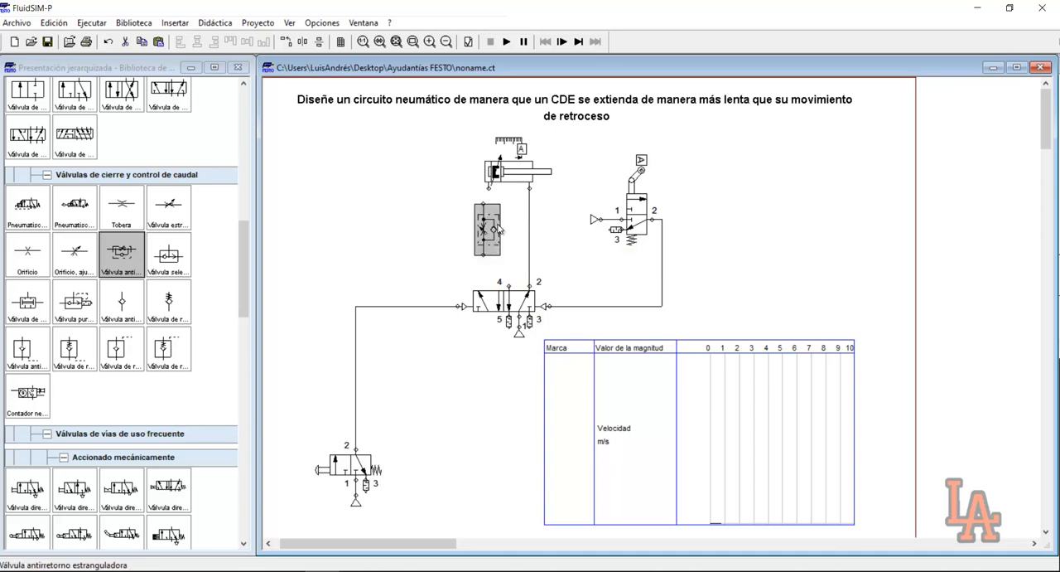
{"action": "double_click", "coordinate": [489, 228], "text": "ctrl"}
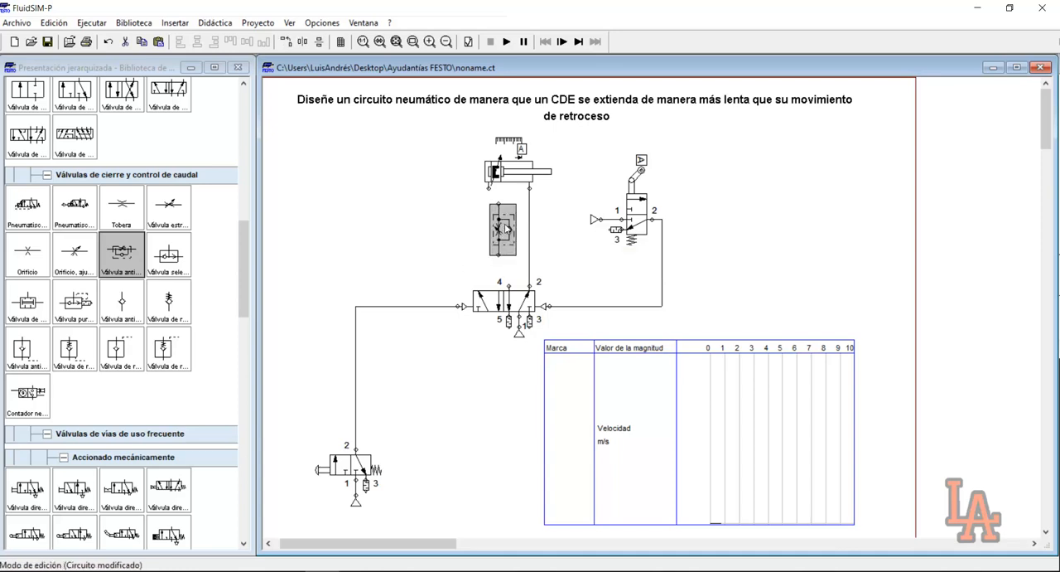
{"action": "left_click", "coordinate": [414, 41]}
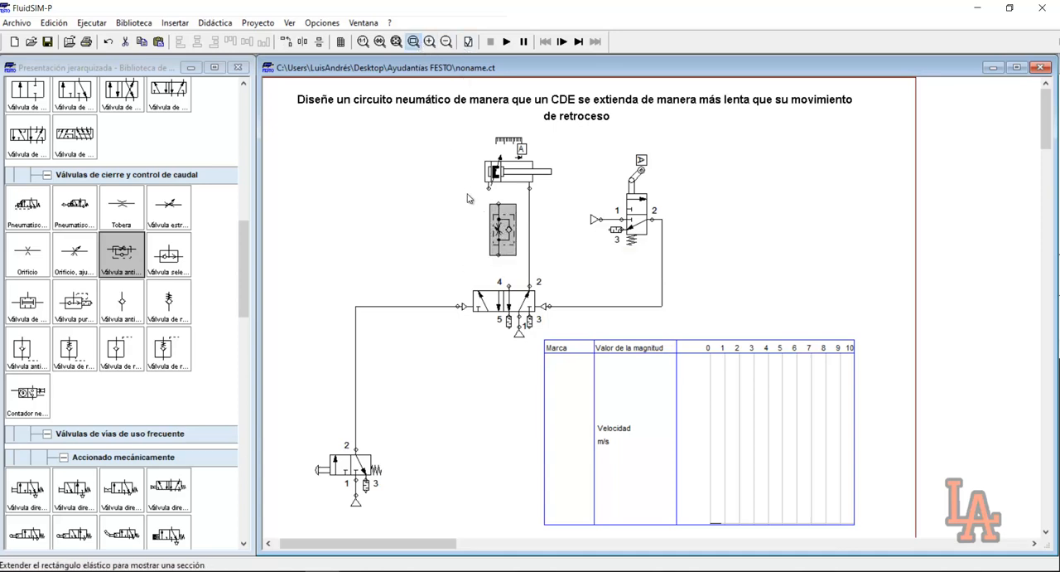
{"action": "left_click_drag", "start_coordinate": [466, 194], "coordinate": [595, 280]}
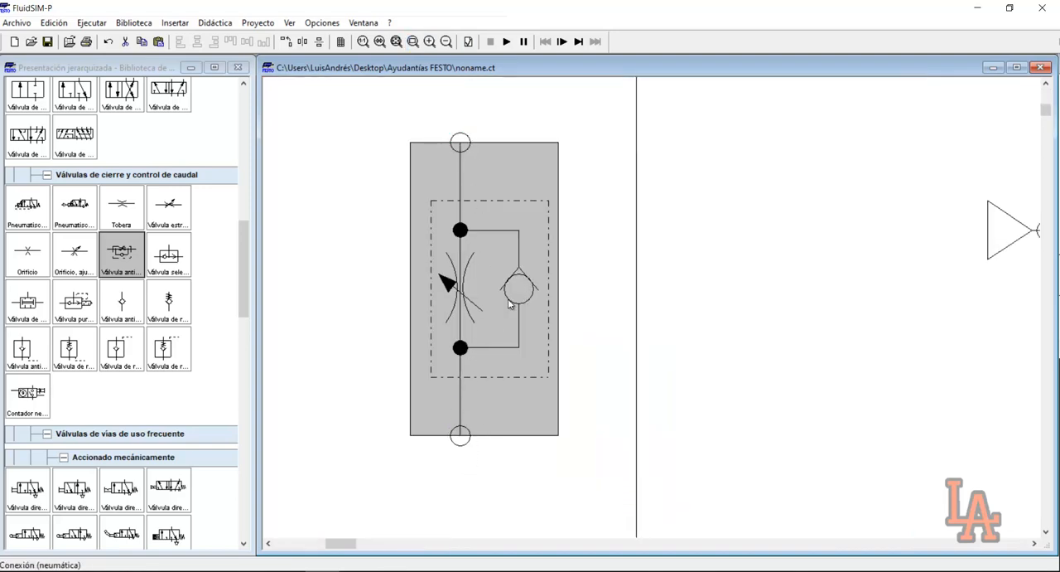
{"action": "left_click", "coordinate": [396, 47]}
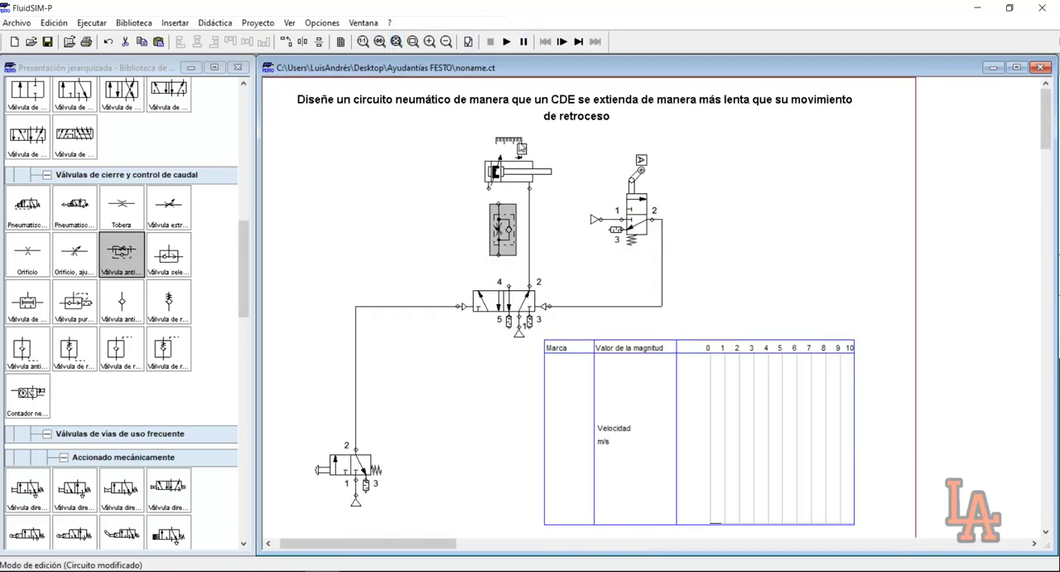
Connect the one-way flow control valve to port 4 of the 5/2 valve and to the cylinder's rear port
{"action": "left_click_drag", "start_coordinate": [500, 260], "coordinate": [499, 283]}
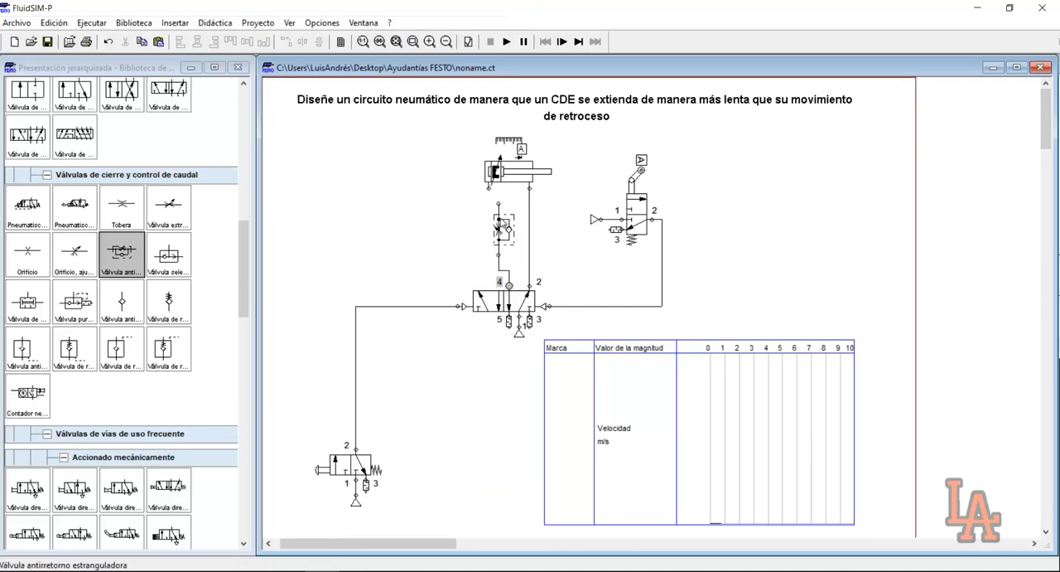
{"action": "left_click_drag", "start_coordinate": [498, 204], "coordinate": [498, 189]}
{"action": "left_click", "coordinate": [504, 234]}
{"action": "left_click", "coordinate": [535, 276]}
Set the one-way flow control valve's opening degree to 15%
{"action": "double_click", "coordinate": [505, 235]}
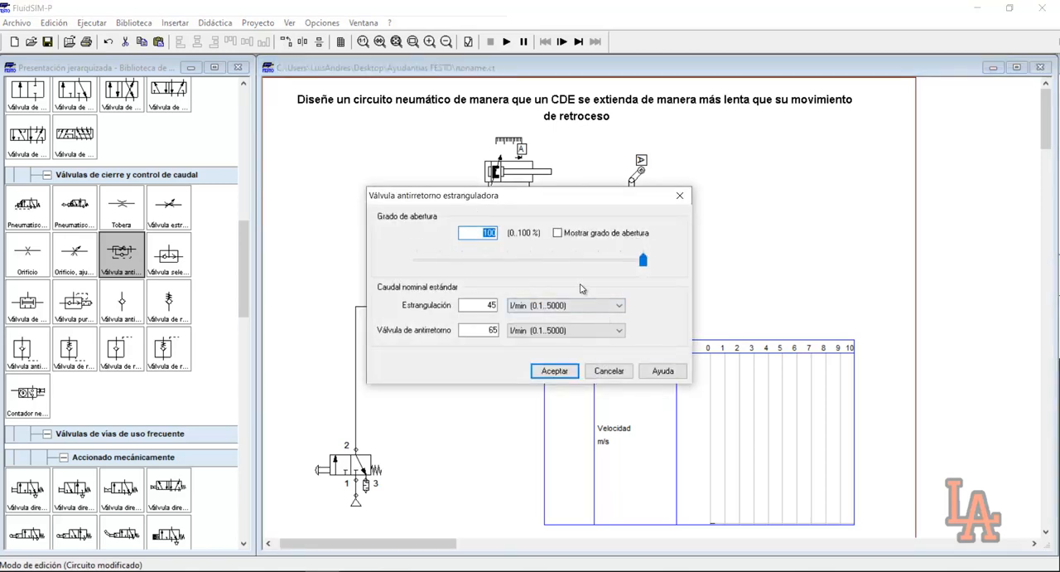
{"action": "type", "text": "15"}
{"action": "key", "text": "Return"}
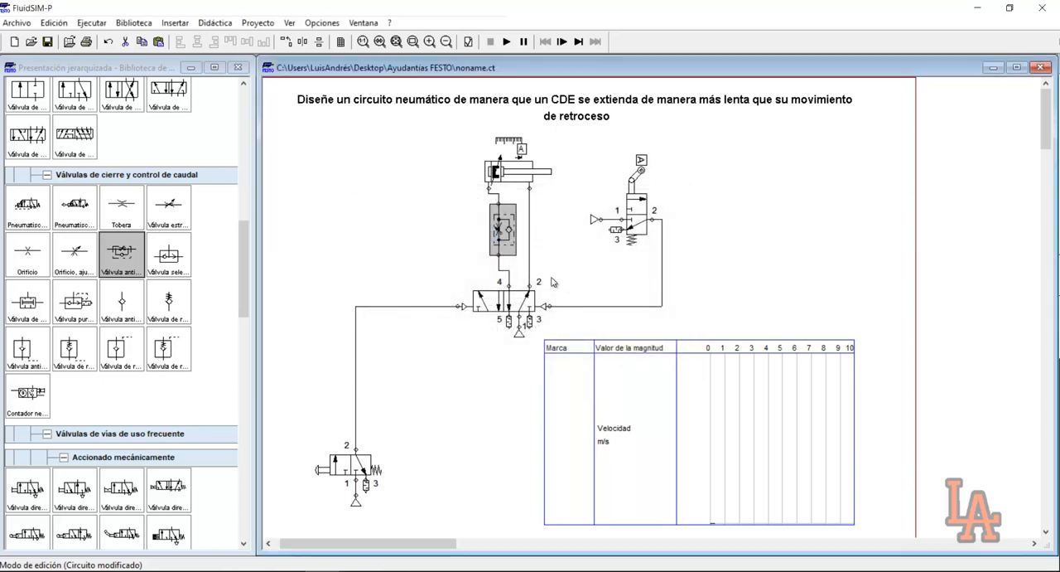
{"action": "left_click", "coordinate": [445, 252]}
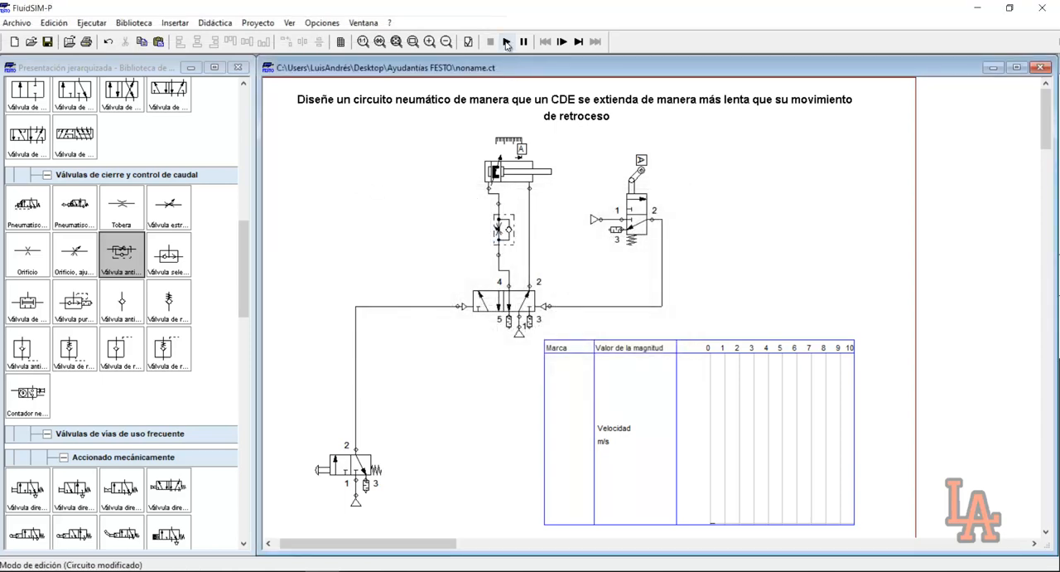
Simulate the circuit with three pushbutton actuations, compare extension and retraction velocities in the diagram, and pause the run
{"action": "left_click", "coordinate": [506, 41]}
{"action": "left_click", "coordinate": [354, 461]}
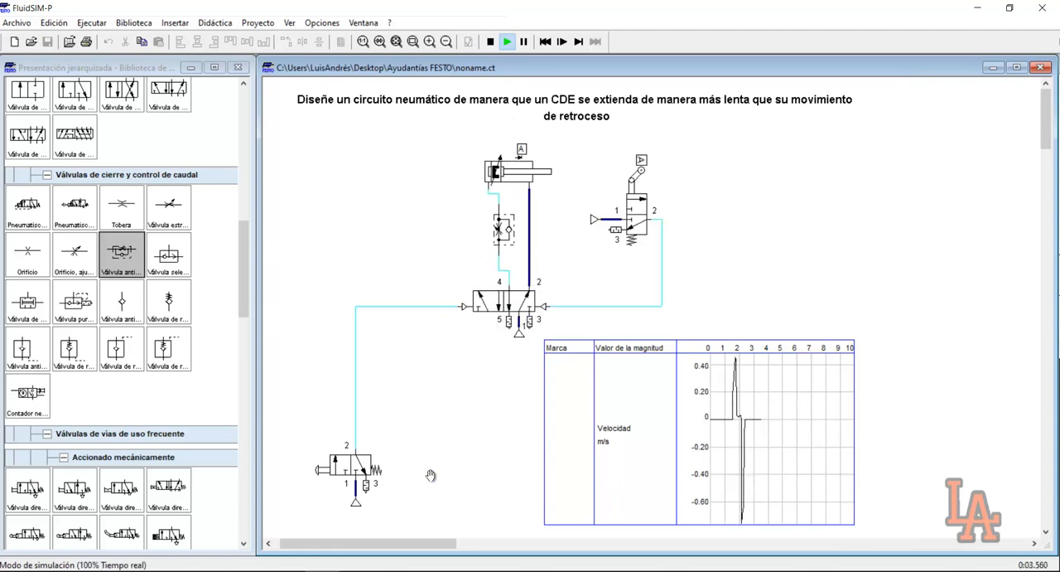
{"action": "left_click", "coordinate": [350, 465]}
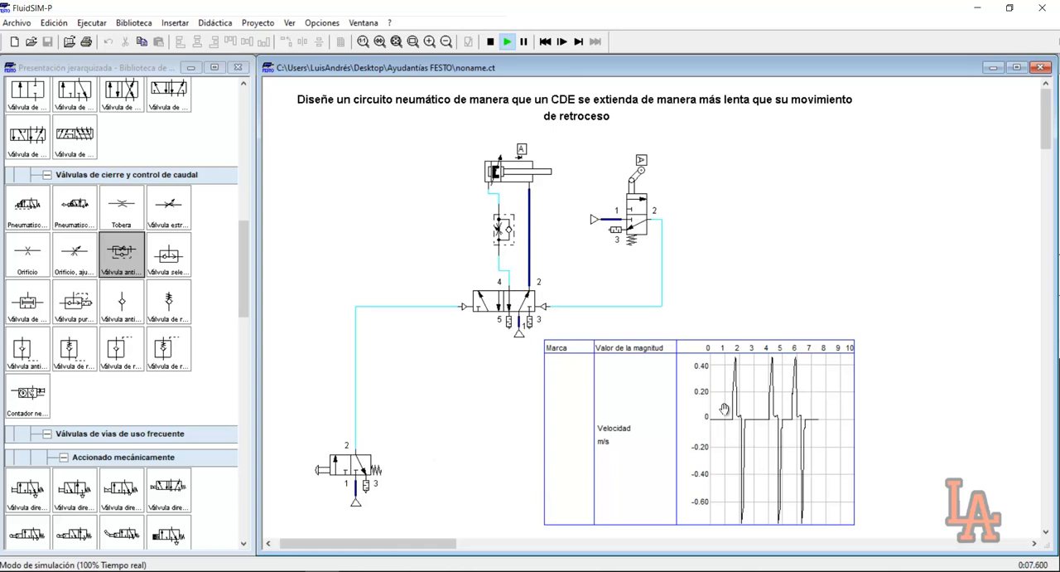
{"action": "left_click", "coordinate": [524, 42]}
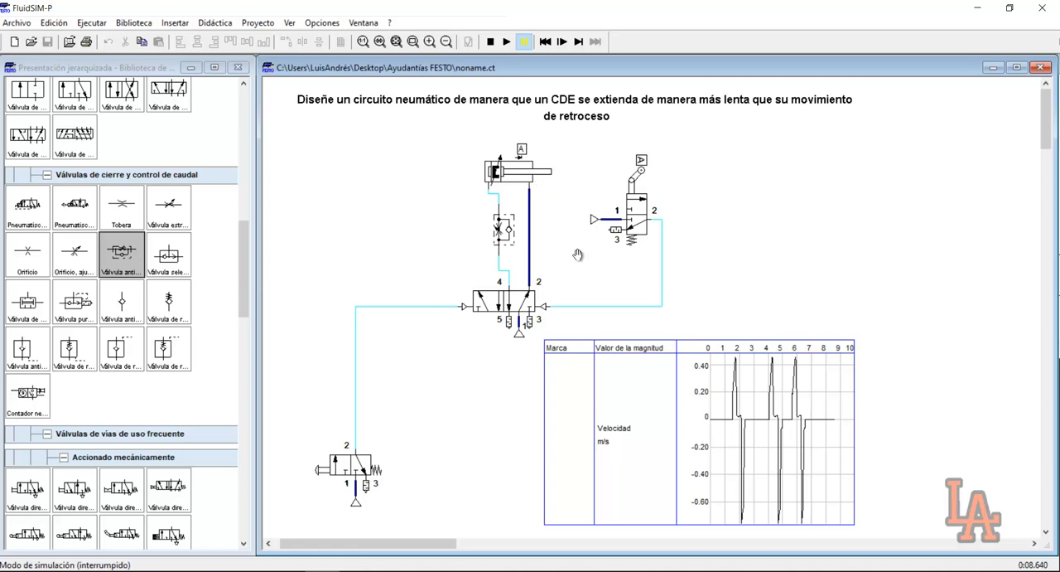
Resume the simulation, actuate the pushbutton valve repeatedly to record more velocity cycles, and stop the run
{"action": "left_click", "coordinate": [506, 42]}
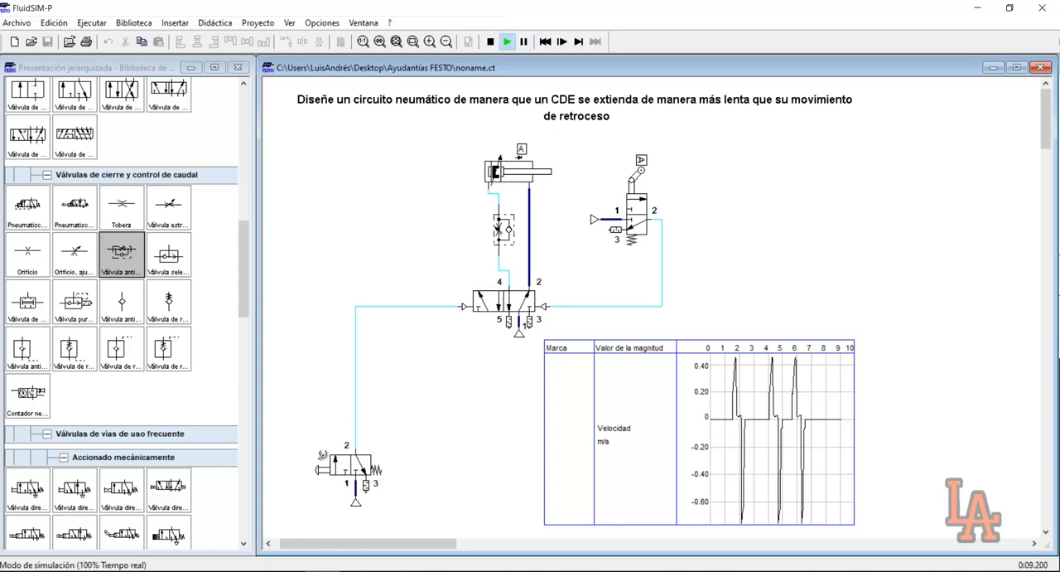
{"action": "left_click", "coordinate": [324, 457]}
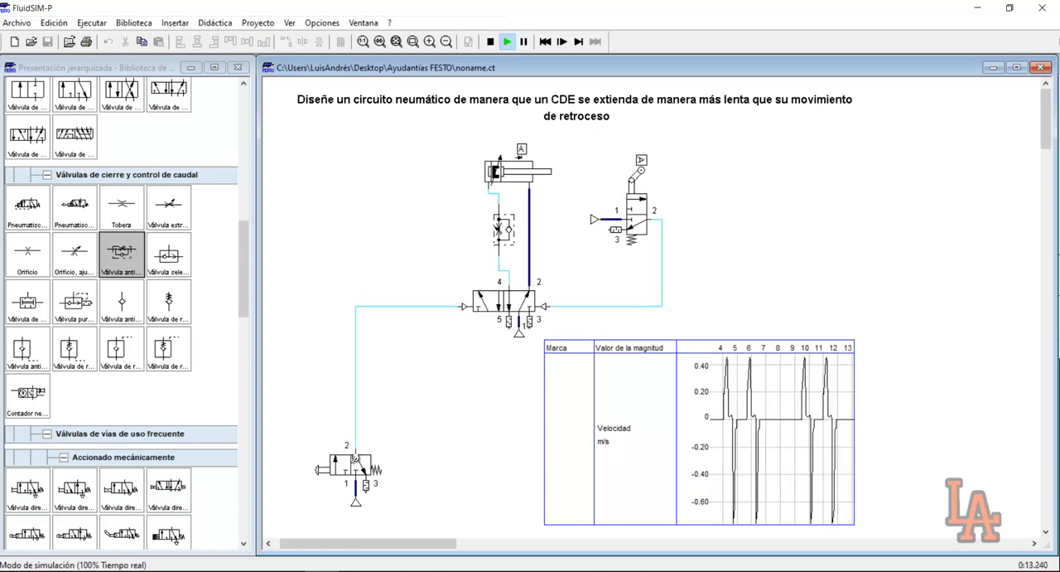
{"action": "left_click", "coordinate": [354, 458]}
{"action": "left_click", "coordinate": [344, 461]}
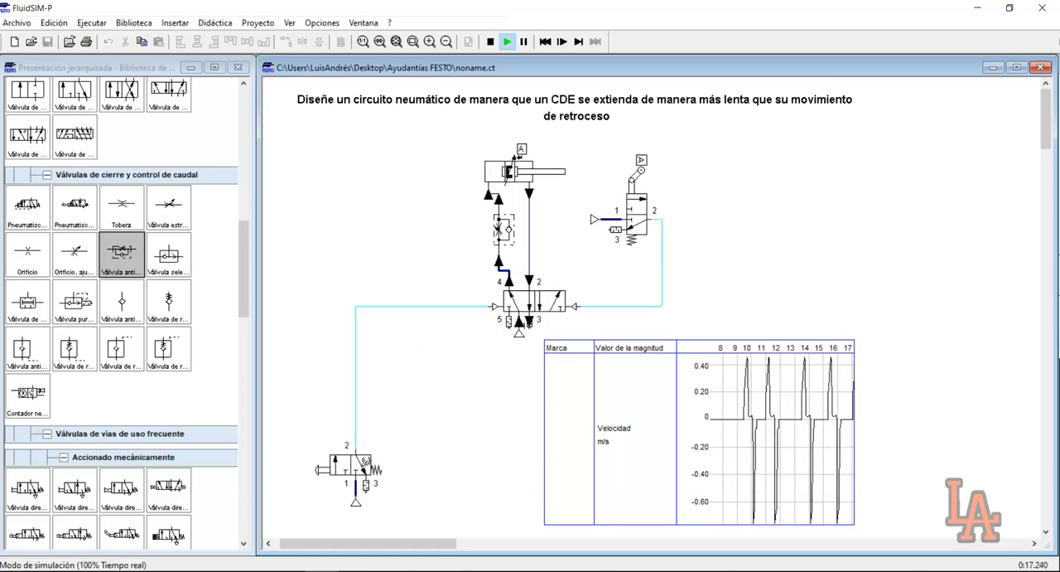
{"action": "left_click", "coordinate": [490, 41]}
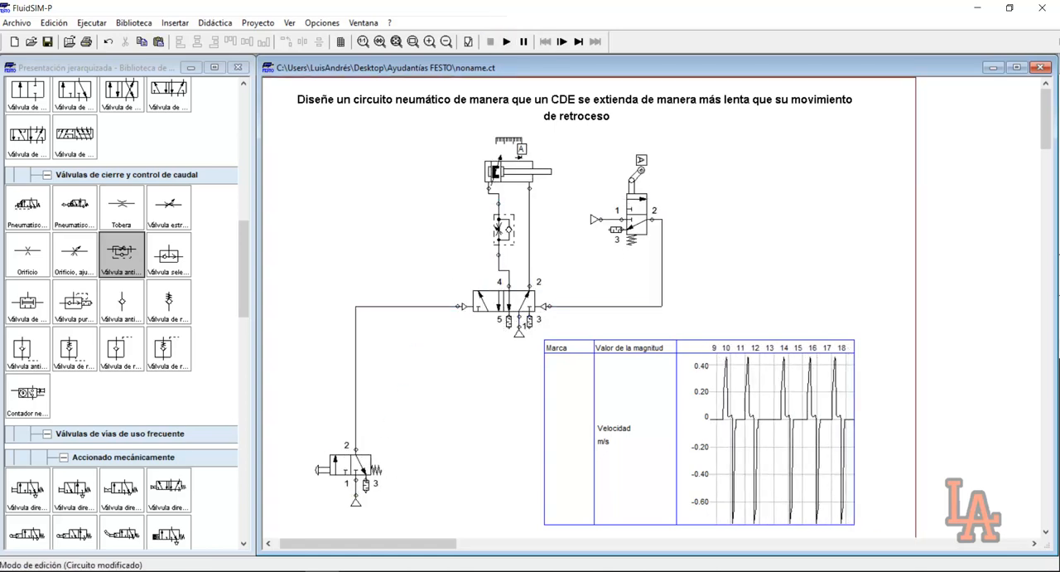